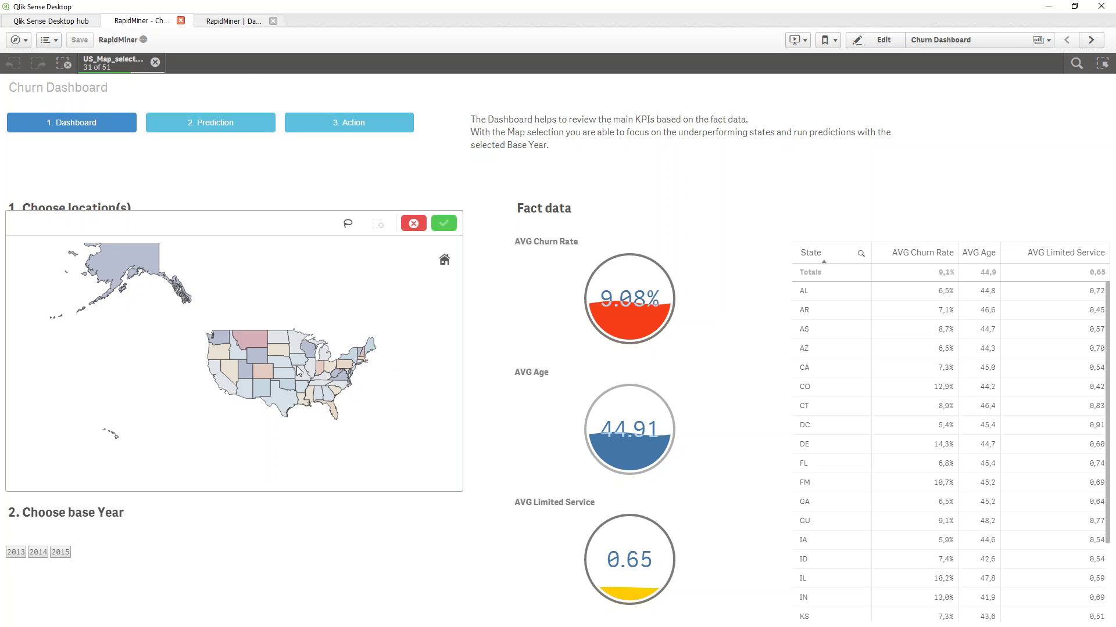
# Select North Dakota, Minnesota, Iowa, Nebraska and Missouri on the map and confirm the selection
pyautogui.click(279, 338)
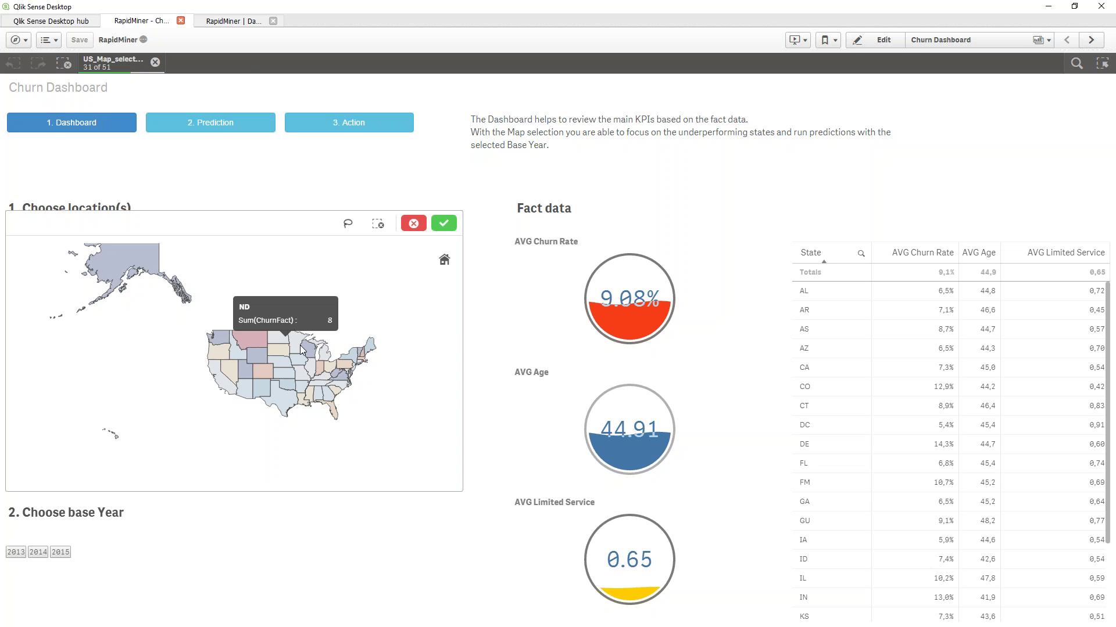
pyautogui.click(297, 343)
pyautogui.click(293, 360)
pyautogui.click(273, 365)
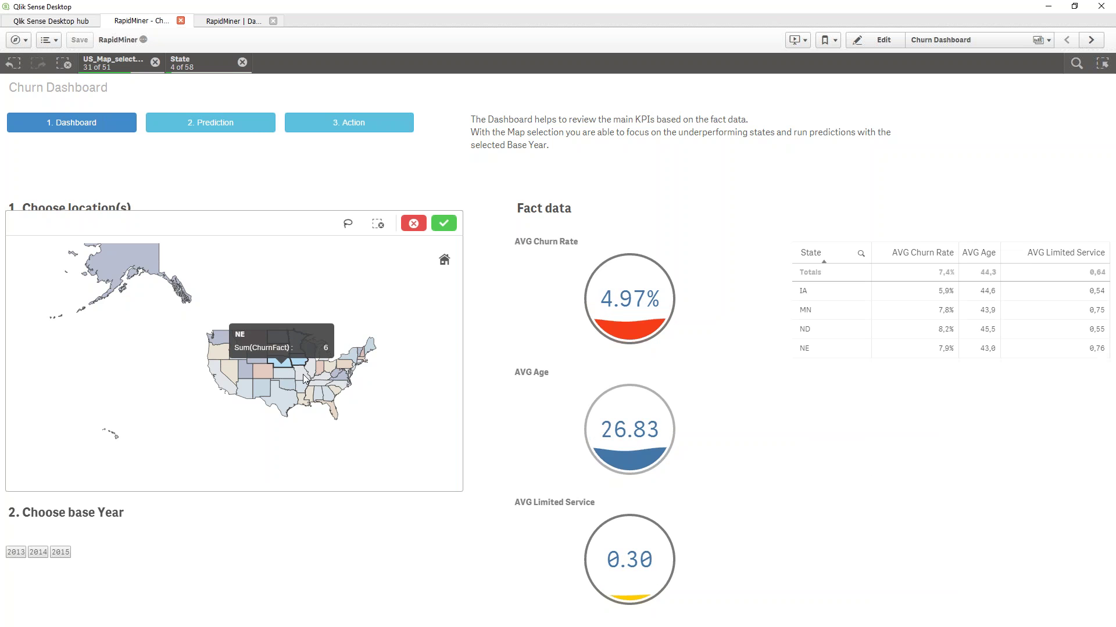
pyautogui.click(281, 398)
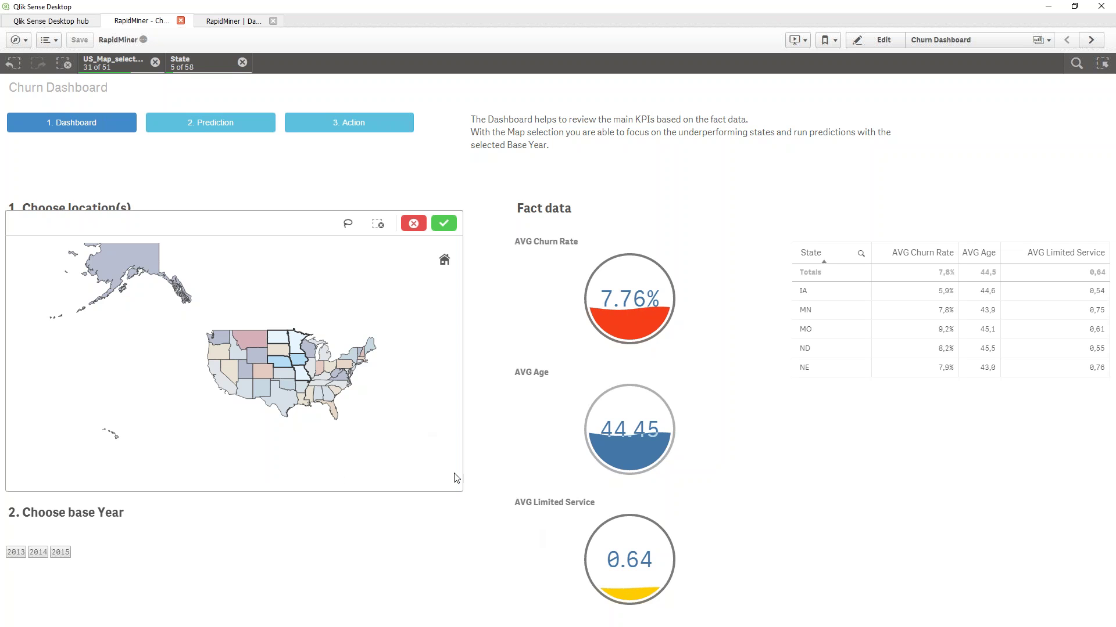
pyautogui.click(40, 555)
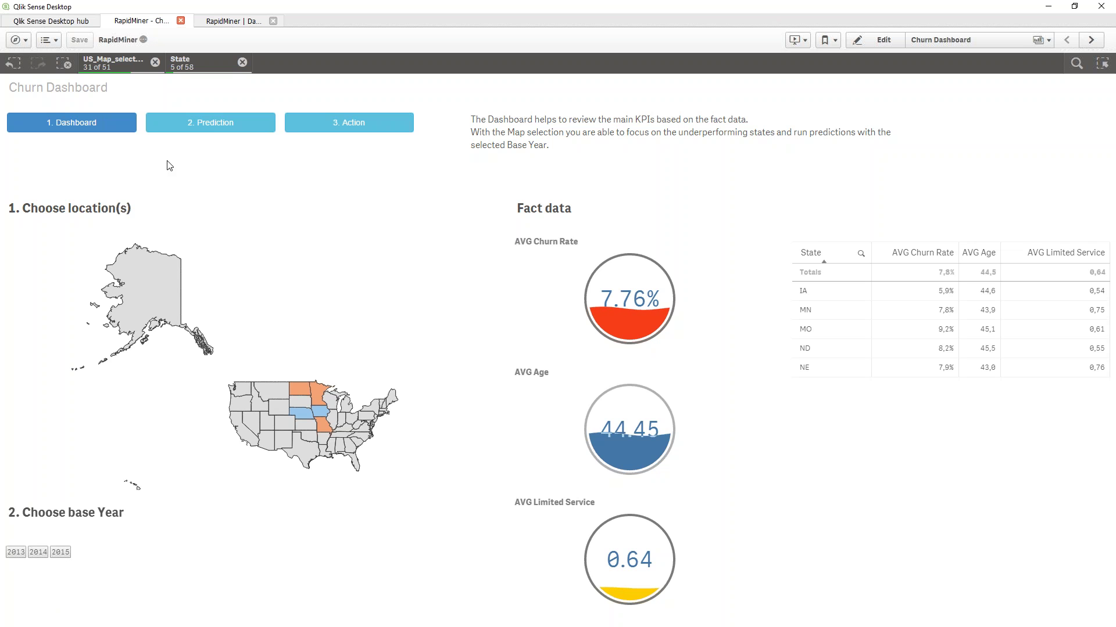
# Open the Predicted Churns and Issues sheet and mark up the Age, Gender and barred charts with the pen
pyautogui.click(174, 125)
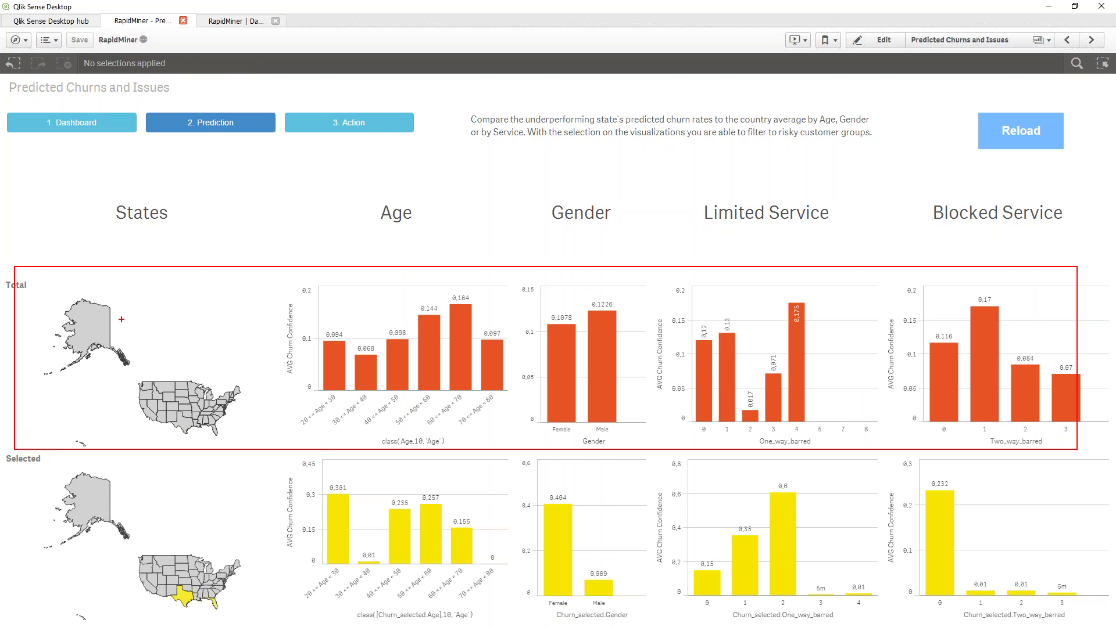
pyautogui.moveTo(208, 341)
pyautogui.mouseDown()
pyautogui.moveTo(255, 343)
pyautogui.moveTo(245, 357)
pyautogui.mouseUp()
pyautogui.moveTo(292, 442); pyautogui.dragTo(324, 422)
pyautogui.moveTo(419, 430)
pyautogui.mouseDown()
pyautogui.moveTo(464, 413)
pyautogui.moveTo(421, 404)
pyautogui.moveTo(416, 434)
pyautogui.mouseUp()
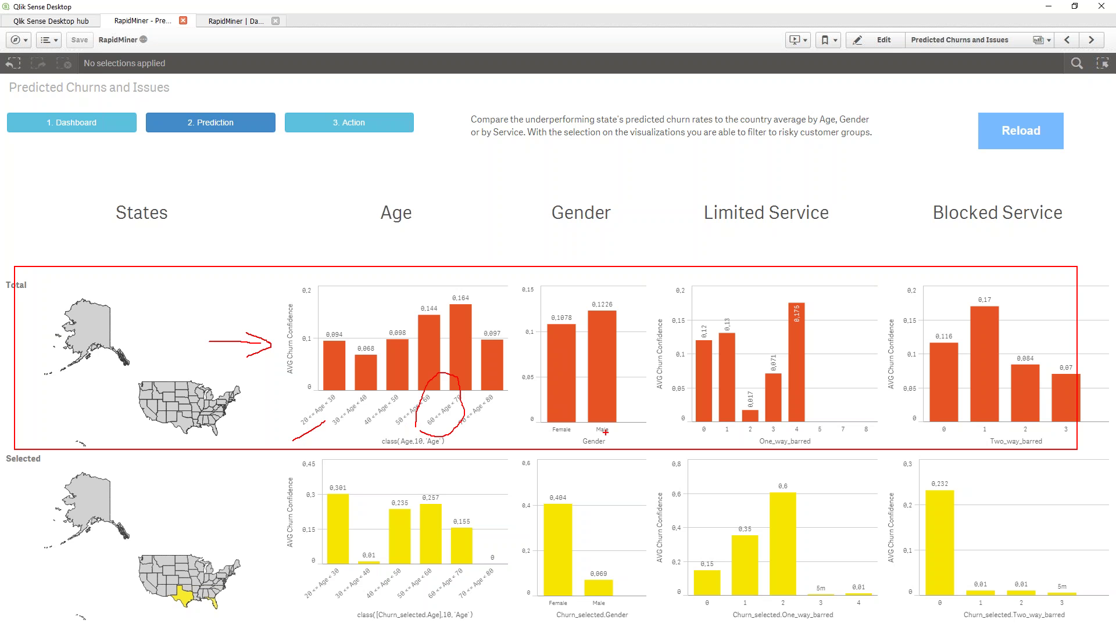
pyautogui.moveTo(591, 440); pyautogui.dragTo(645, 428)
pyautogui.moveTo(753, 440)
pyautogui.mouseDown()
pyautogui.moveTo(774, 452)
pyautogui.moveTo(806, 429)
pyautogui.mouseUp()
pyautogui.moveTo(947, 450)
pyautogui.mouseDown()
pyautogui.moveTo(960, 457)
pyautogui.moveTo(1001, 434)
pyautogui.mouseUp()
# Clear the annotations and filter the States map to Tennessee and Alabama
pyautogui.press('Escape')
pyautogui.click(207, 415)
pyautogui.click(203, 424)
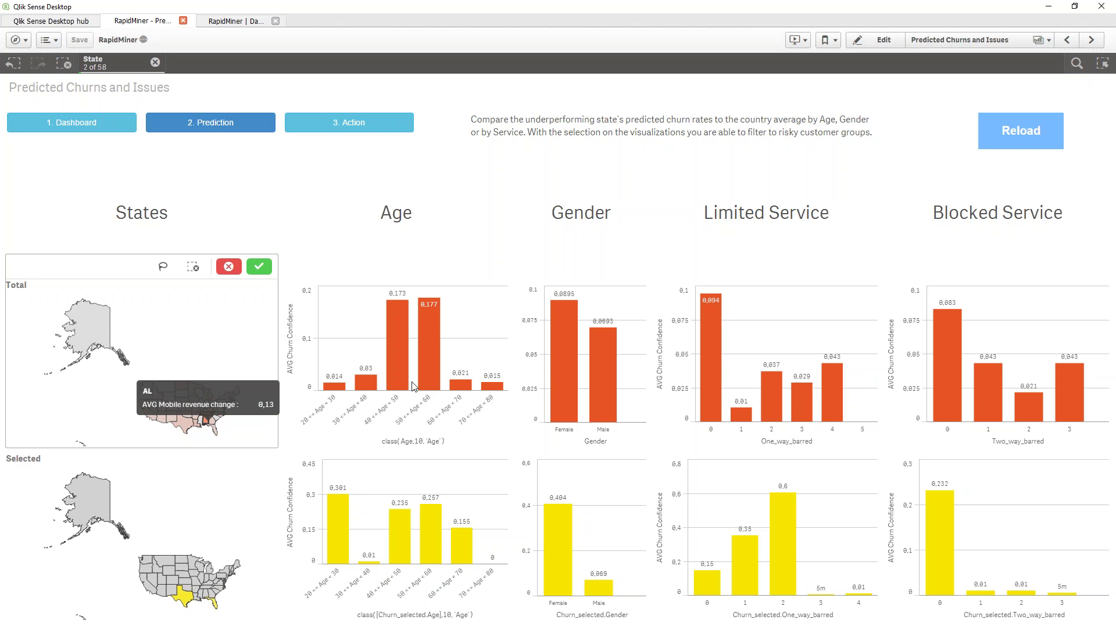
# Lasso a group of eastern states on the Selected map, confirm it, and reload the app data
pyautogui.click(195, 504)
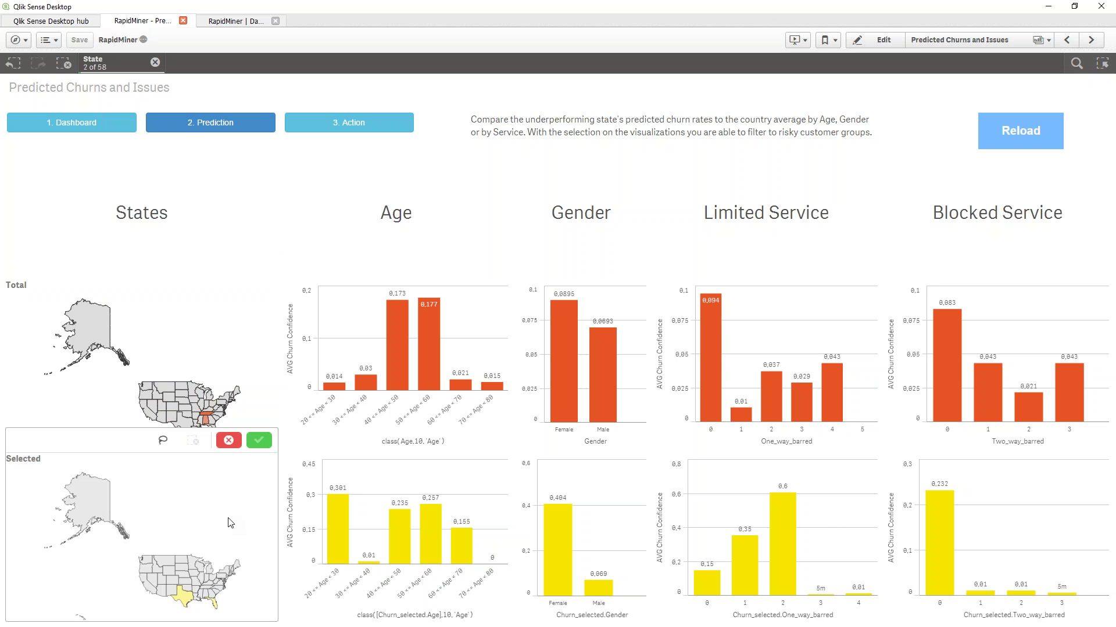
pyautogui.moveTo(231, 523); pyautogui.dragTo(228, 479)
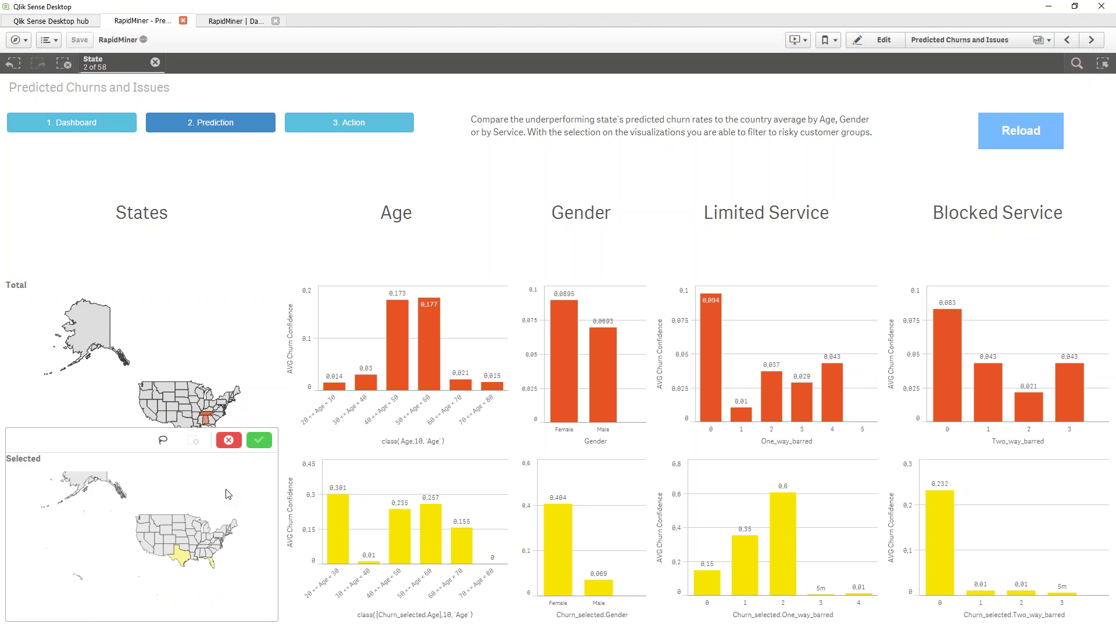
pyautogui.click(230, 440)
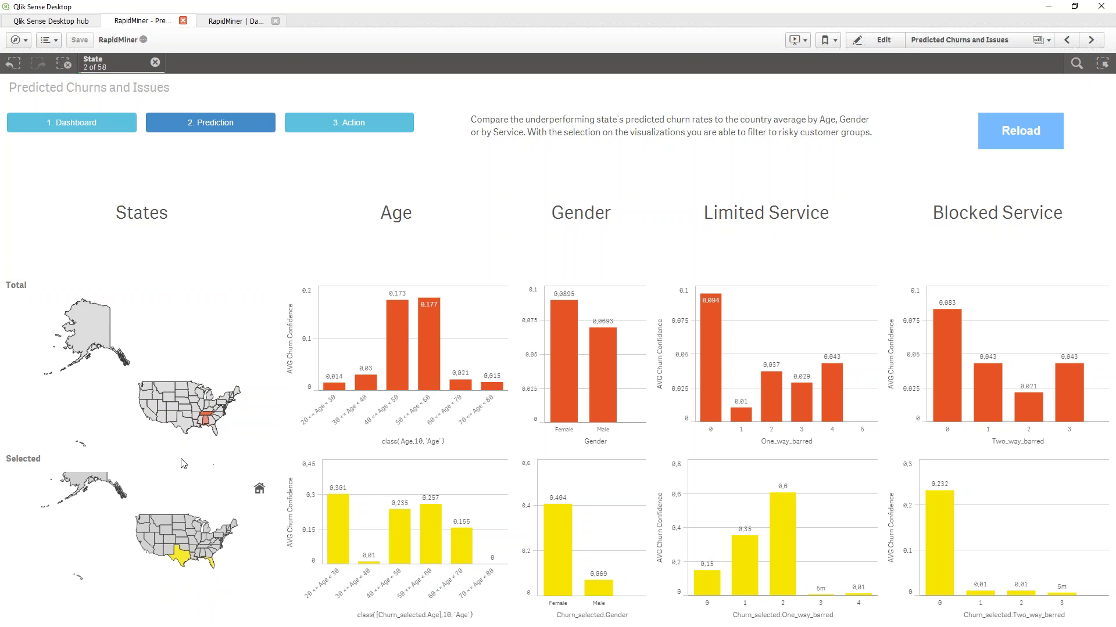
pyautogui.click(192, 470)
pyautogui.click(163, 440)
pyautogui.moveTo(195, 503)
pyautogui.mouseDown()
pyautogui.moveTo(210, 584)
pyautogui.moveTo(217, 501)
pyautogui.moveTo(200, 505)
pyautogui.mouseUp()
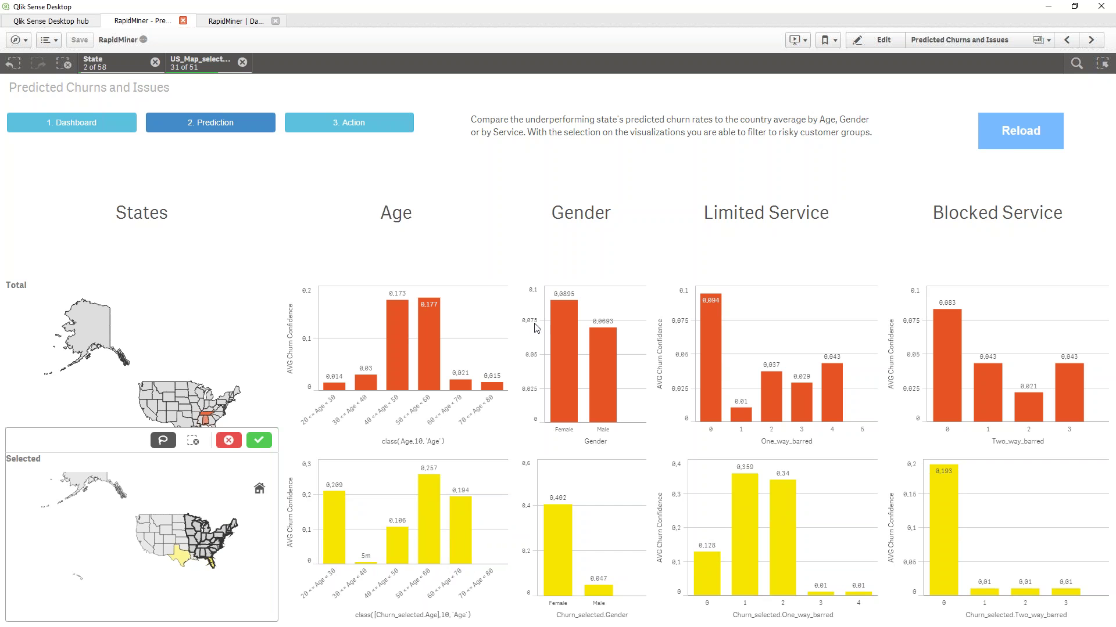
pyautogui.click(775, 181)
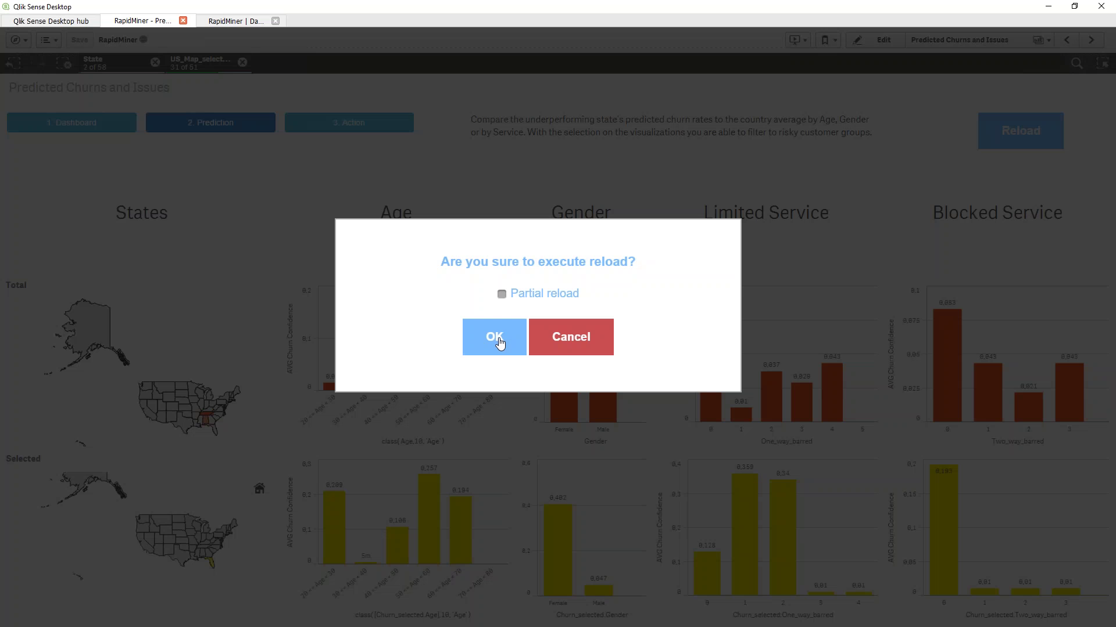
pyautogui.click(496, 338)
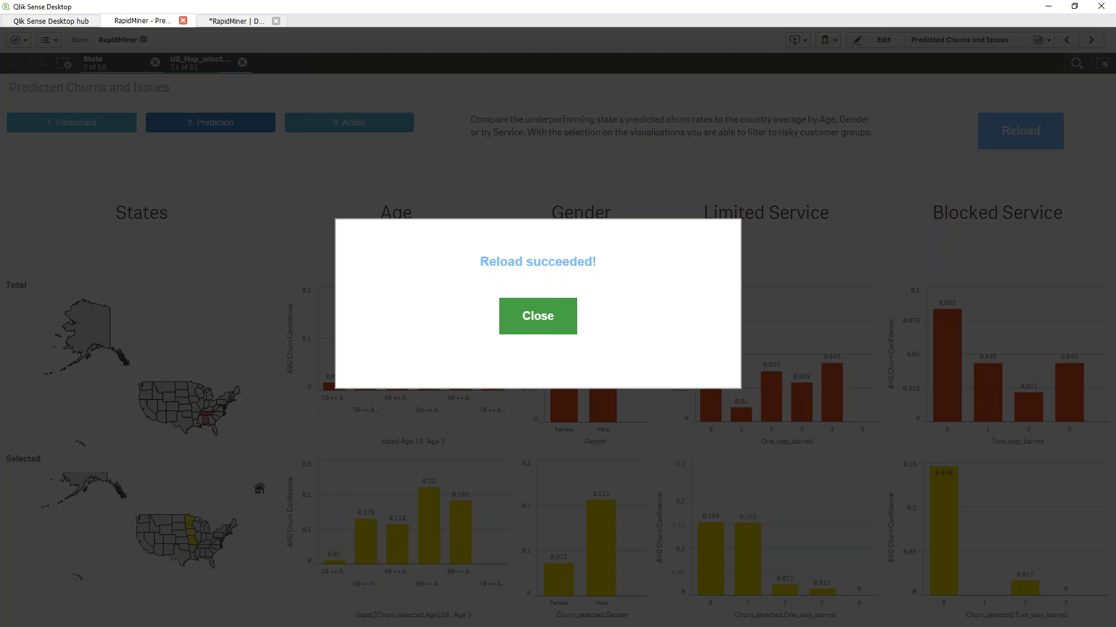
# Close the 'Reload succeeded!' message
pyautogui.click(538, 316)
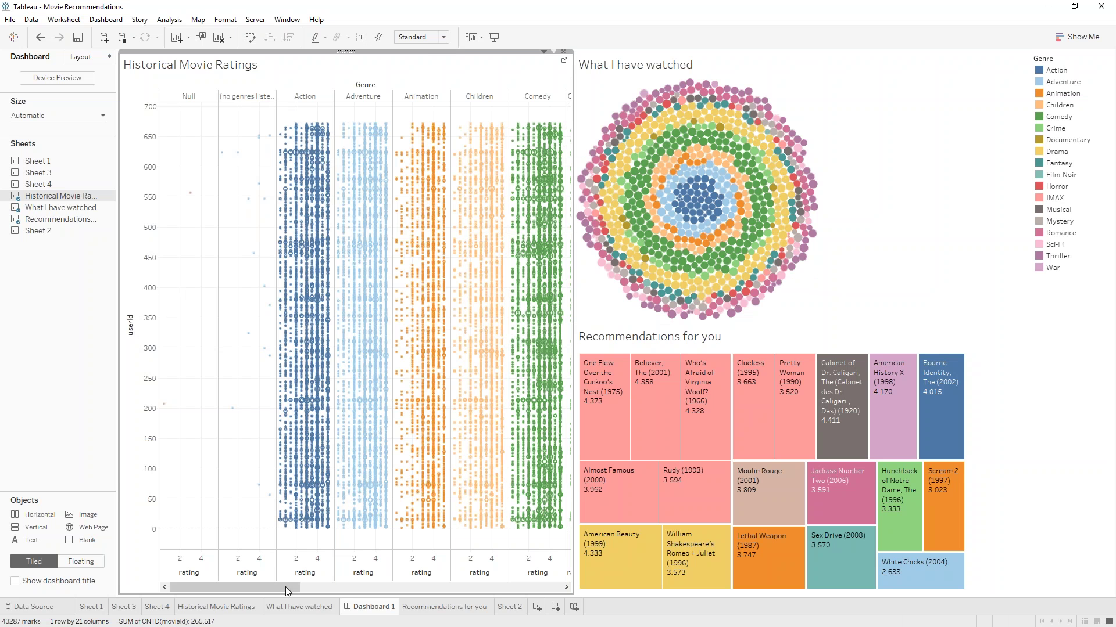
# Scroll the Historical Movie Ratings chart and filter the dashboard to userId 402's rating
pyautogui.moveTo(282, 592); pyautogui.dragTo(400, 591)
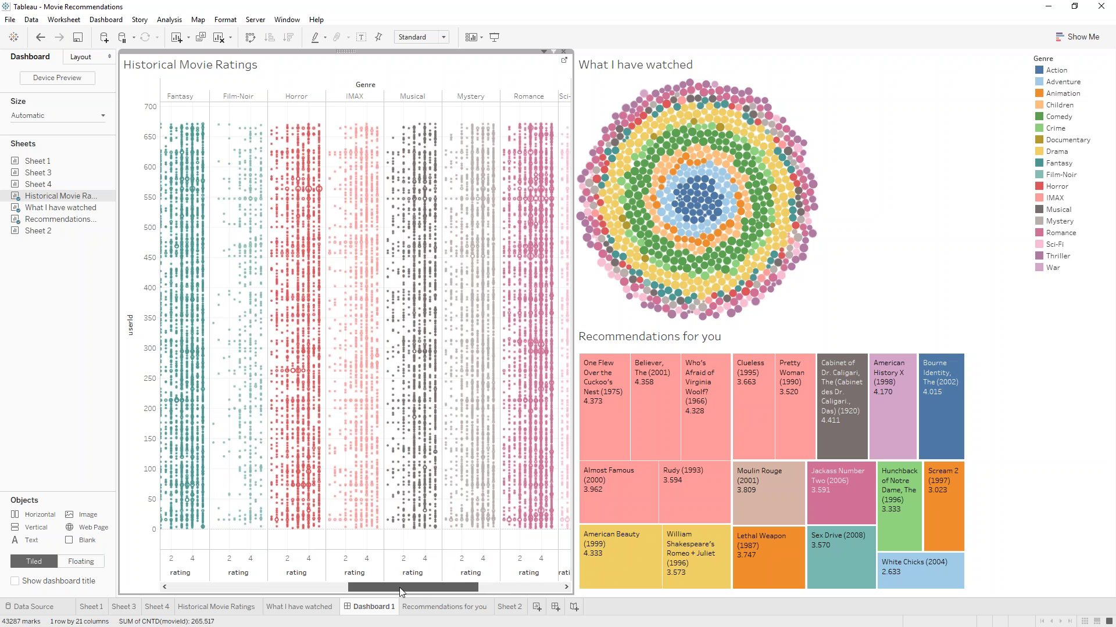
pyautogui.moveTo(400, 592); pyautogui.dragTo(236, 561)
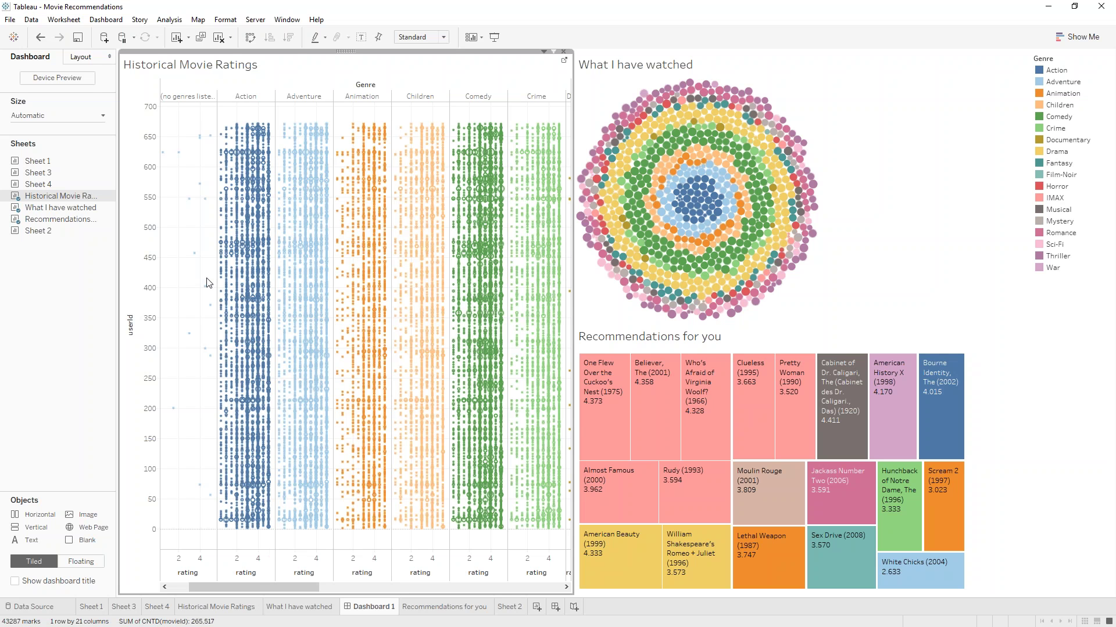
pyautogui.moveTo(205, 287)
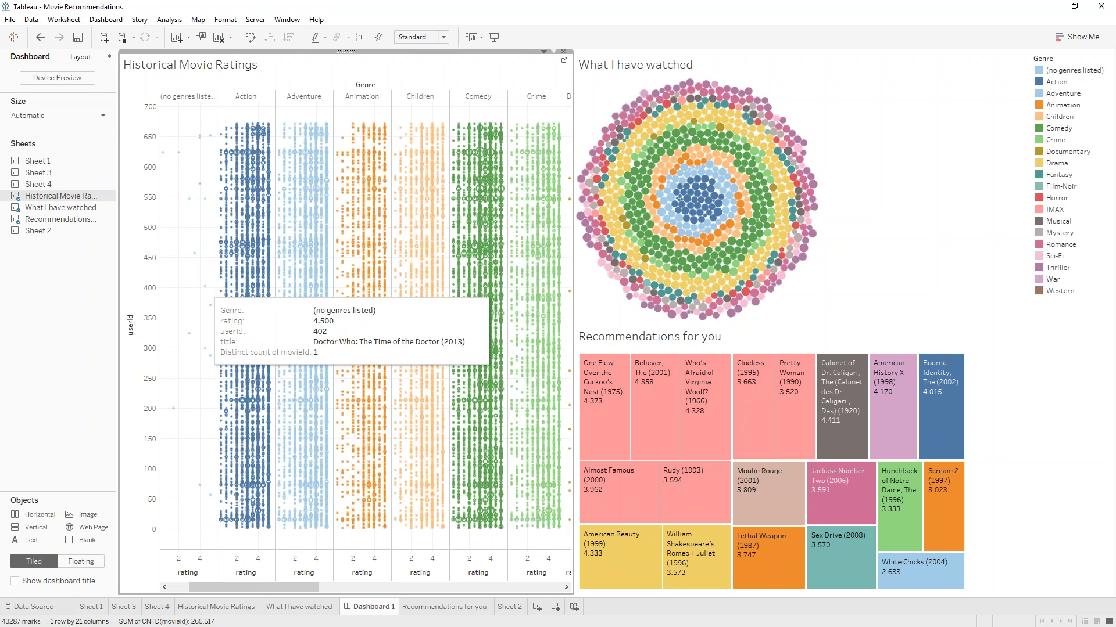
pyautogui.click(206, 287)
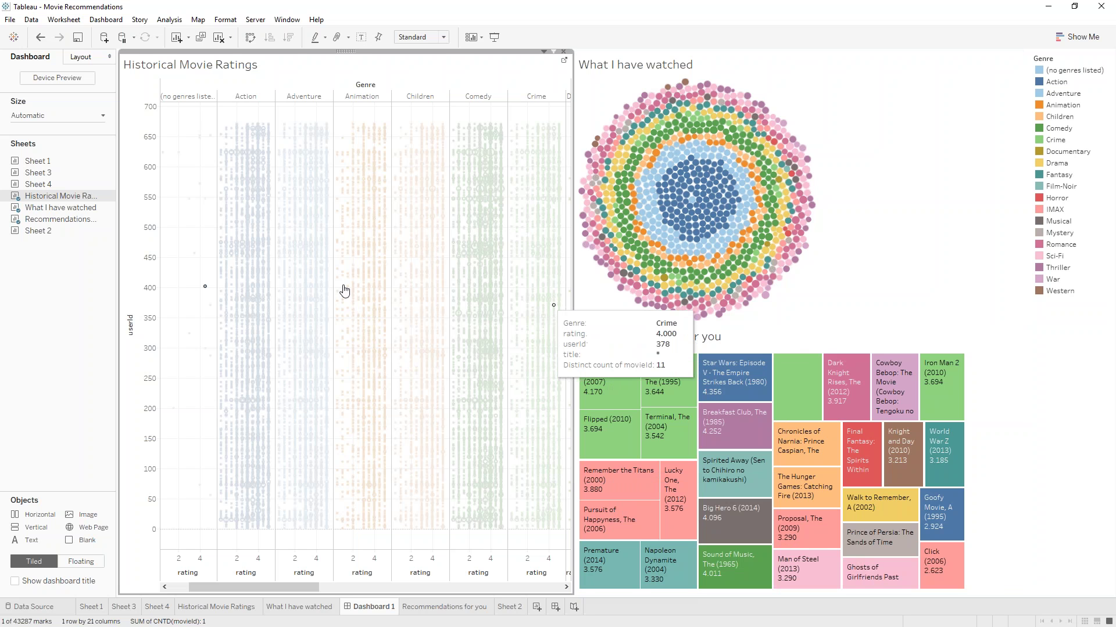
# Pick other users' ratings so the treemap recommends Pulp Fiction (1994) at 4.397
pyautogui.click(273, 302)
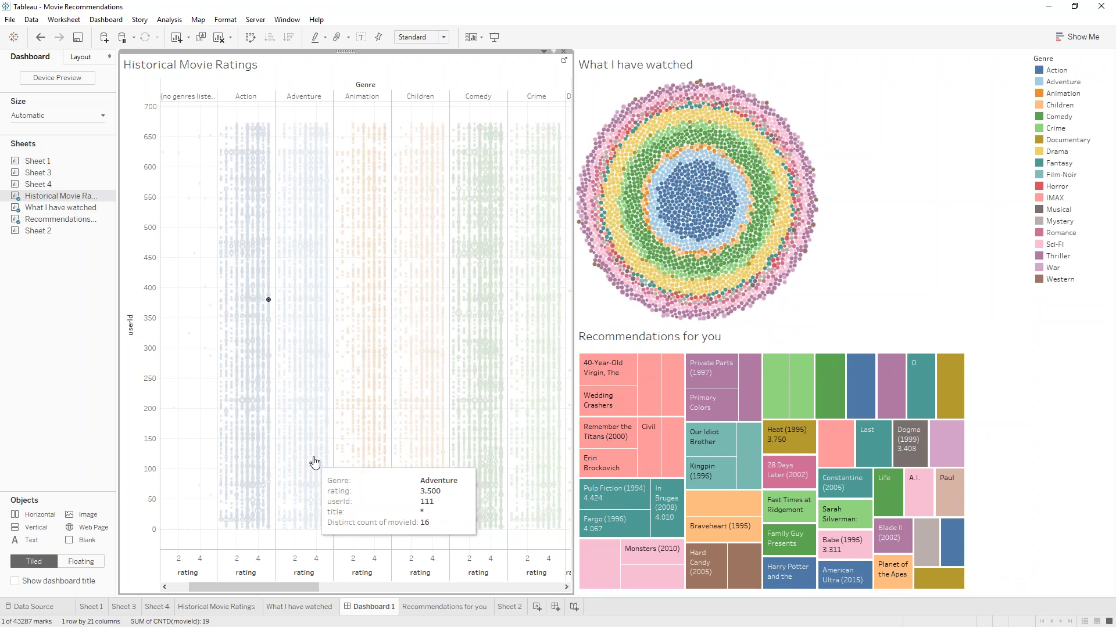
pyautogui.click(747, 210)
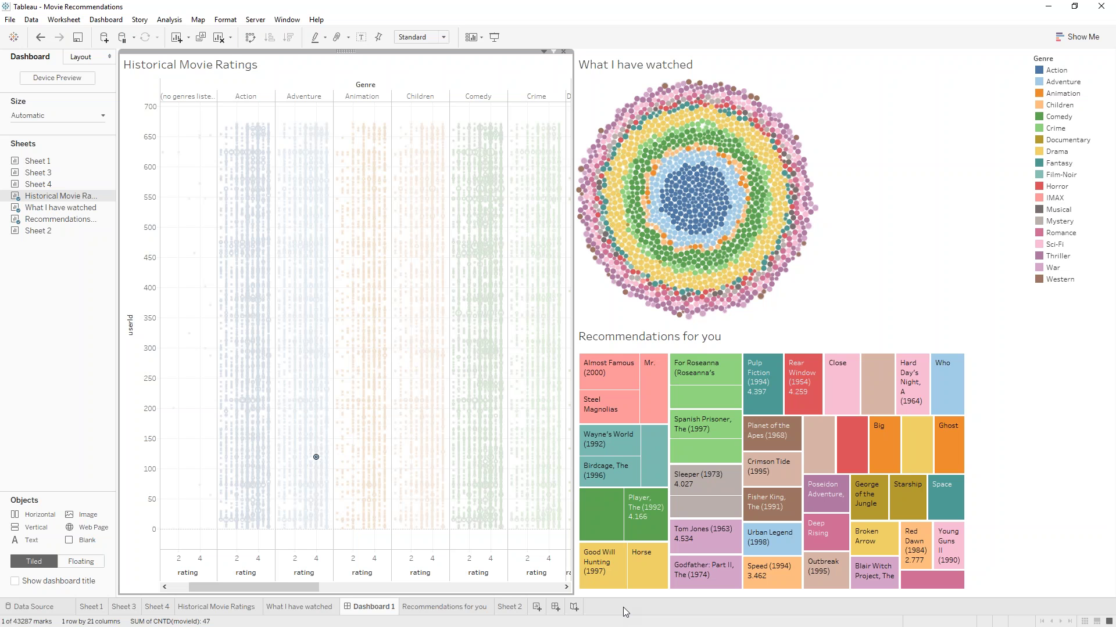
# Select the What I have watched zone, then switch to the bakery shopping cart page in Chrome
pyautogui.click(898, 266)
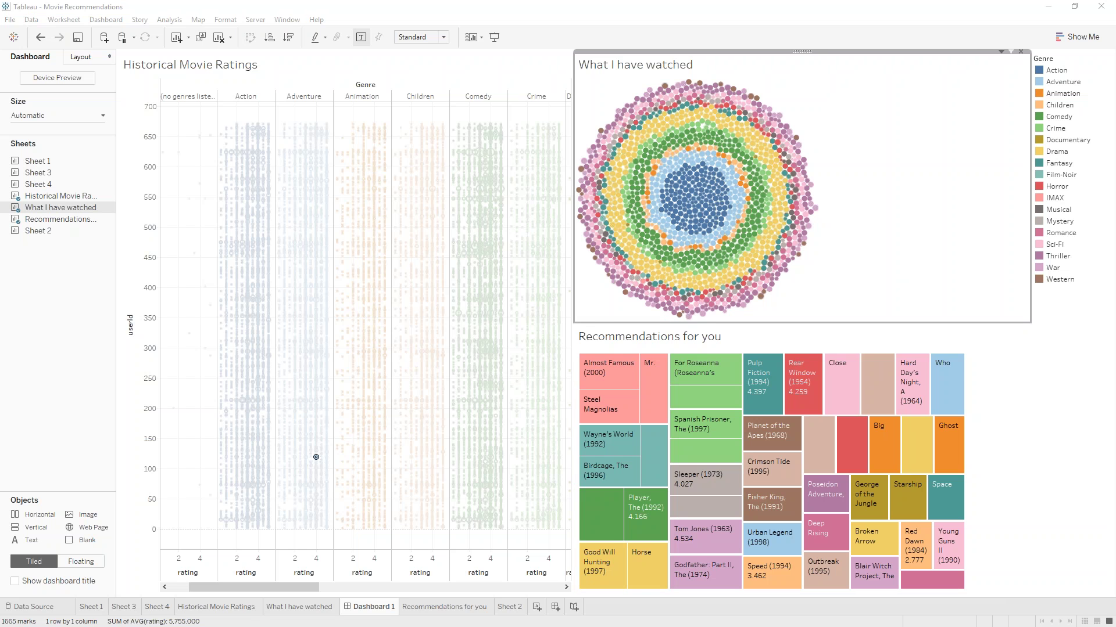
pyautogui.hotkey('alt', 'Tab')
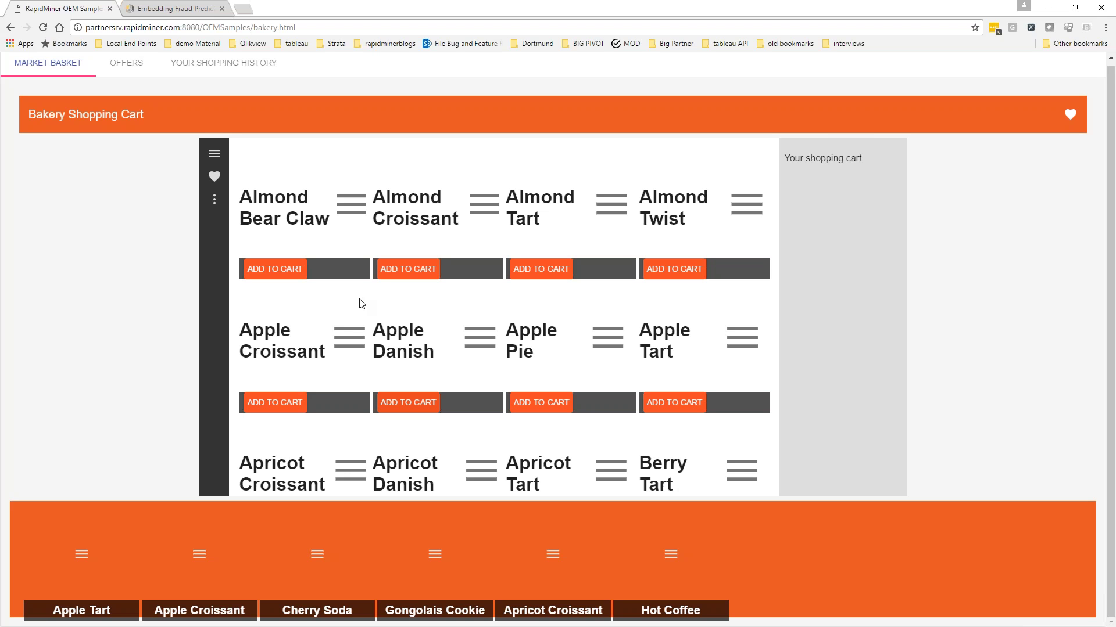
# Add Almond Croissant, Almond Bear Claw and Apple Tart to the shopping cart
pyautogui.click(405, 280)
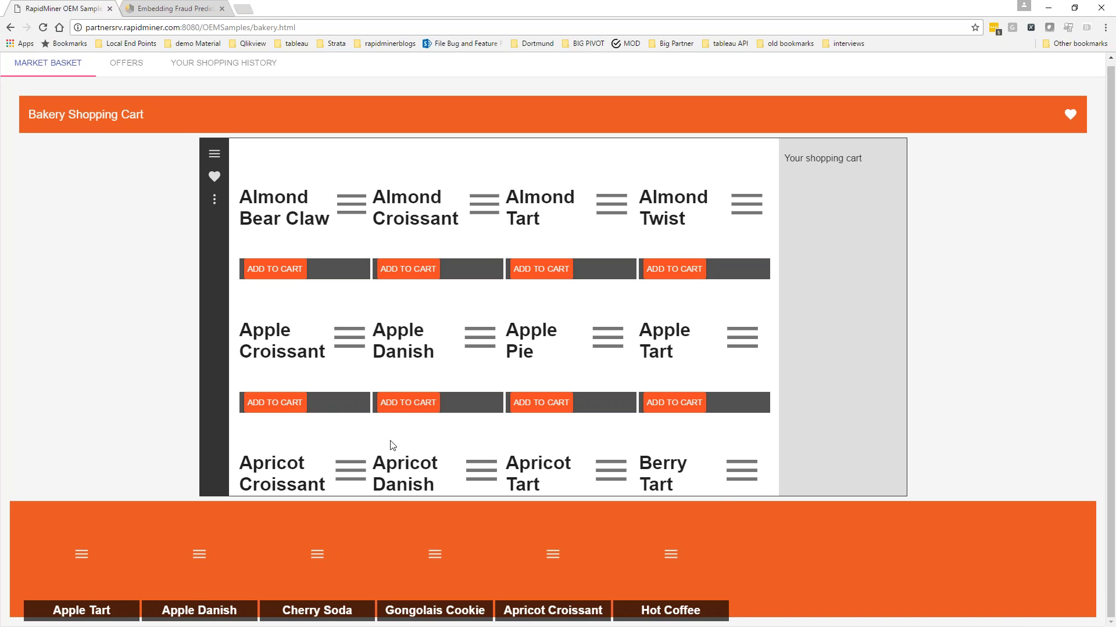
pyautogui.click(259, 272)
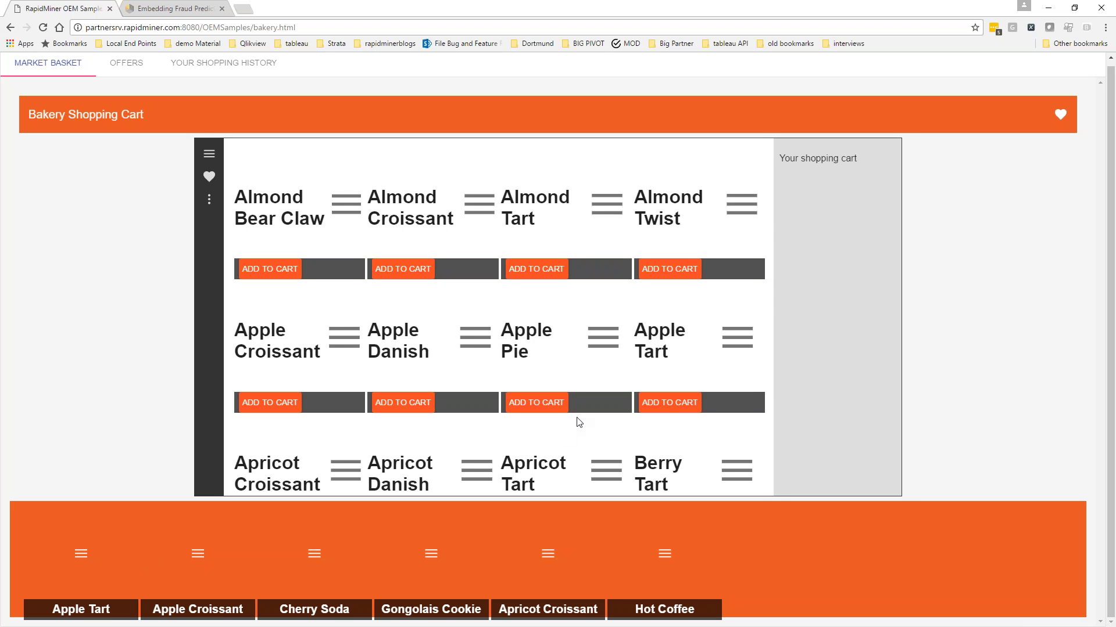
pyautogui.click(669, 402)
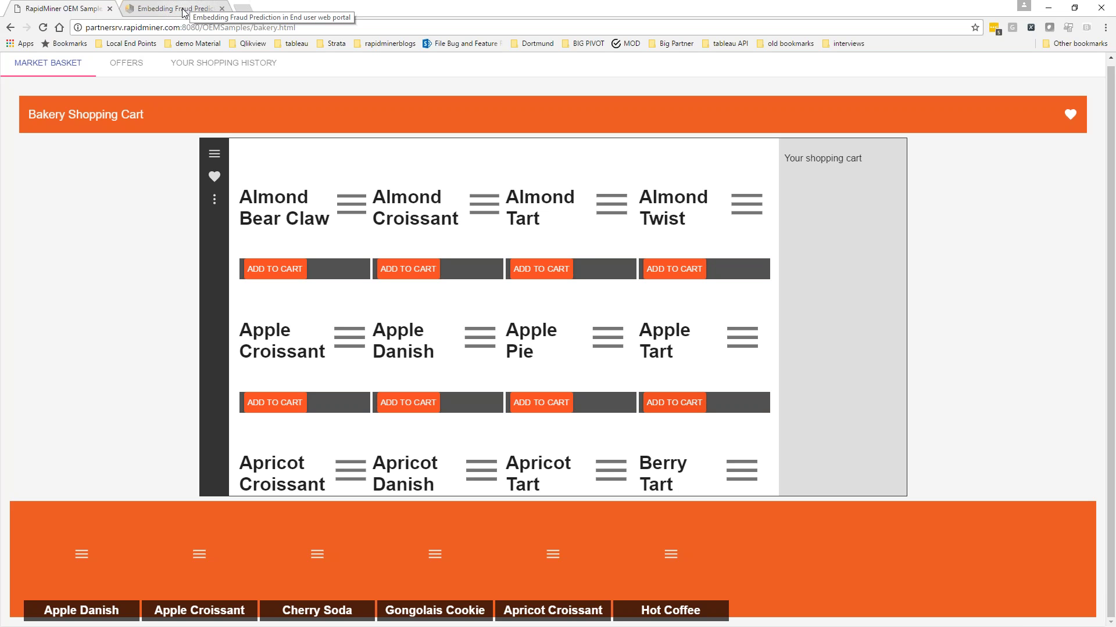
# Switch to the medical fraud claims tab and highlight the Current Open Claims' Fraud Label and Score columns
pyautogui.click(184, 12)
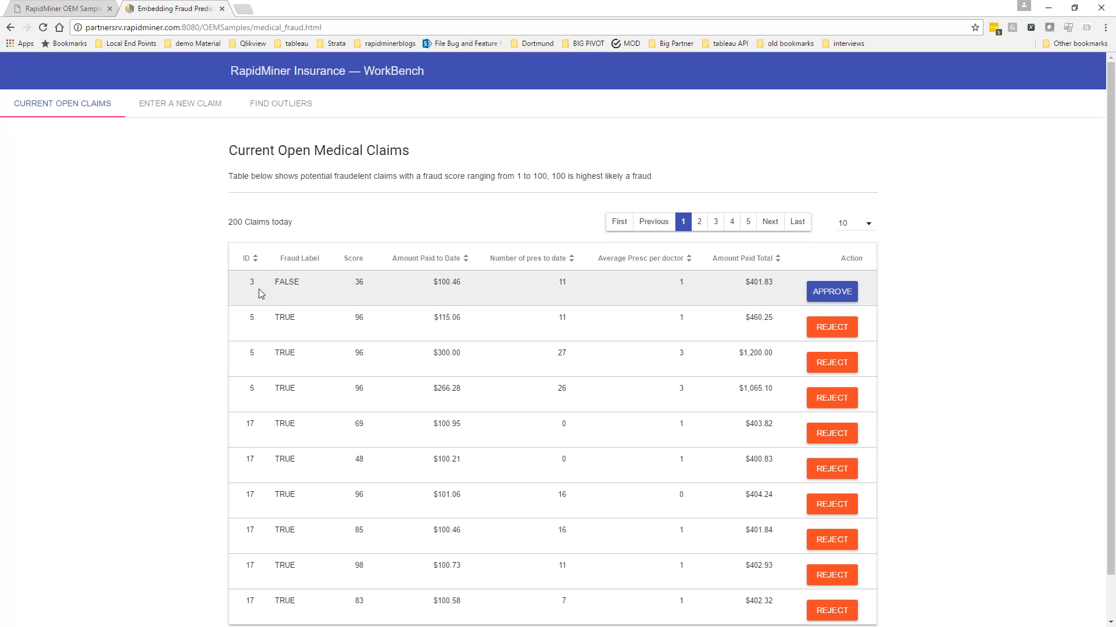
pyautogui.moveTo(275, 282); pyautogui.dragTo(283, 387)
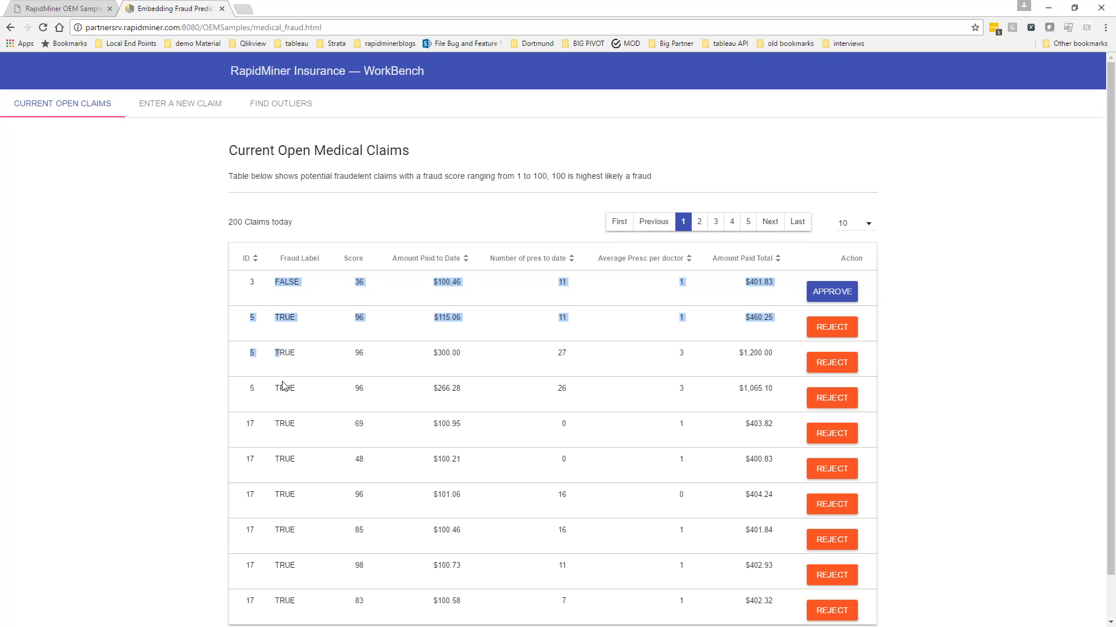
pyautogui.moveTo(262, 249); pyautogui.dragTo(383, 614)
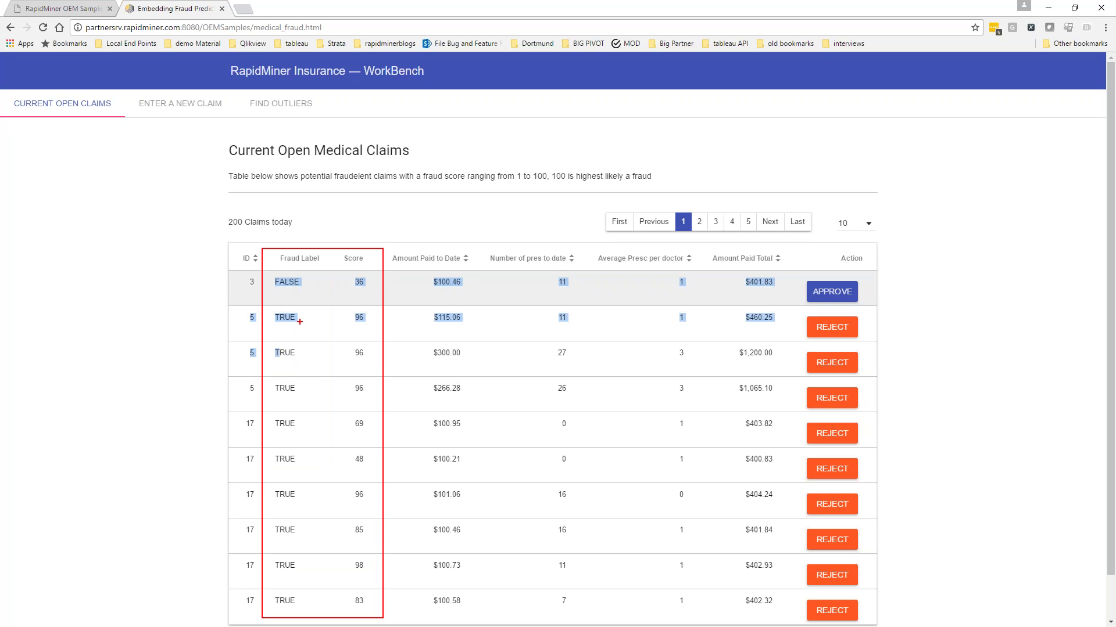
pyautogui.moveTo(286, 295)
pyautogui.mouseDown()
pyautogui.moveTo(314, 287)
pyautogui.moveTo(295, 301)
pyautogui.moveTo(331, 274)
pyautogui.mouseUp()
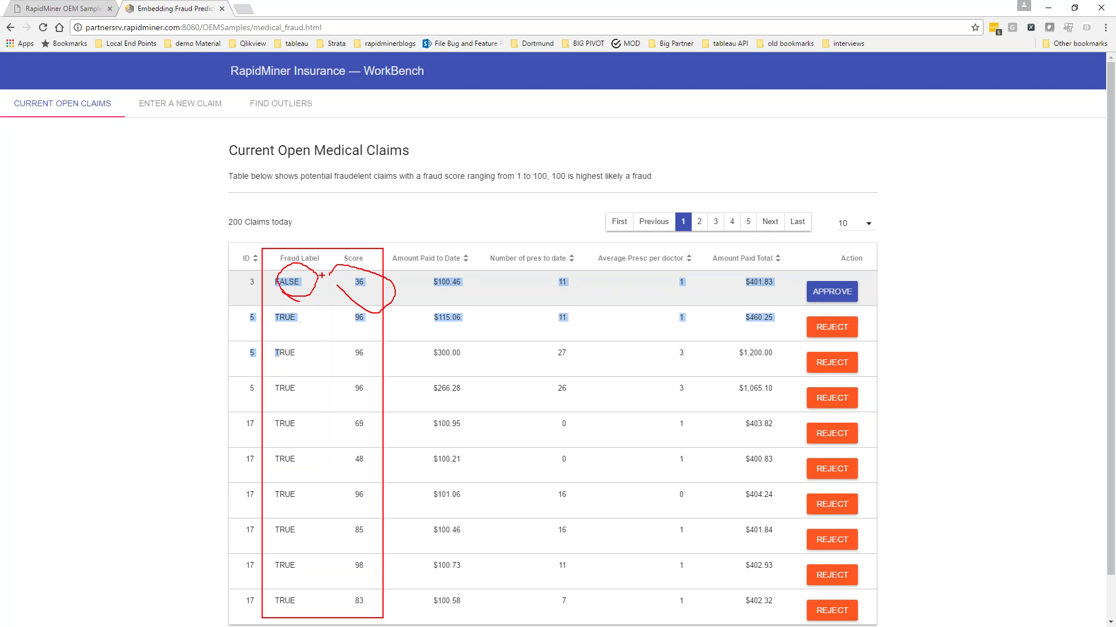
pyautogui.moveTo(347, 306); pyautogui.dragTo(352, 266)
pyautogui.press('Escape')
pyautogui.click(288, 320)
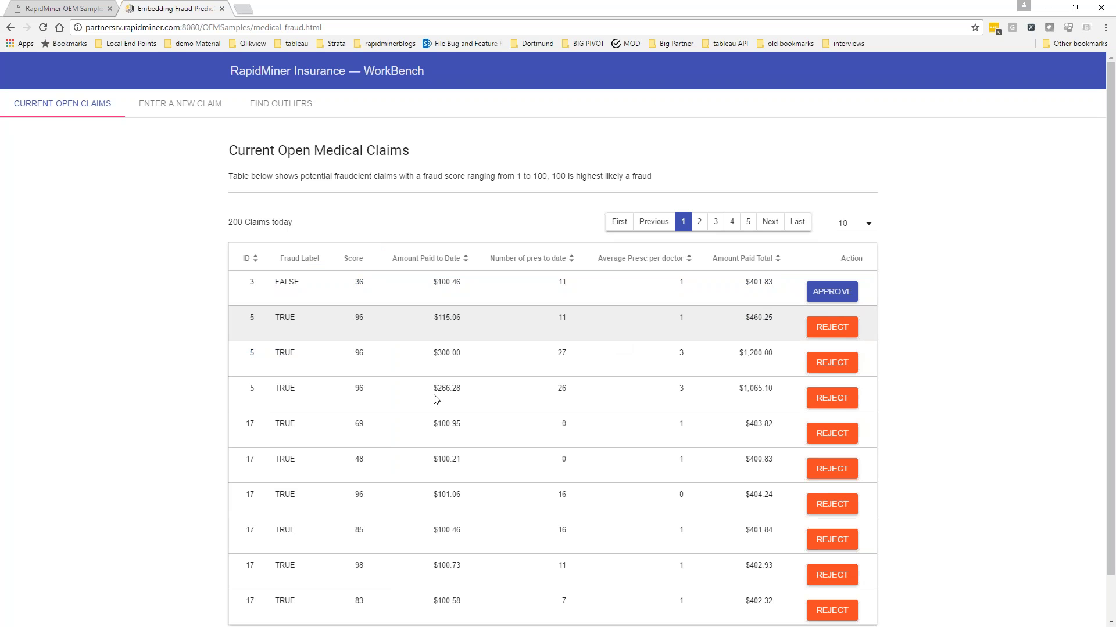
pyautogui.doubleClick(293, 428)
pyautogui.click(357, 427)
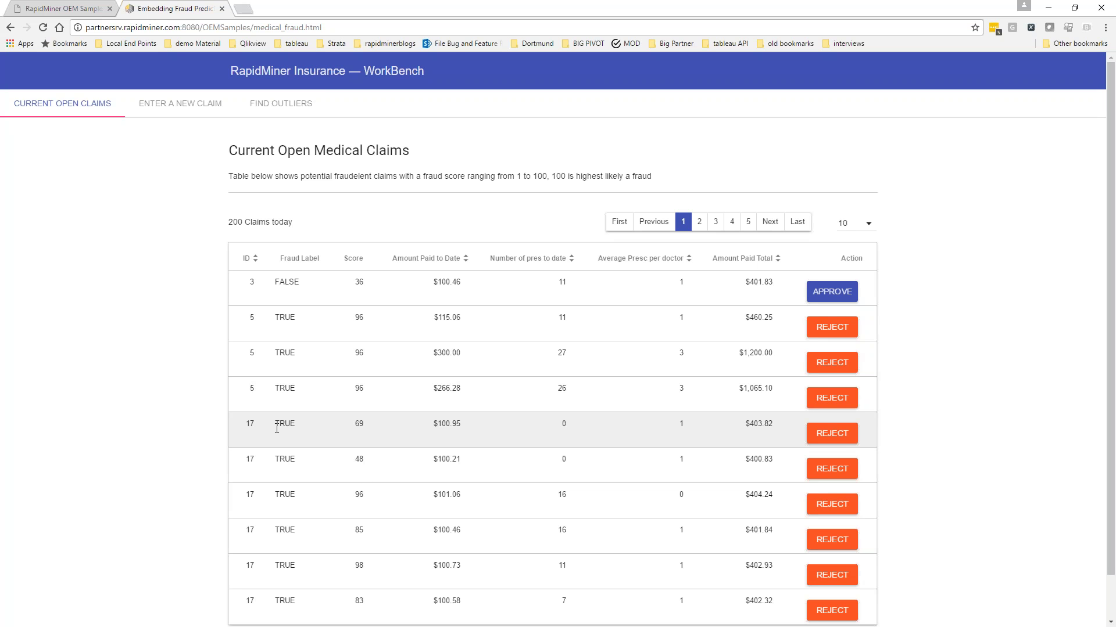
pyautogui.moveTo(276, 427); pyautogui.dragTo(377, 419)
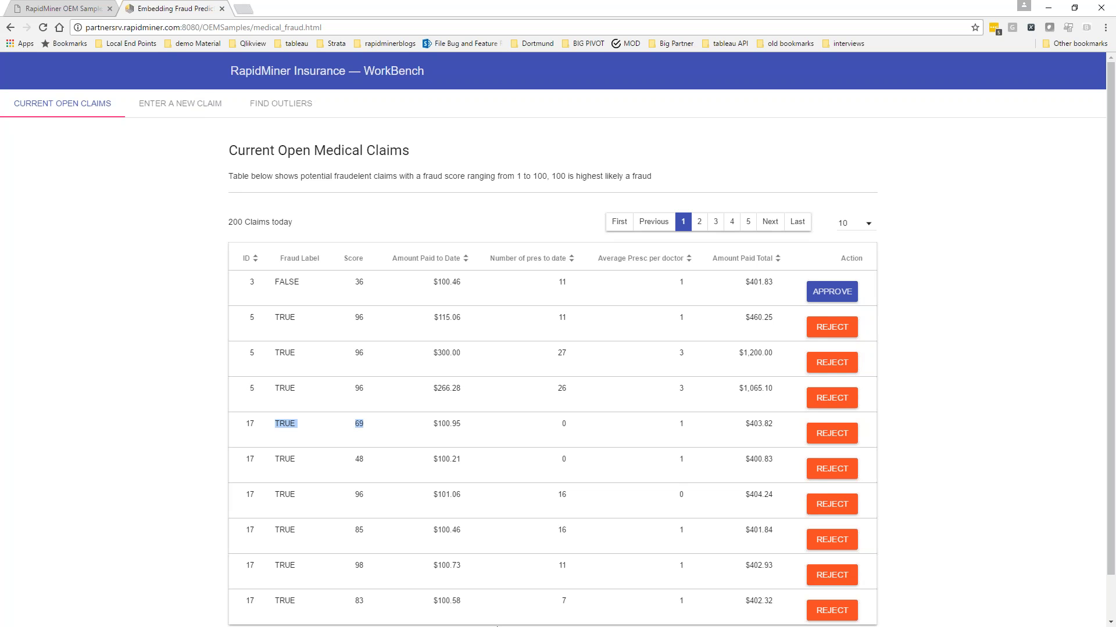
# Submit a new claim with 1 in each amount field and highlight the result: Fraud Score 39, FALSE
pyautogui.click(151, 115)
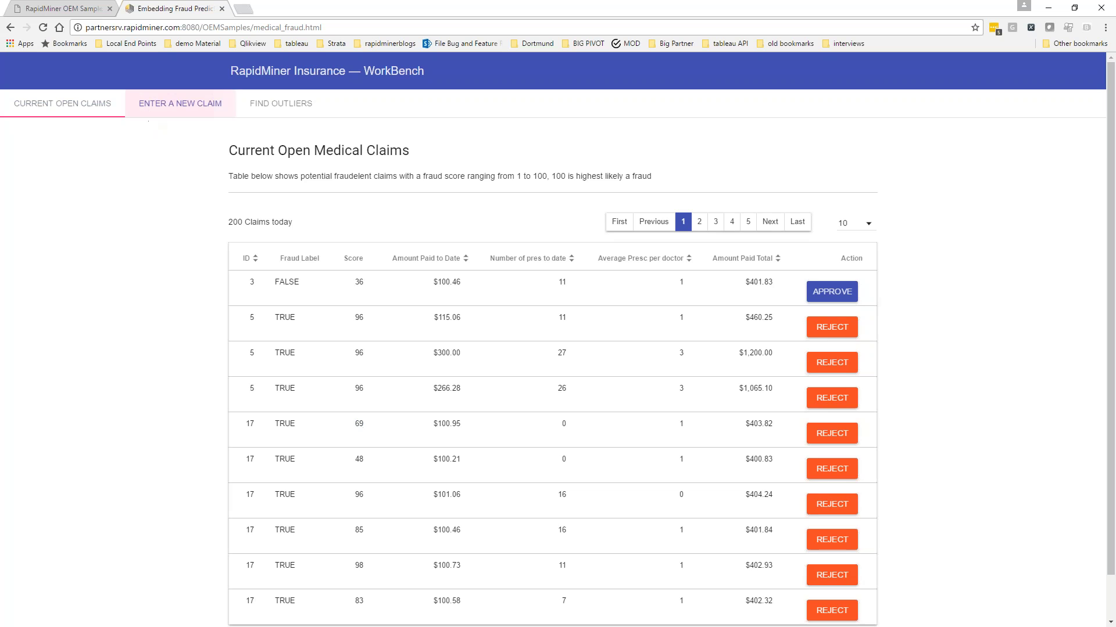
pyautogui.click(47, 149)
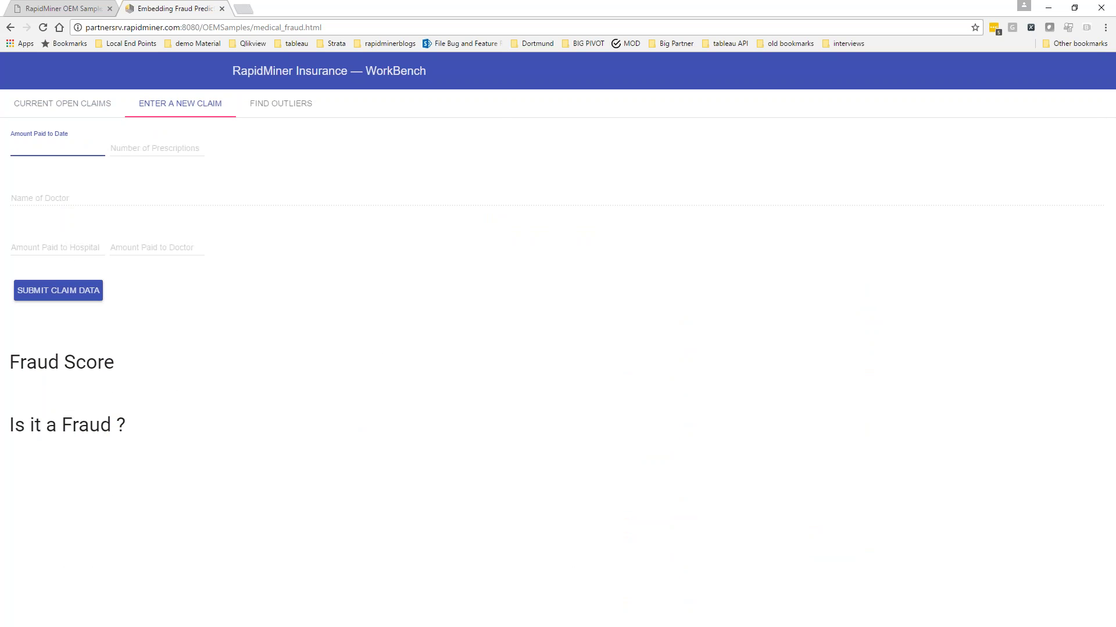
pyautogui.write('1')
pyautogui.press('Tab')
pyautogui.write('1')
pyautogui.press('Tab')
pyautogui.write('1')
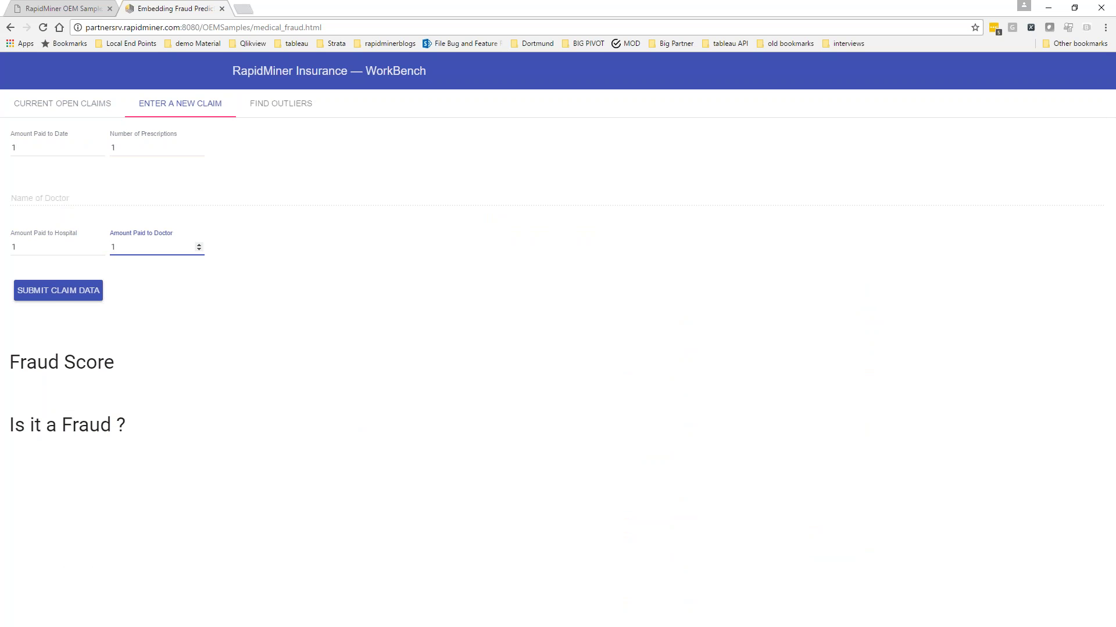
pyautogui.click(58, 297)
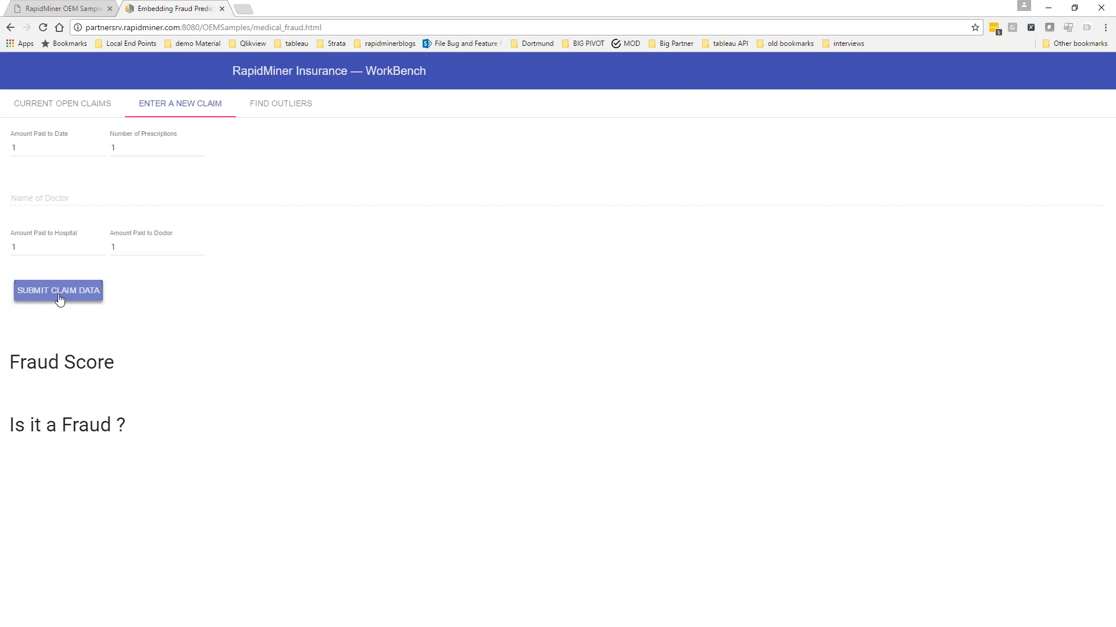
pyautogui.moveTo(12, 384); pyautogui.dragTo(145, 590)
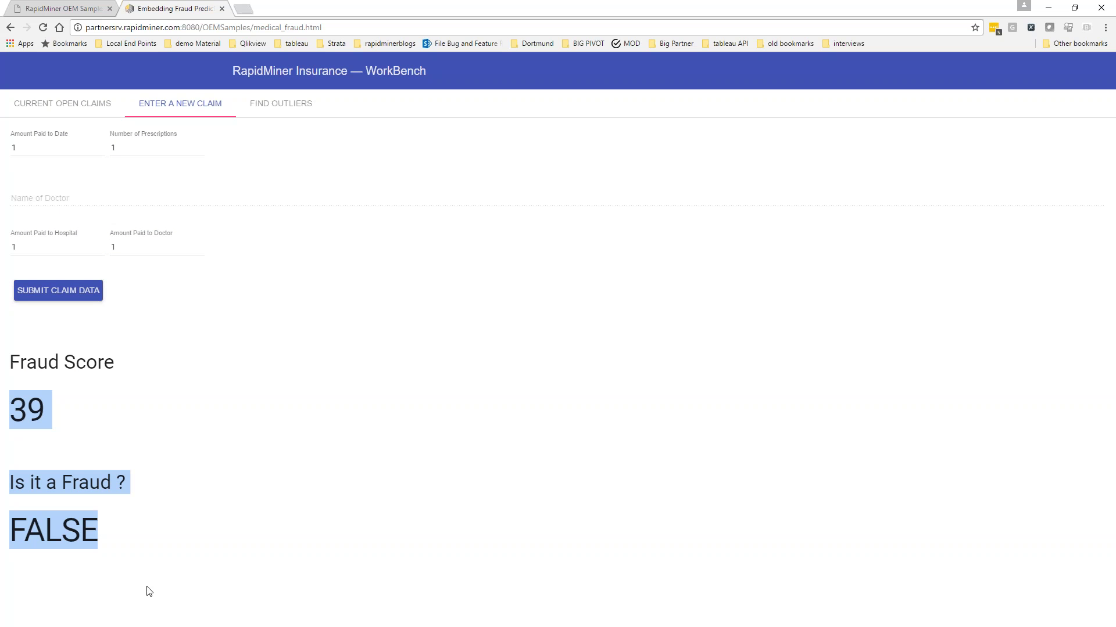
pyautogui.click(48, 409)
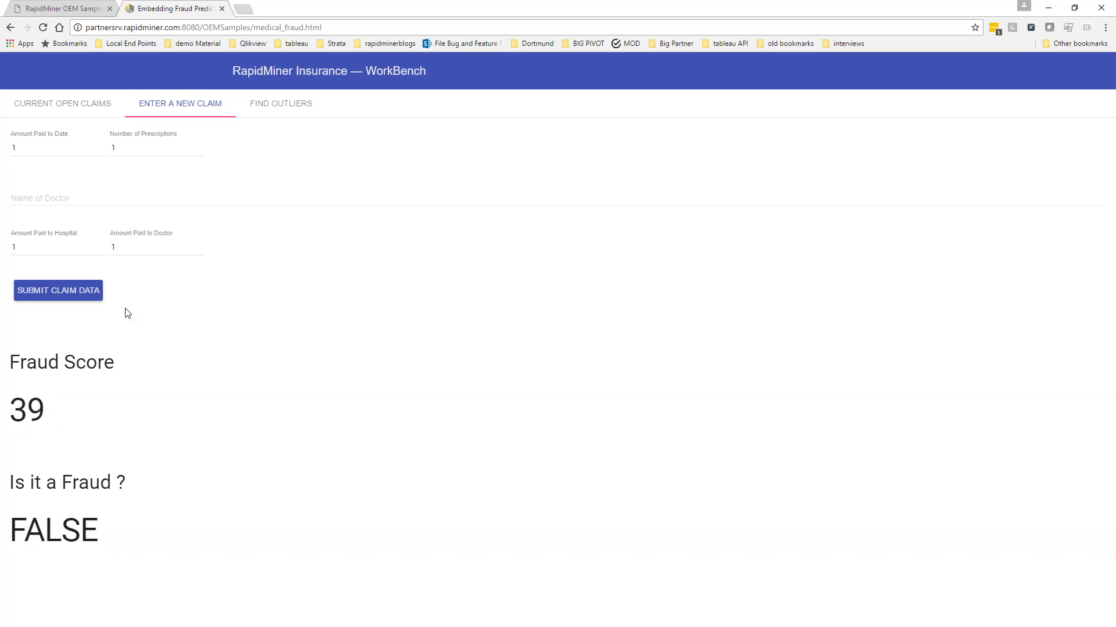
# Set all four claim amounts to 1000 and submit the claim for scoring
pyautogui.click(36, 151)
pyautogui.write('000')
pyautogui.press('Tab')
pyautogui.write('1000')
pyautogui.press('Tab')
pyautogui.write('1000')
pyautogui.press('Tab')
pyautogui.write('1000')
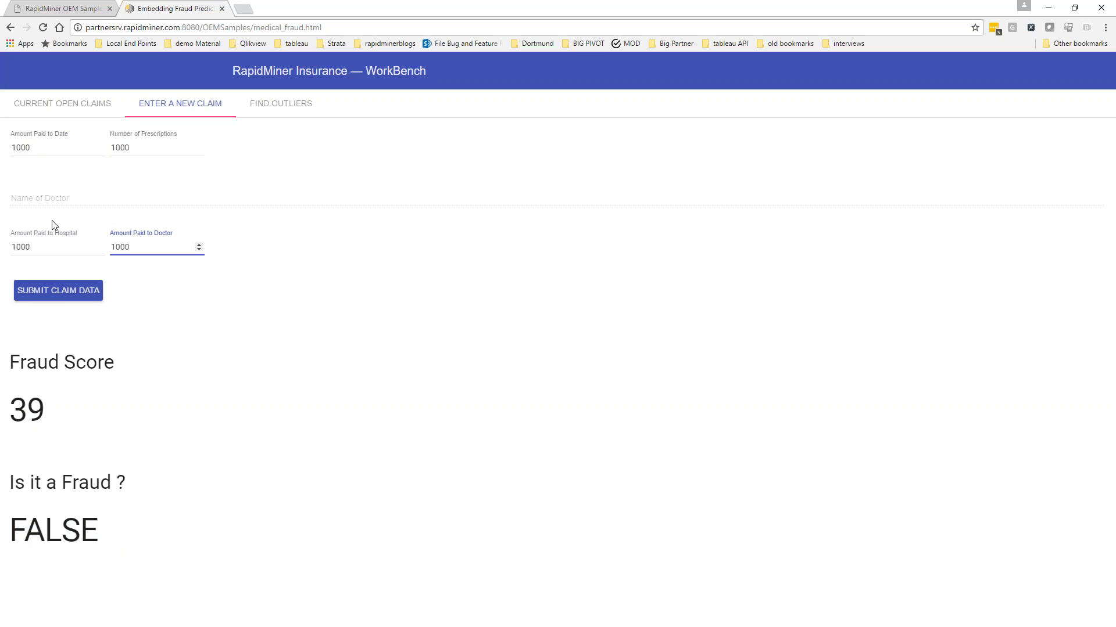
pyautogui.click(62, 293)
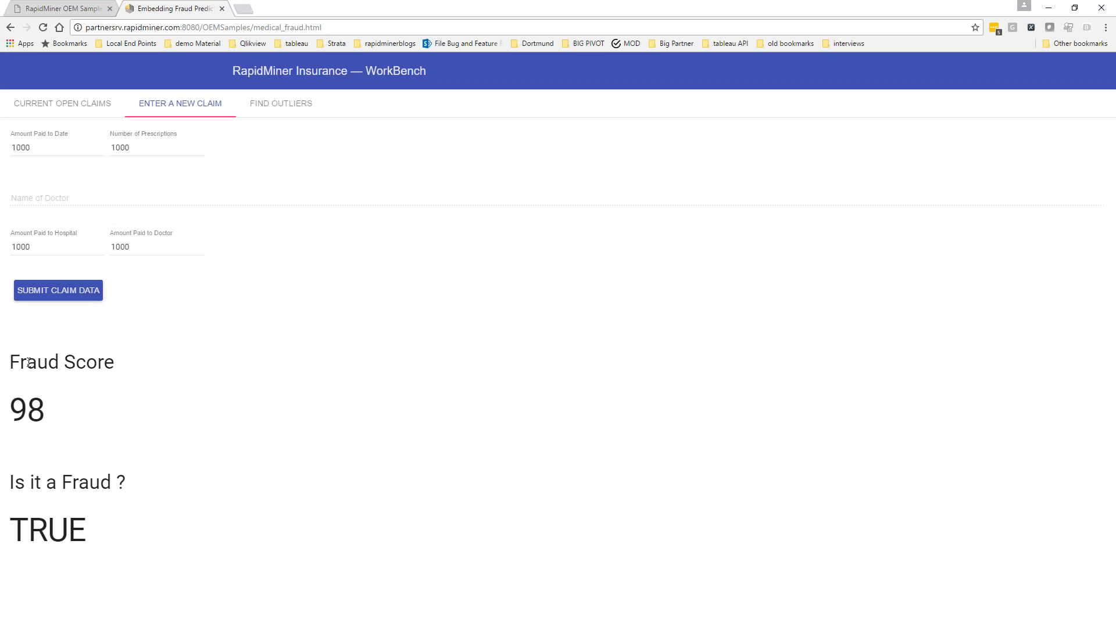
# Review the resulting Fraud Score of 98, then view the Outliers in Medical Claims table
pyautogui.click(51, 159)
pyautogui.click(120, 148)
pyautogui.moveTo(55, 407); pyautogui.dragTo(19, 363)
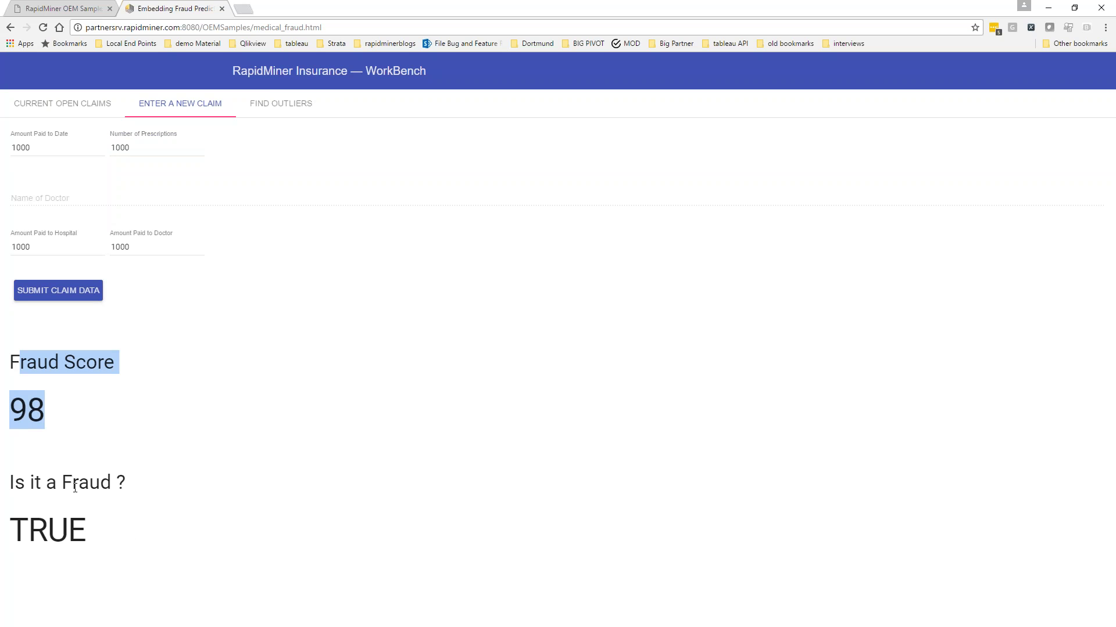
pyautogui.click(110, 551)
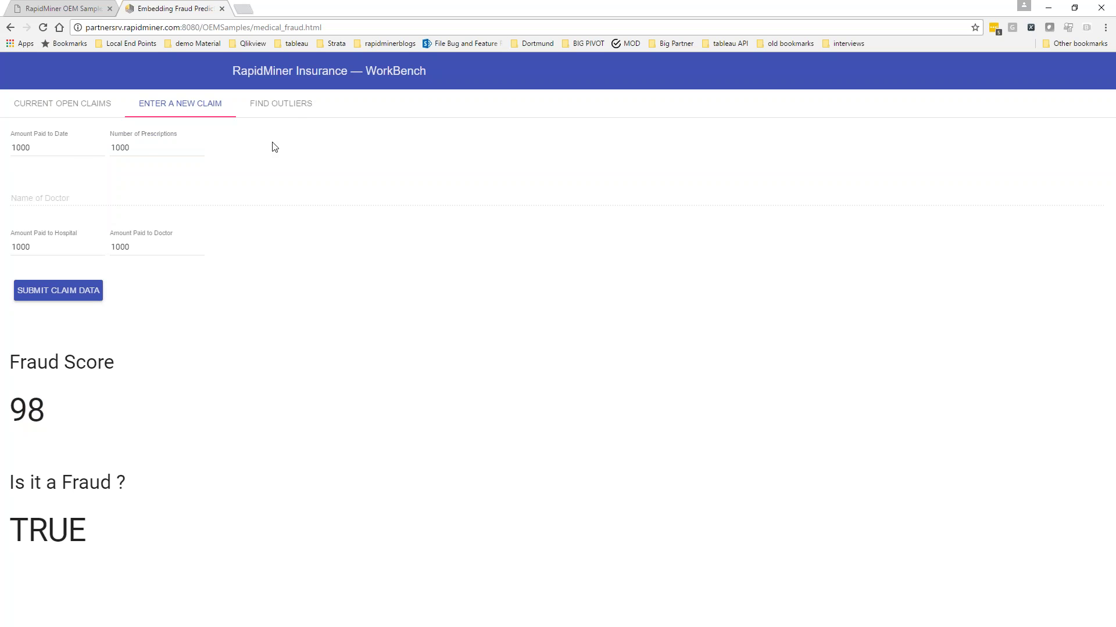
pyautogui.click(292, 105)
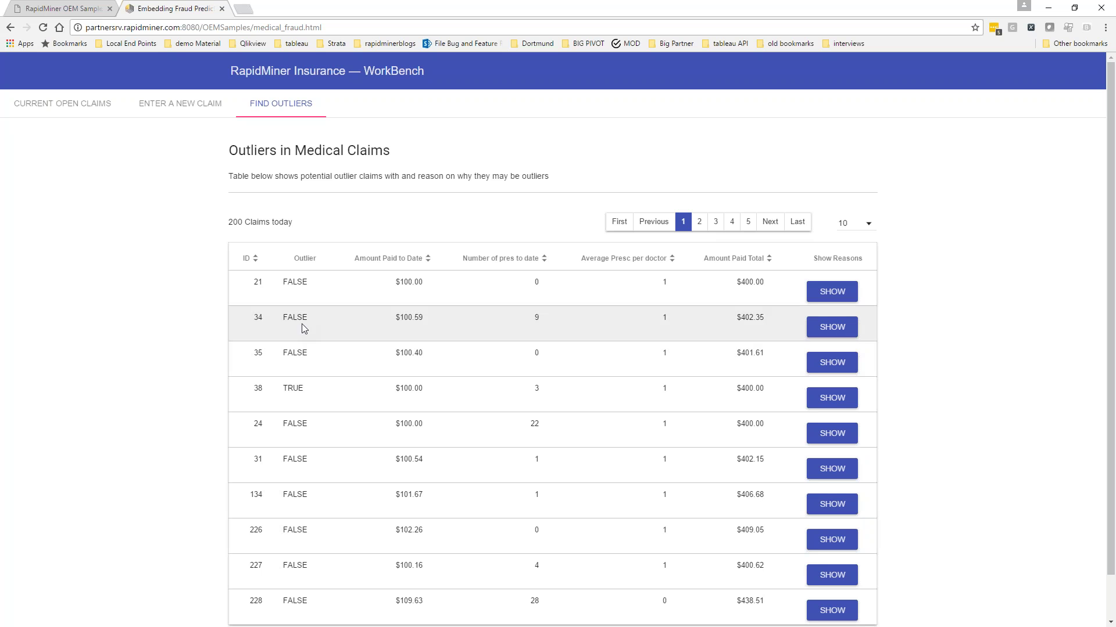
pyautogui.doubleClick(291, 287)
pyautogui.doubleClick(293, 389)
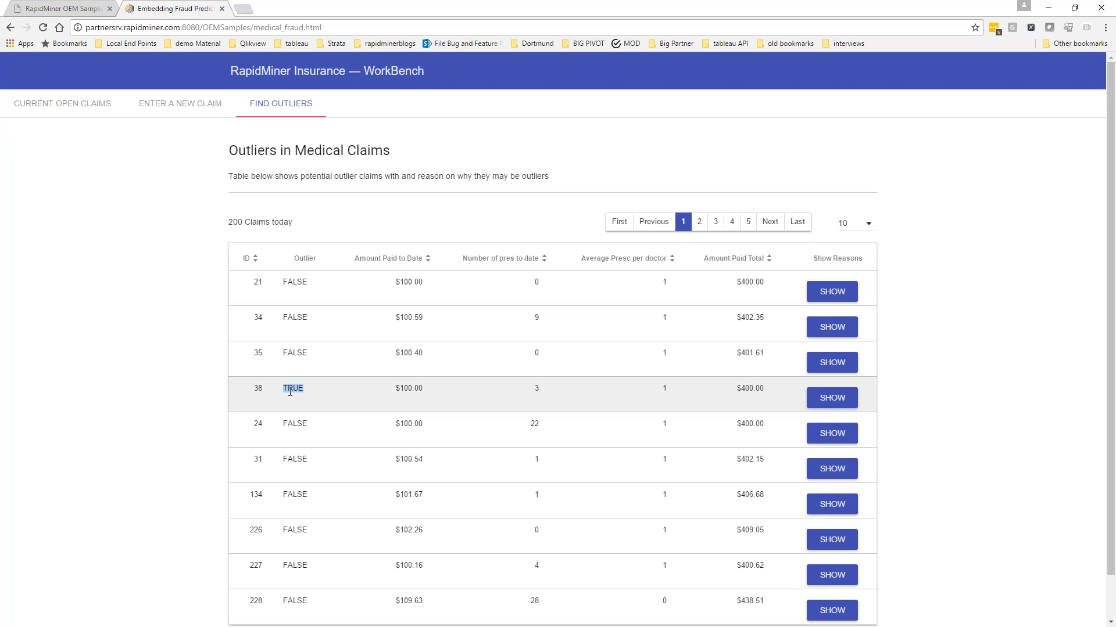
pyautogui.doubleClick(293, 418)
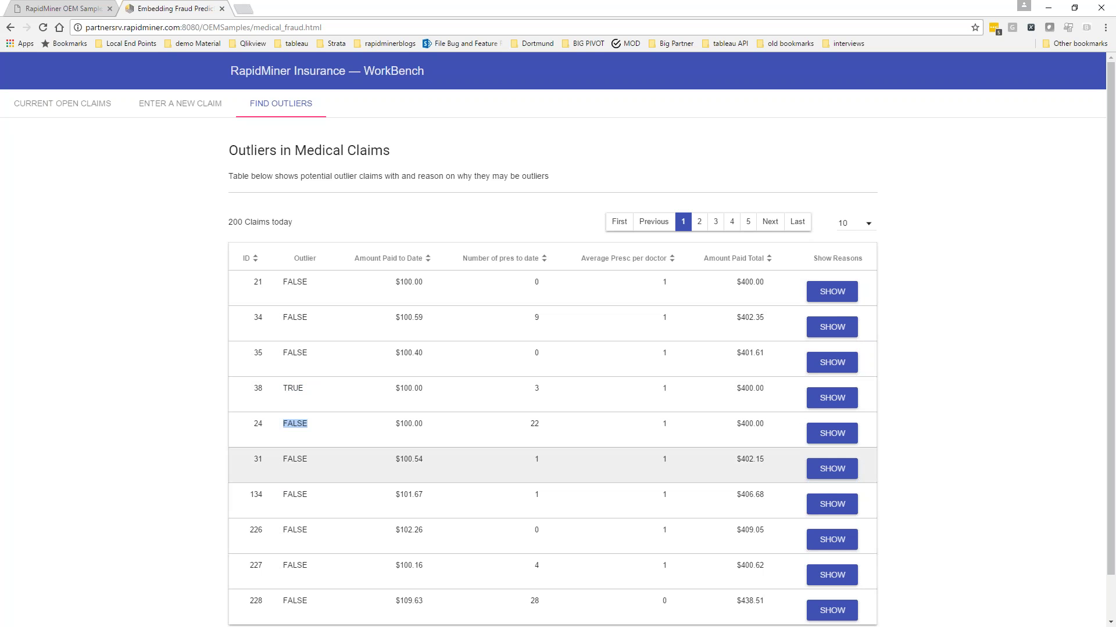
pyautogui.click(294, 456)
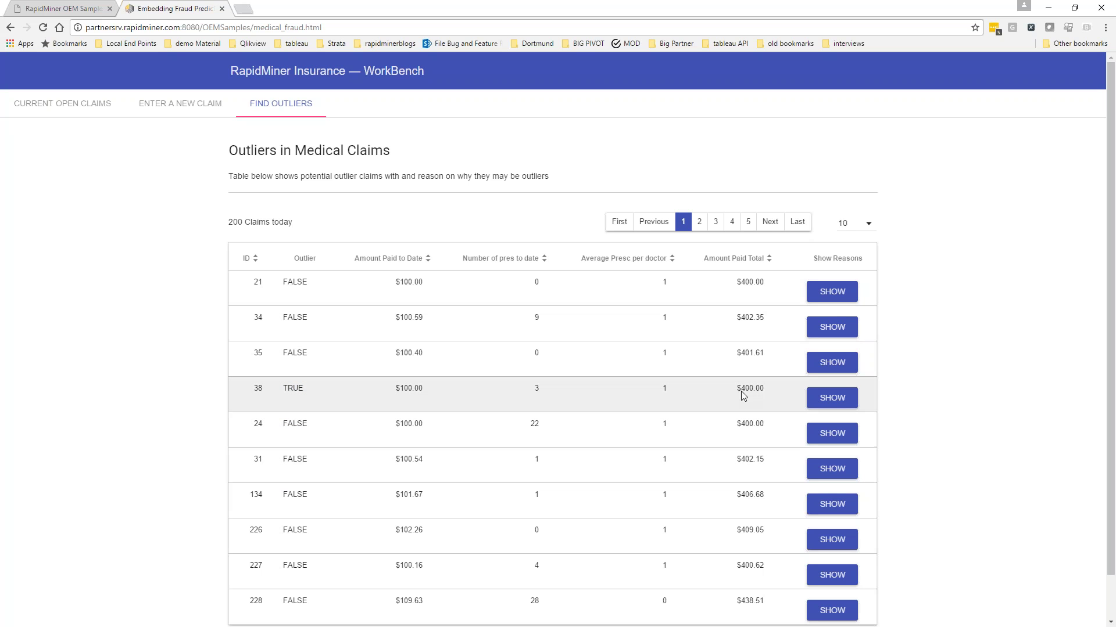
pyautogui.click(848, 397)
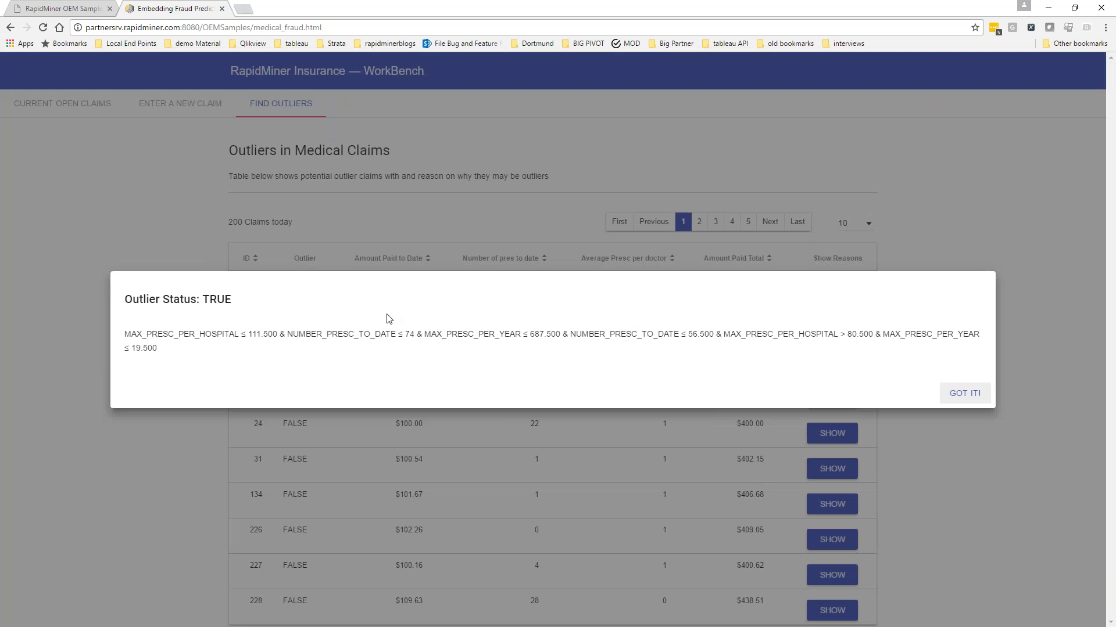
pyautogui.moveTo(123, 303); pyautogui.dragTo(232, 305)
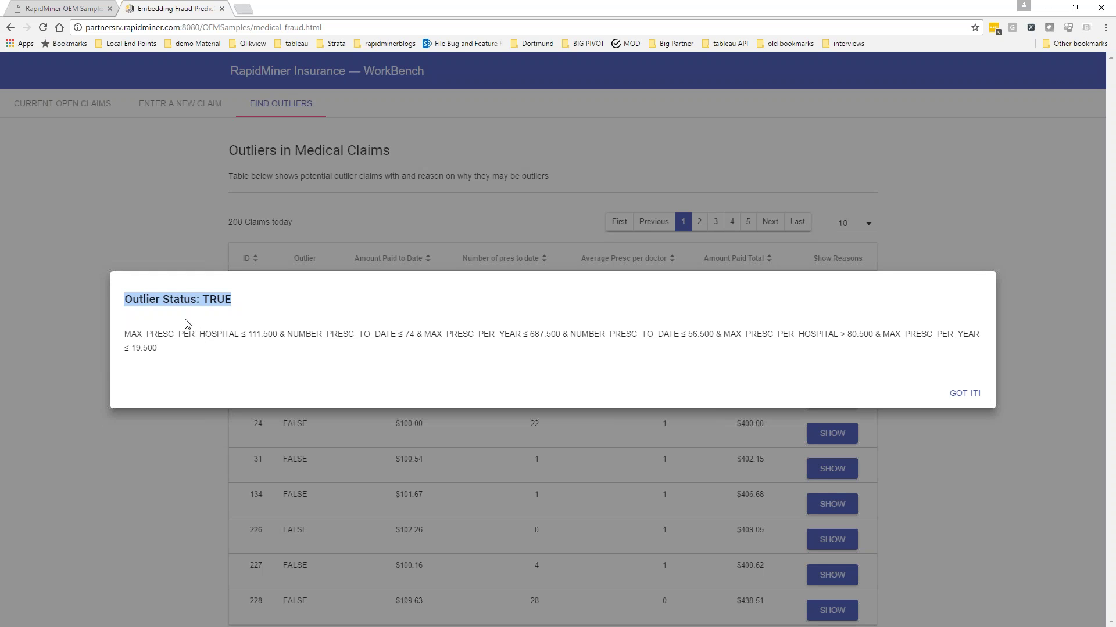
pyautogui.moveTo(179, 334); pyautogui.dragTo(280, 341)
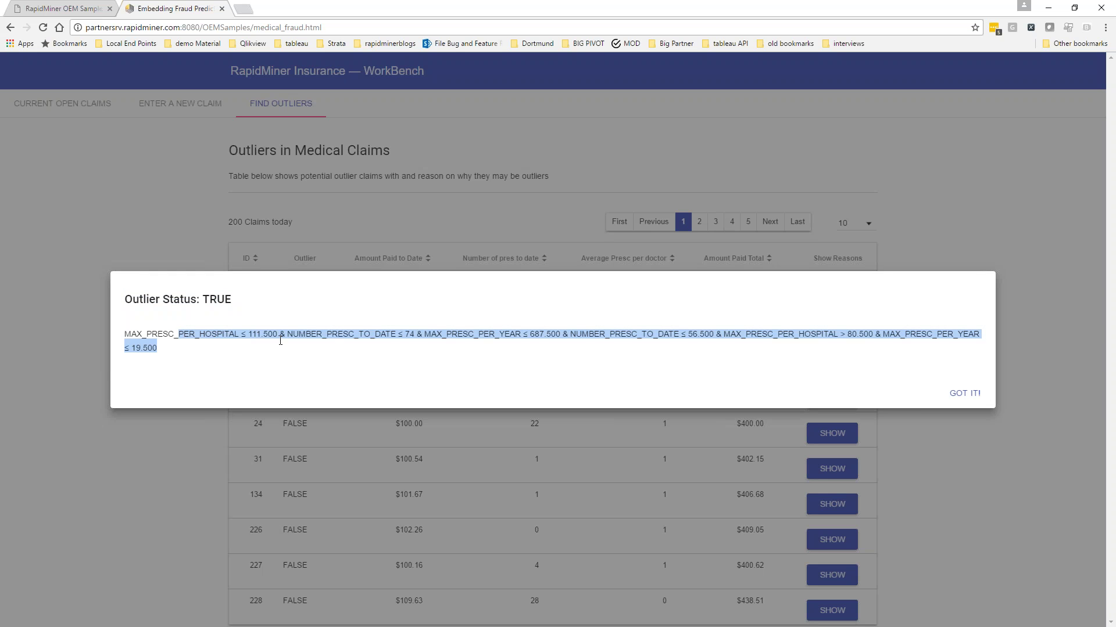
pyautogui.click(437, 349)
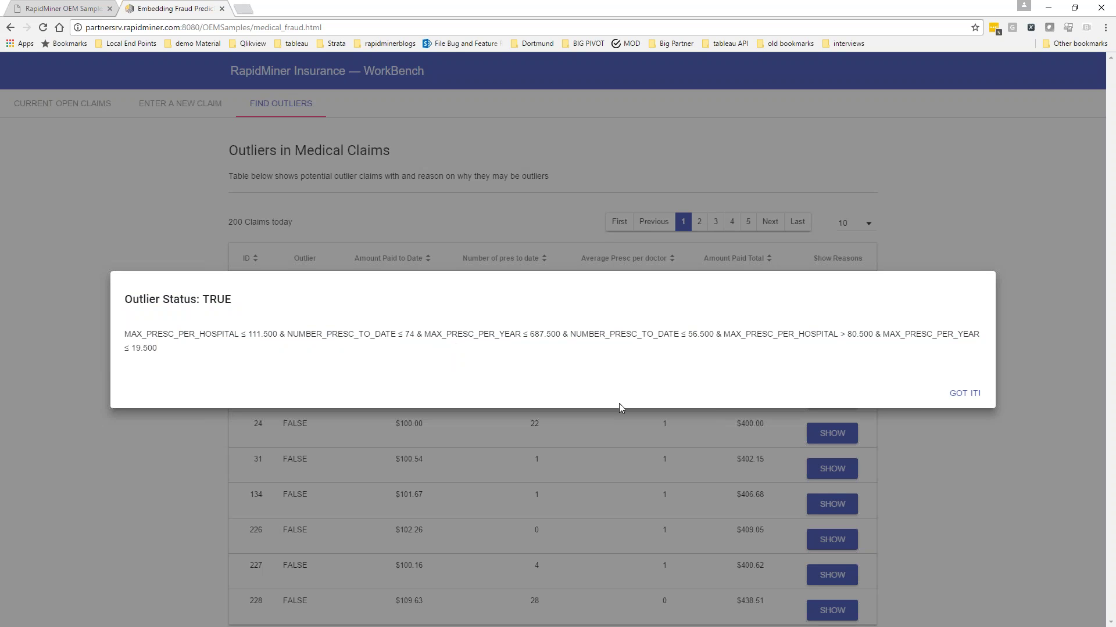
pyautogui.moveTo(730, 335); pyautogui.dragTo(868, 333)
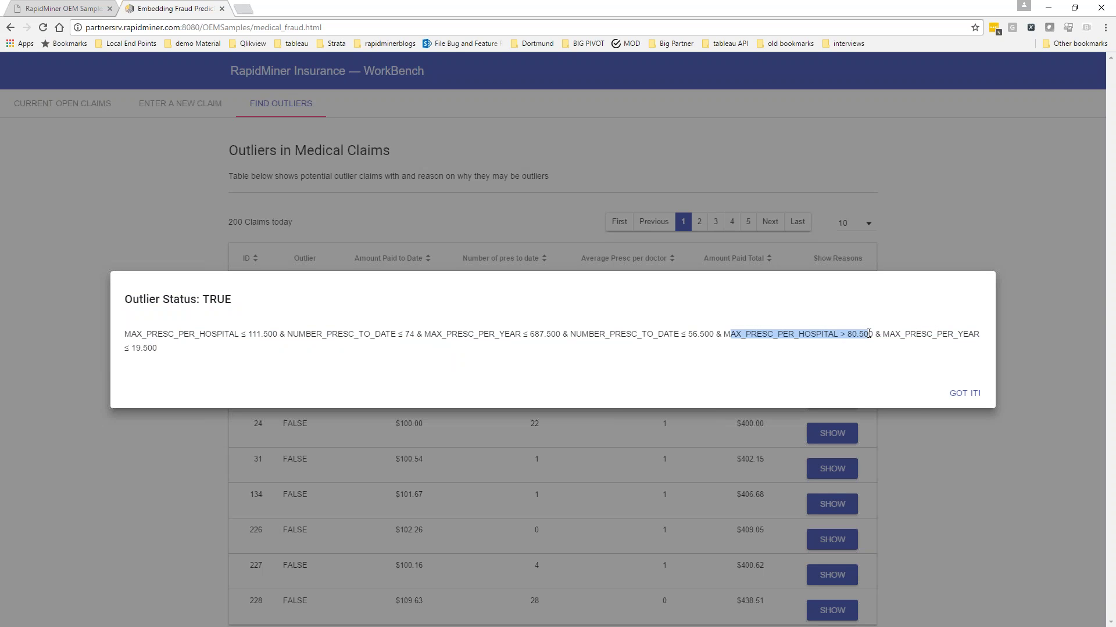
pyautogui.moveTo(429, 334); pyautogui.dragTo(577, 335)
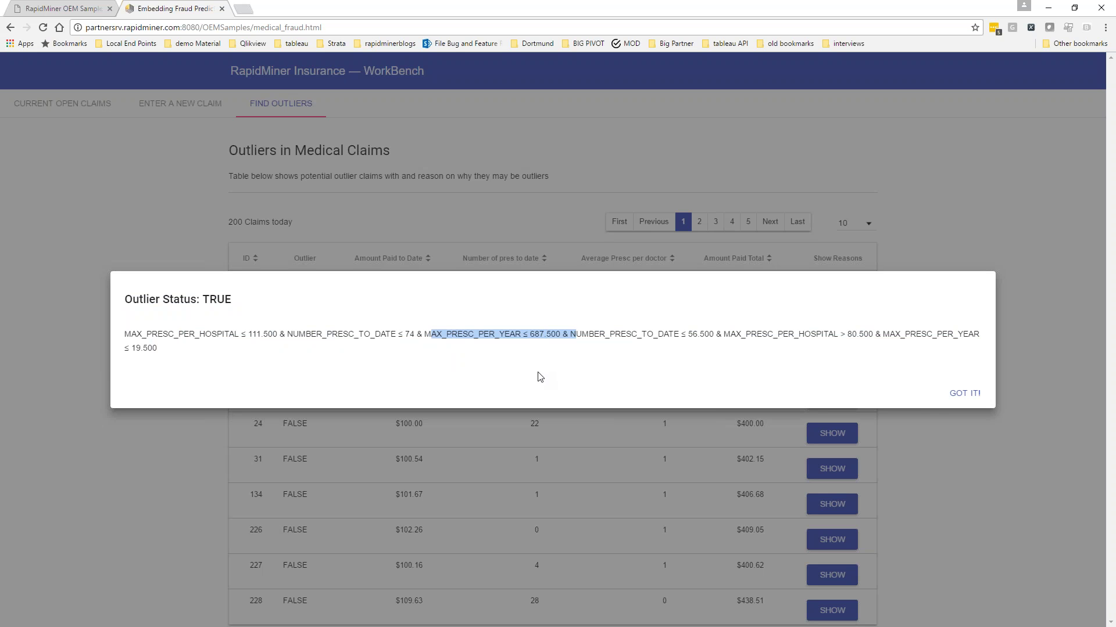
pyautogui.click(962, 394)
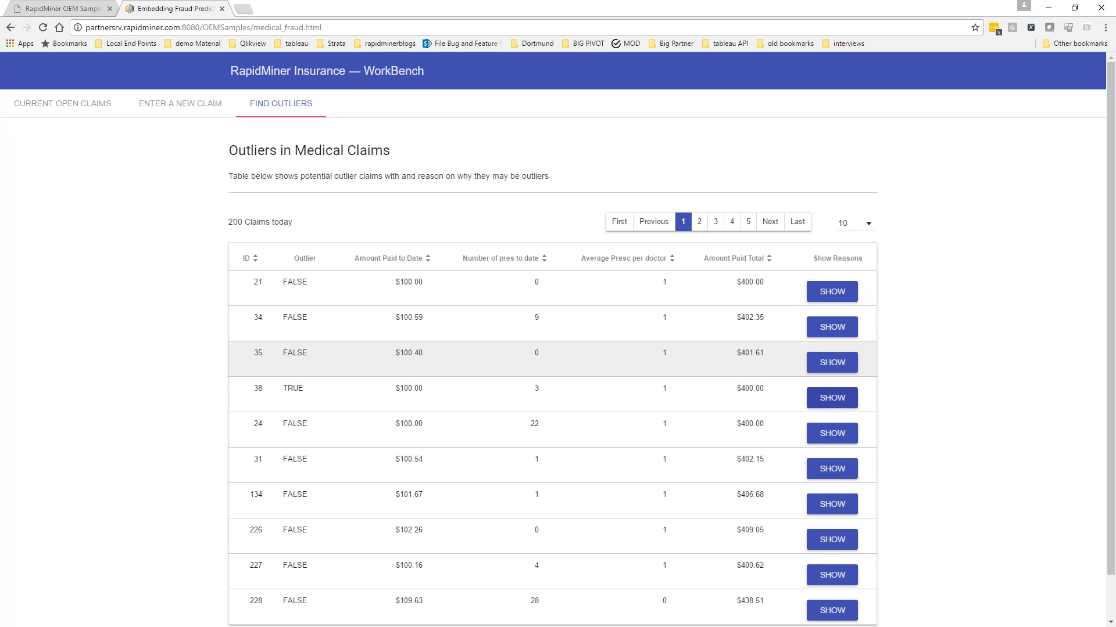
pyautogui.click(837, 398)
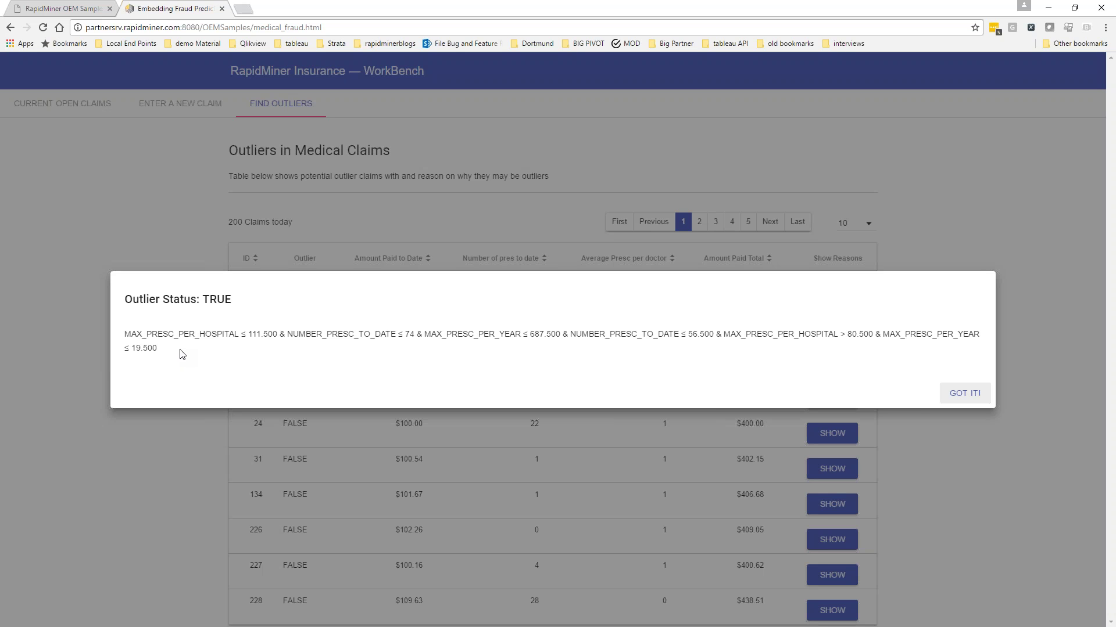
pyautogui.moveTo(142, 334); pyautogui.dragTo(316, 354)
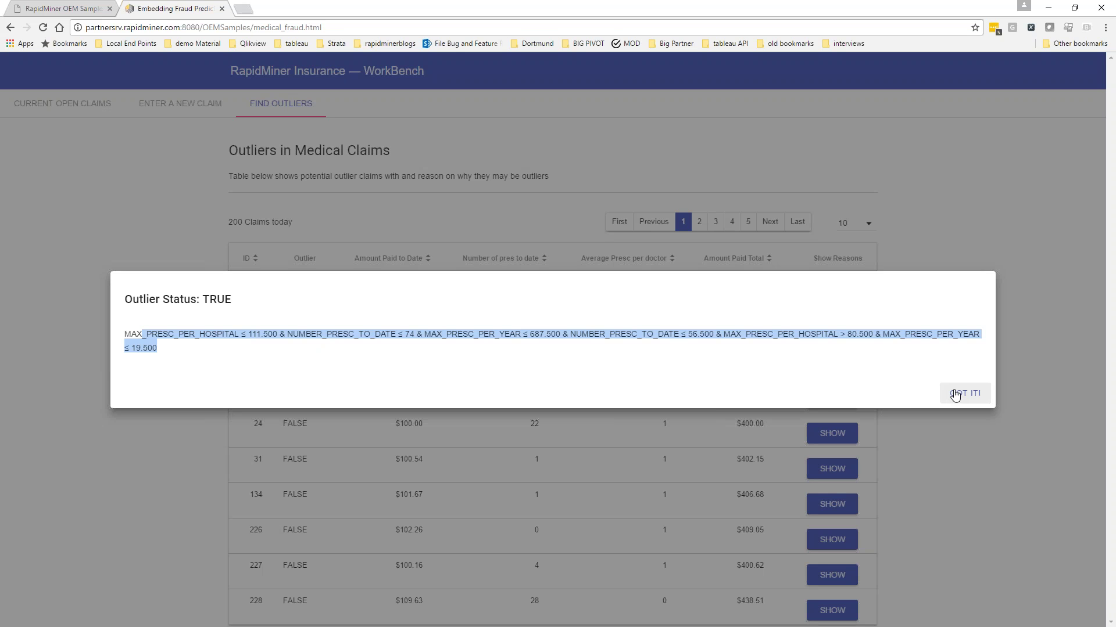
pyautogui.click(955, 395)
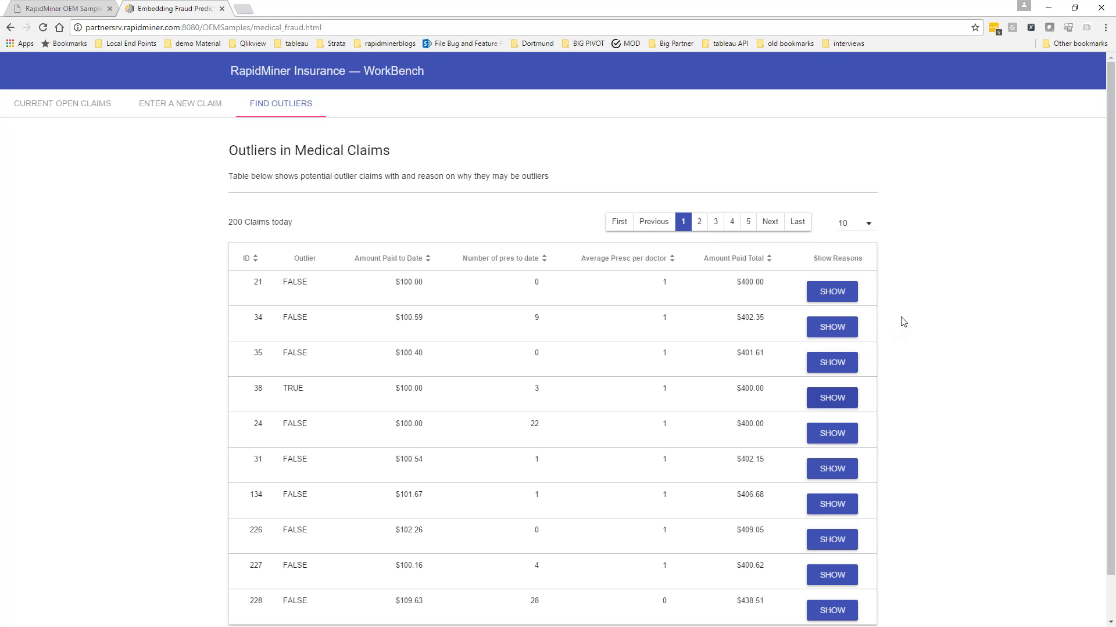
pyautogui.click(81, 13)
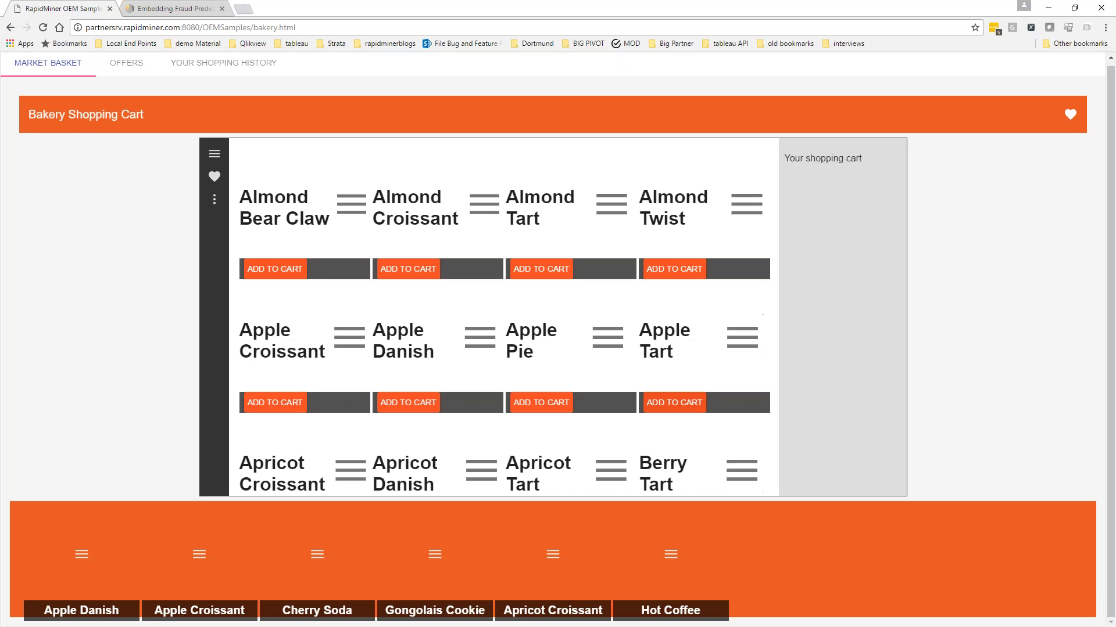
pyautogui.click(287, 273)
pyautogui.click(188, 13)
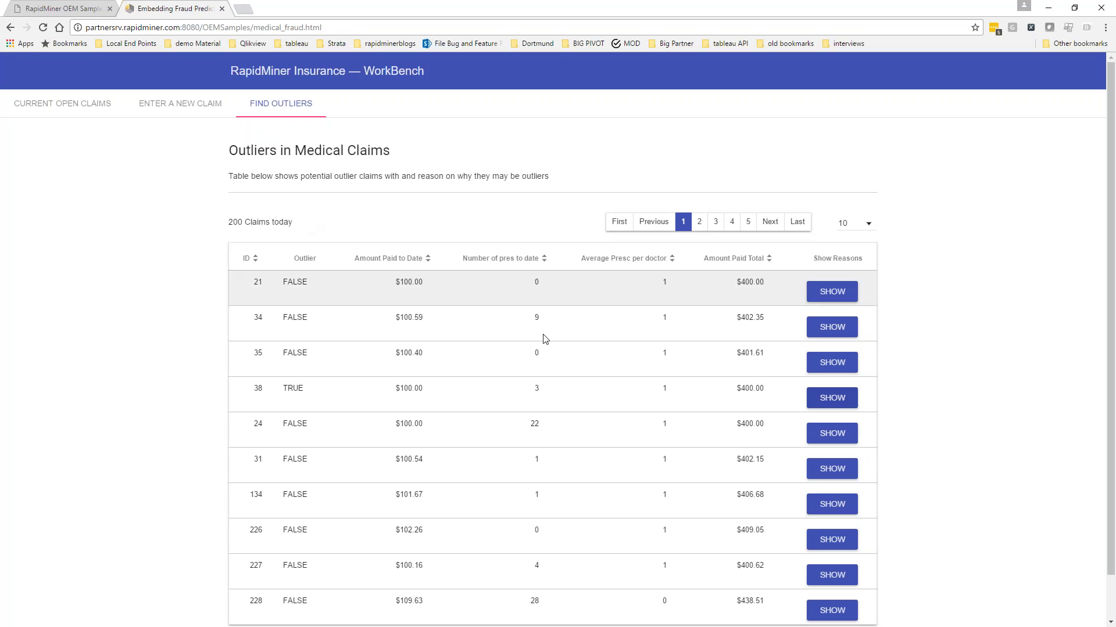
pyautogui.doubleClick(303, 315)
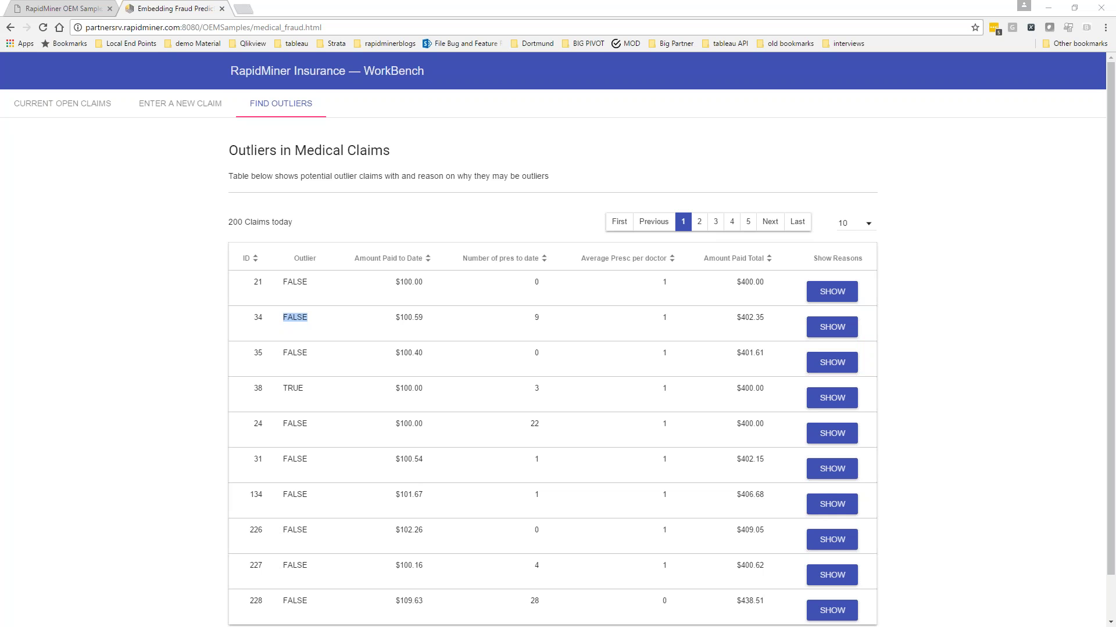
pyautogui.hotkey('alt', 'Tab')
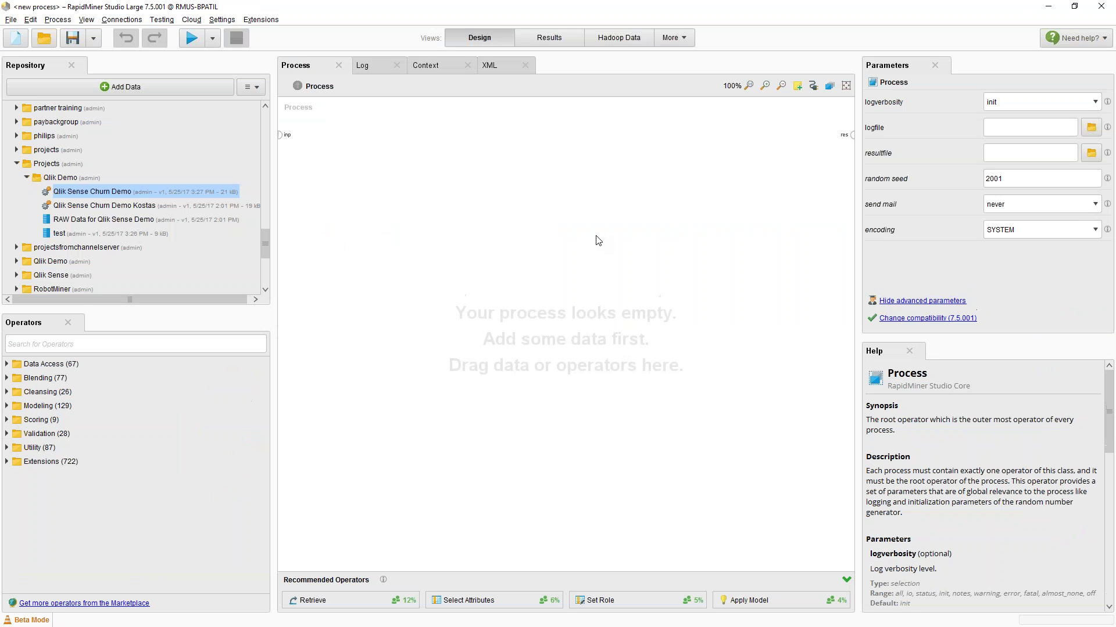
# Collapse localserver and expand Partner Server > OEMSamples > Medical Fraud in the repository tree
pyautogui.scroll(8, 35, 205)
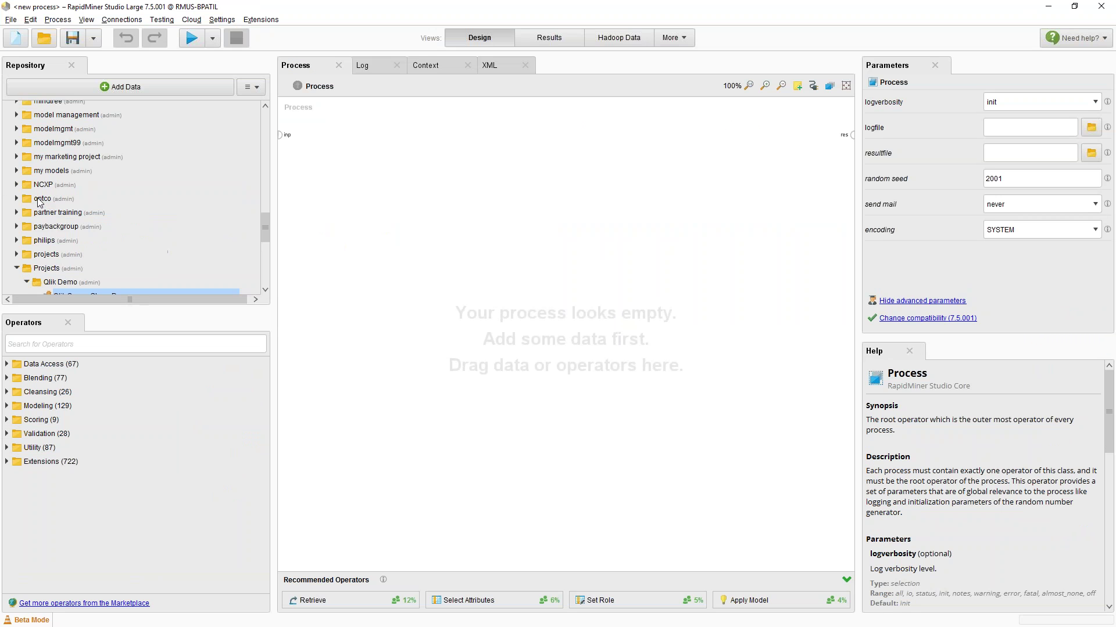
pyautogui.moveTo(46, 314); pyautogui.dragTo(47, 439)
pyautogui.scroll(12, 38, 334)
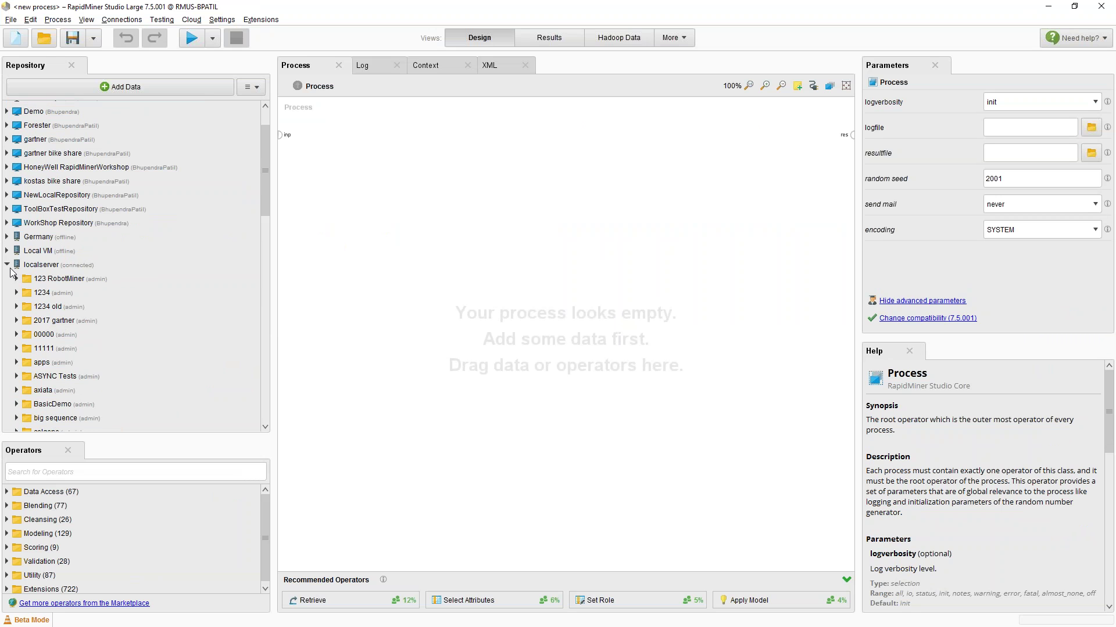
pyautogui.click(7, 266)
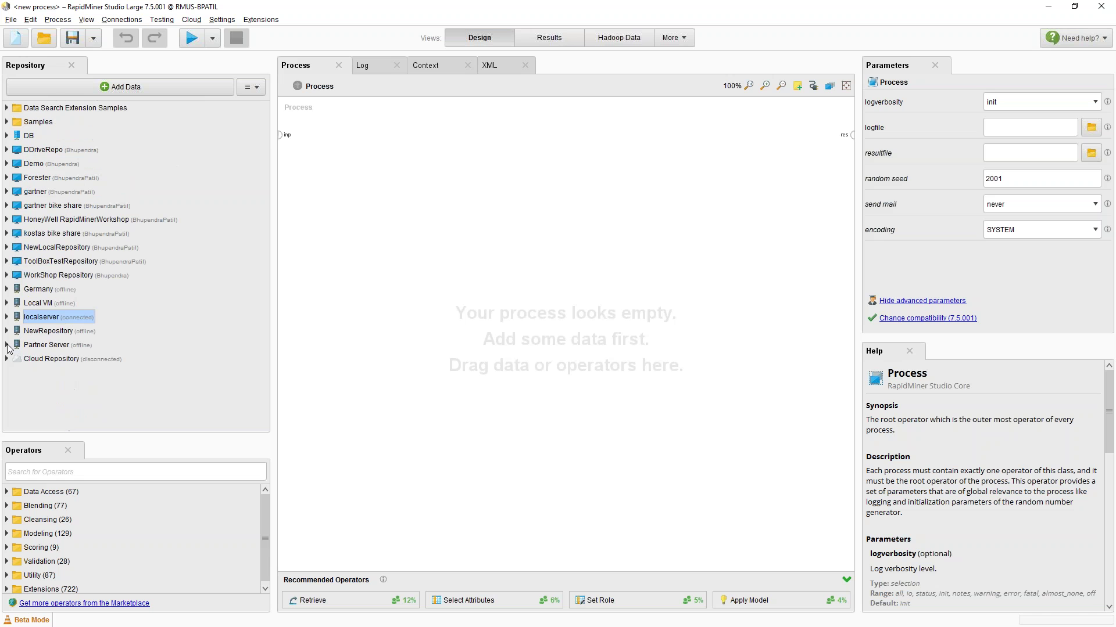
pyautogui.click(7, 346)
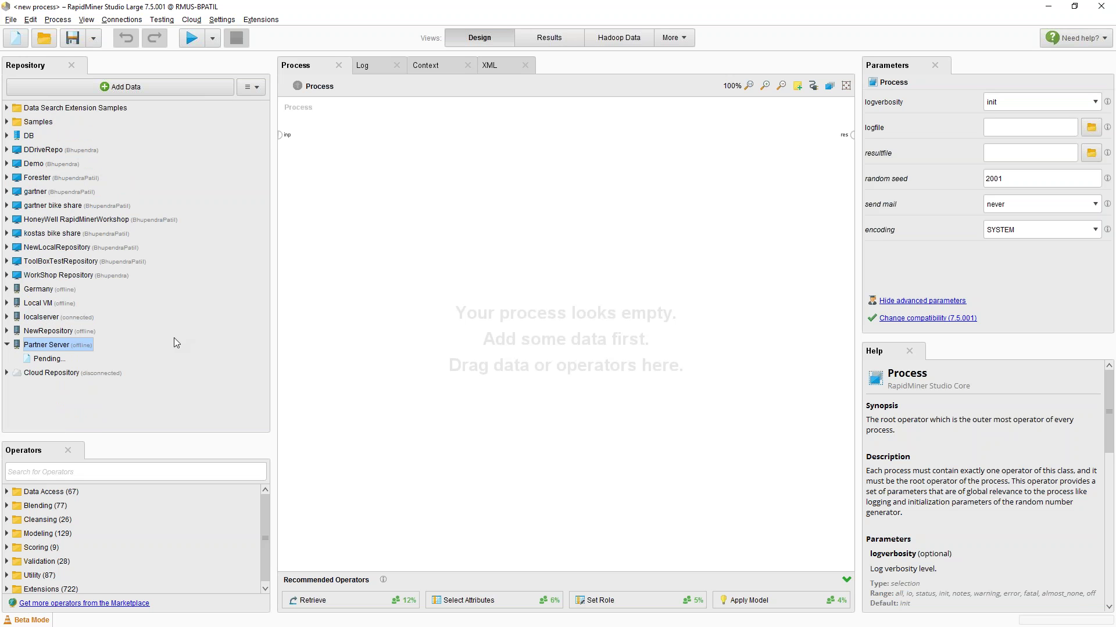
pyautogui.scroll(-2, 164, 354)
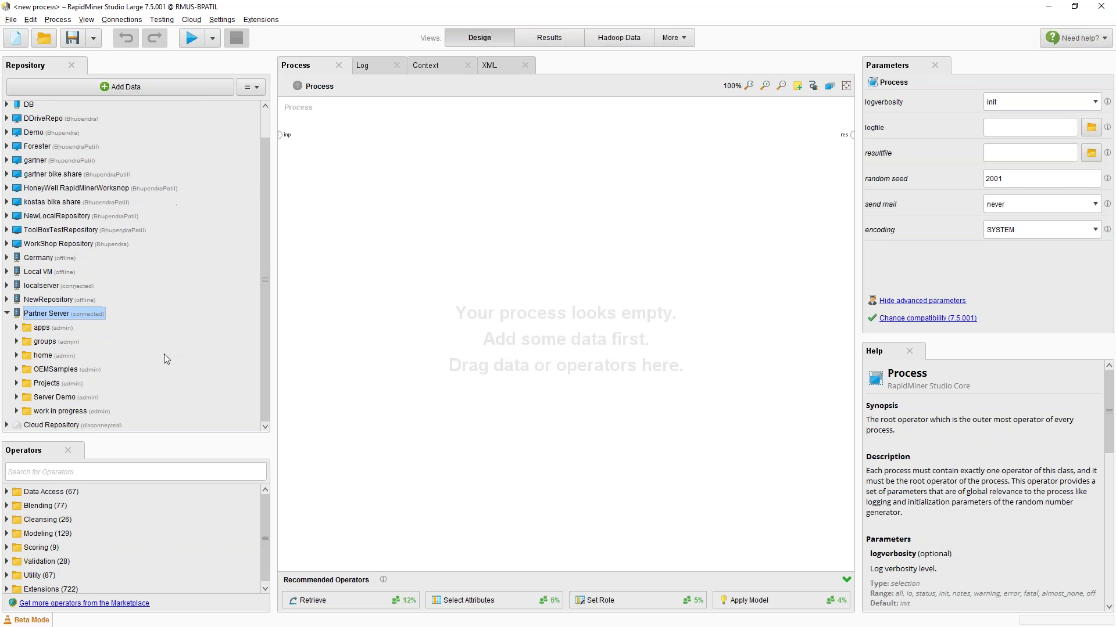
pyautogui.click(17, 370)
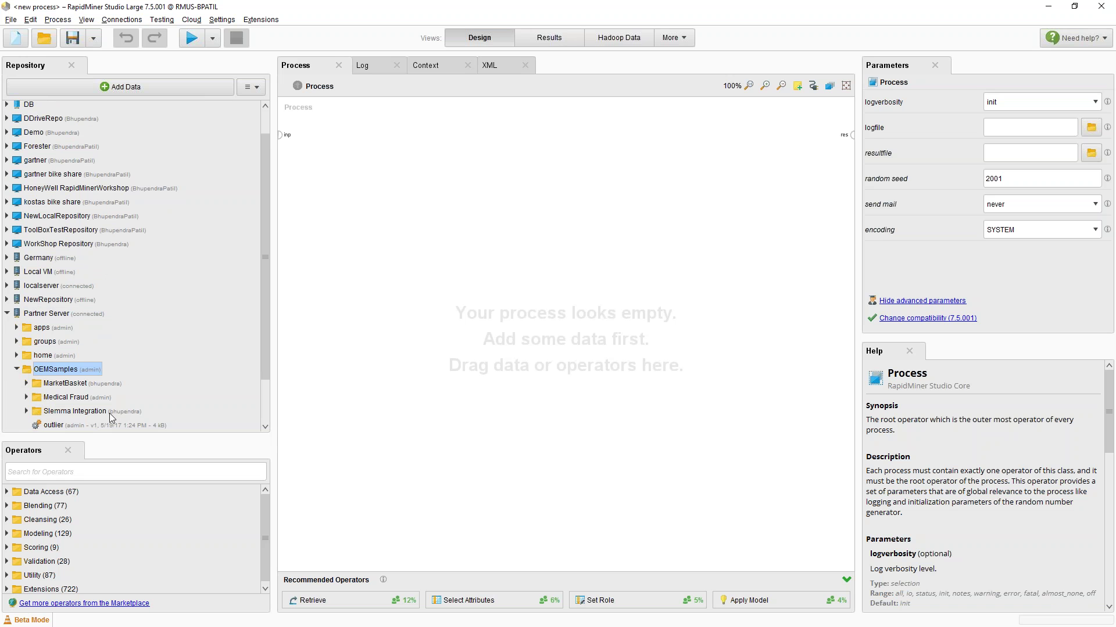
pyautogui.scroll(-2, 124, 407)
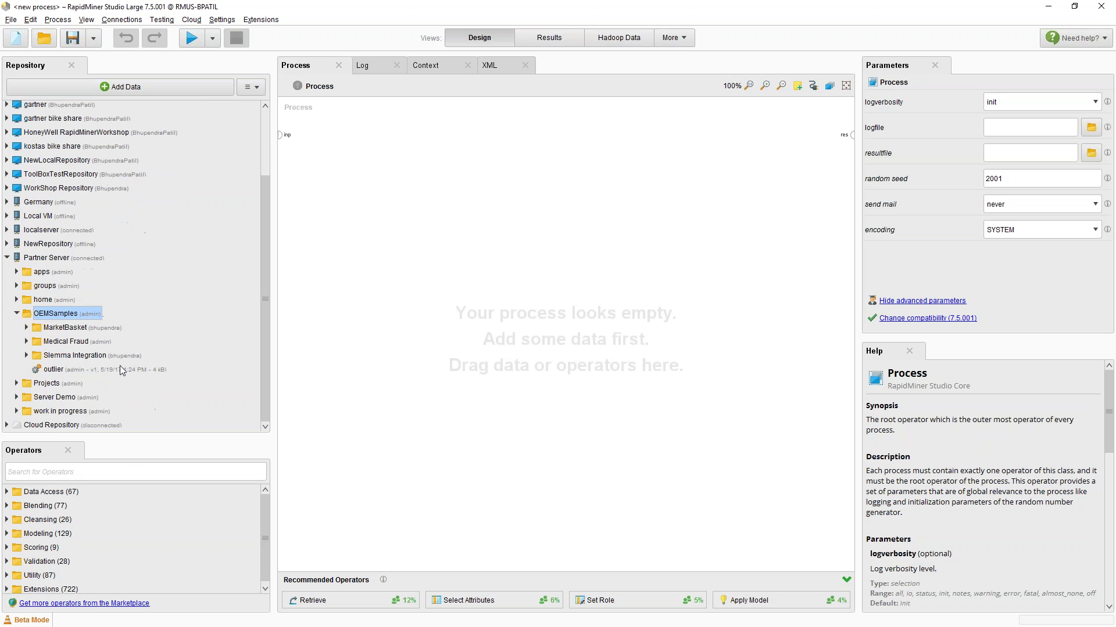
pyautogui.doubleClick(31, 343)
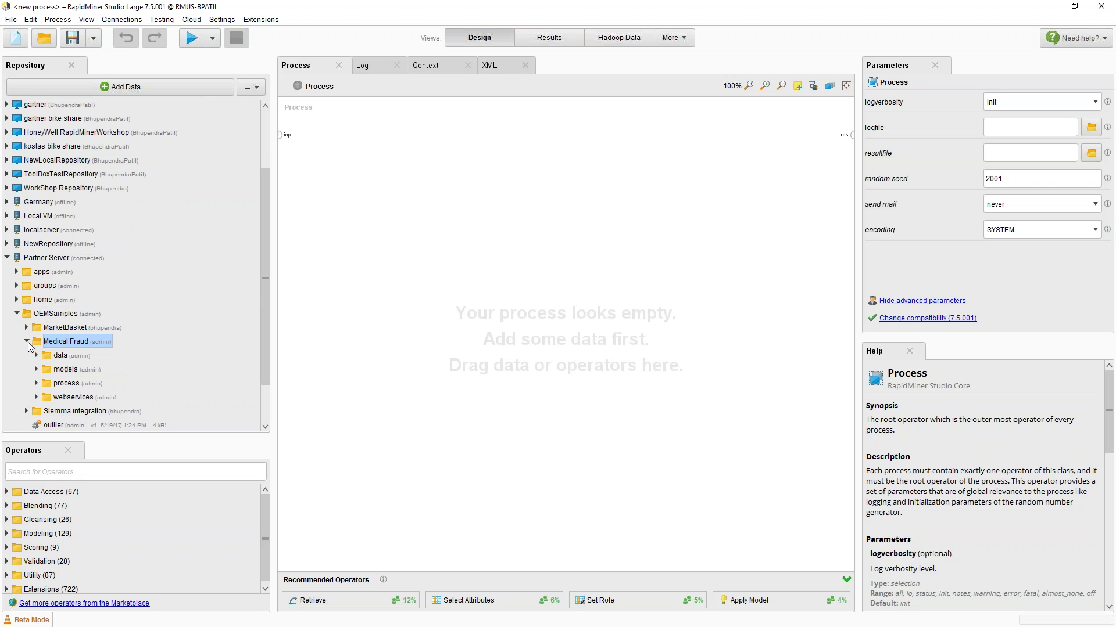
pyautogui.hotkey('alt', 'Tab')
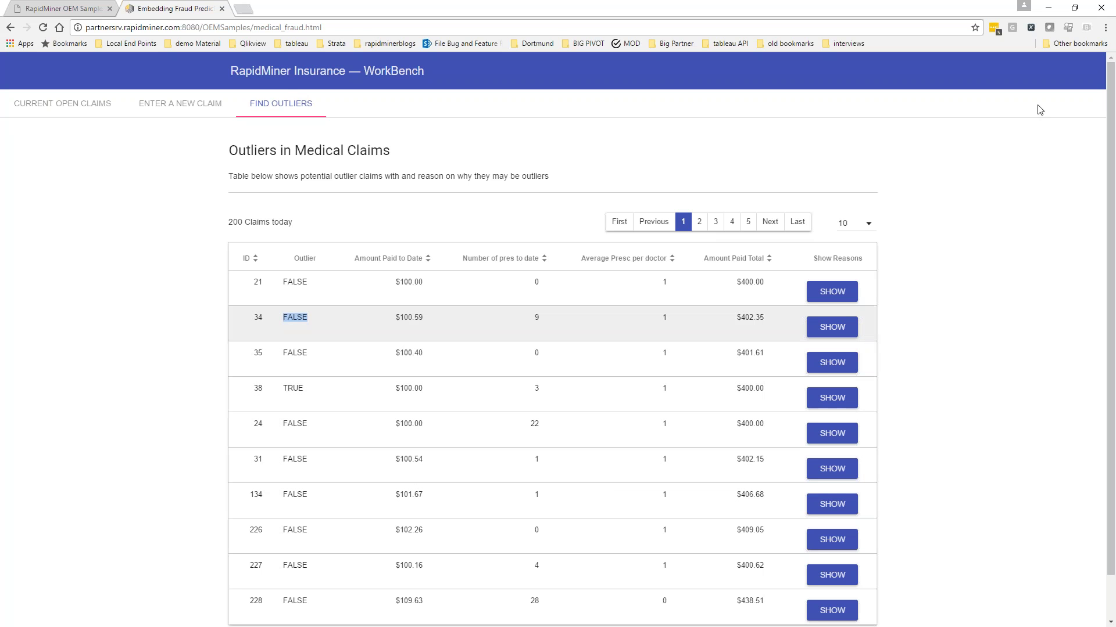
pyautogui.click(1050, 13)
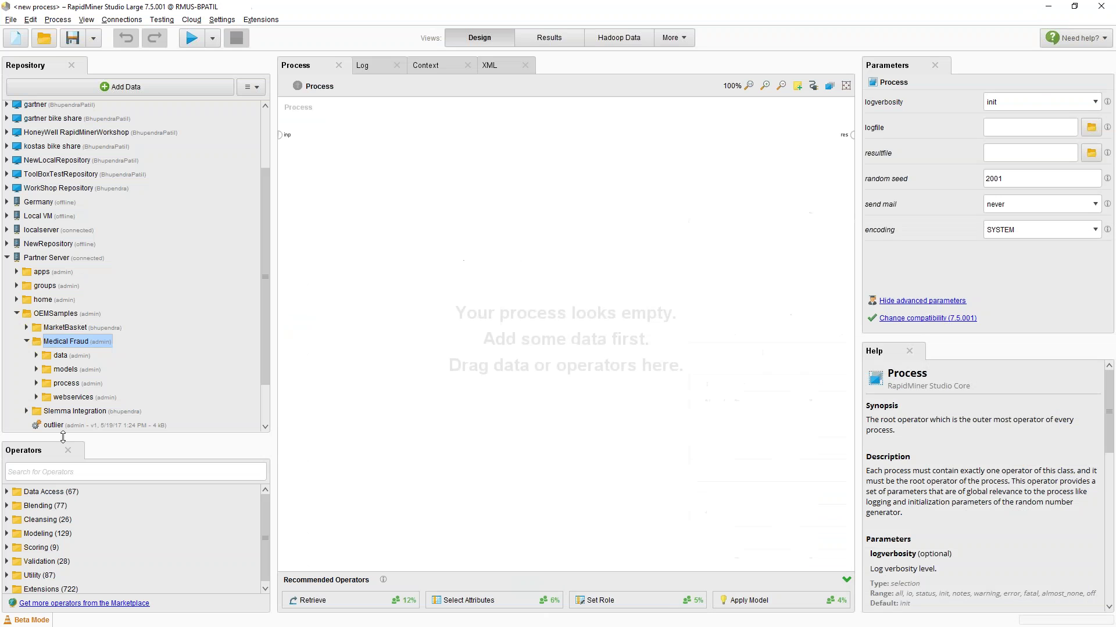
# Filter operators with 'read data' and view the Read Database operator's description
pyautogui.moveTo(58, 438); pyautogui.dragTo(58, 389)
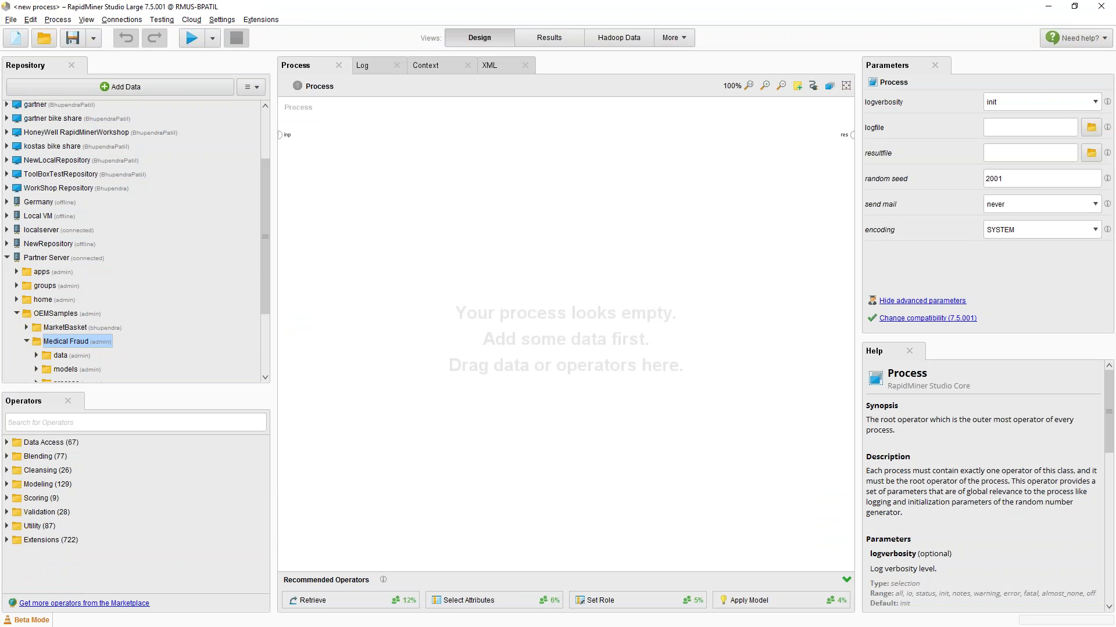
pyautogui.scroll(-2, 132, 353)
pyautogui.write('read')
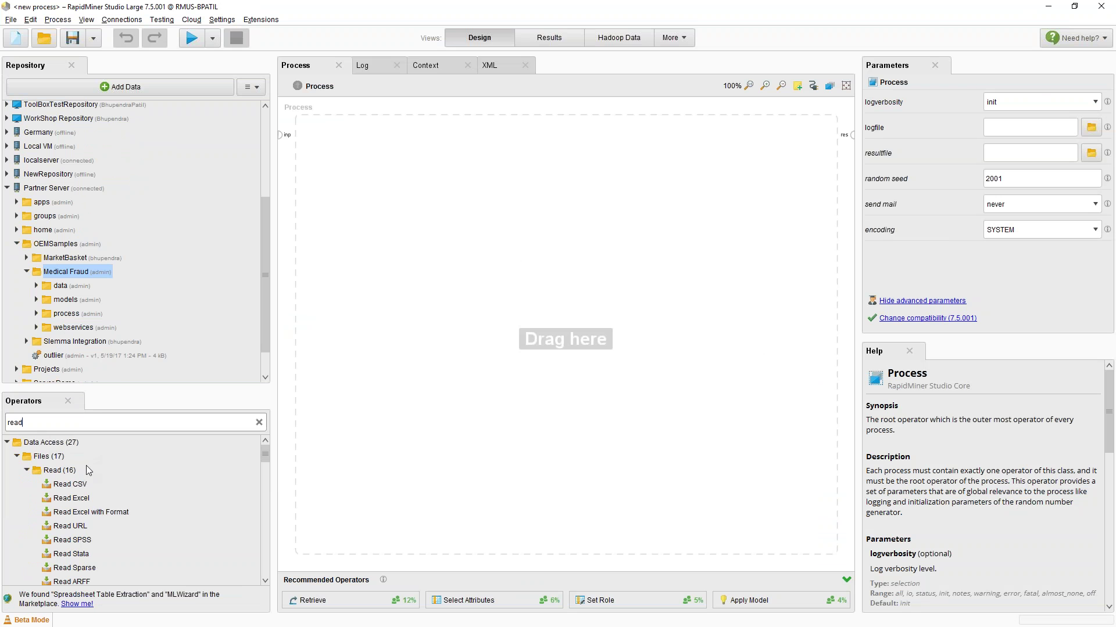
pyautogui.scroll(-3, 81, 477)
pyautogui.scroll(-5, 81, 479)
pyautogui.scroll(3, 108, 523)
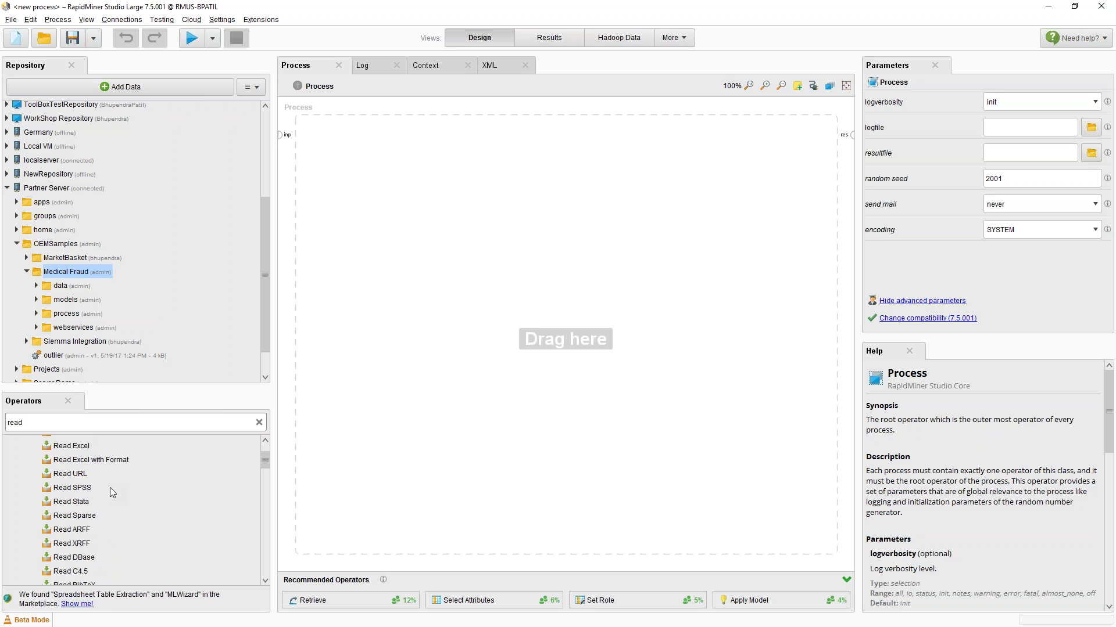
pyautogui.scroll(1, 110, 486)
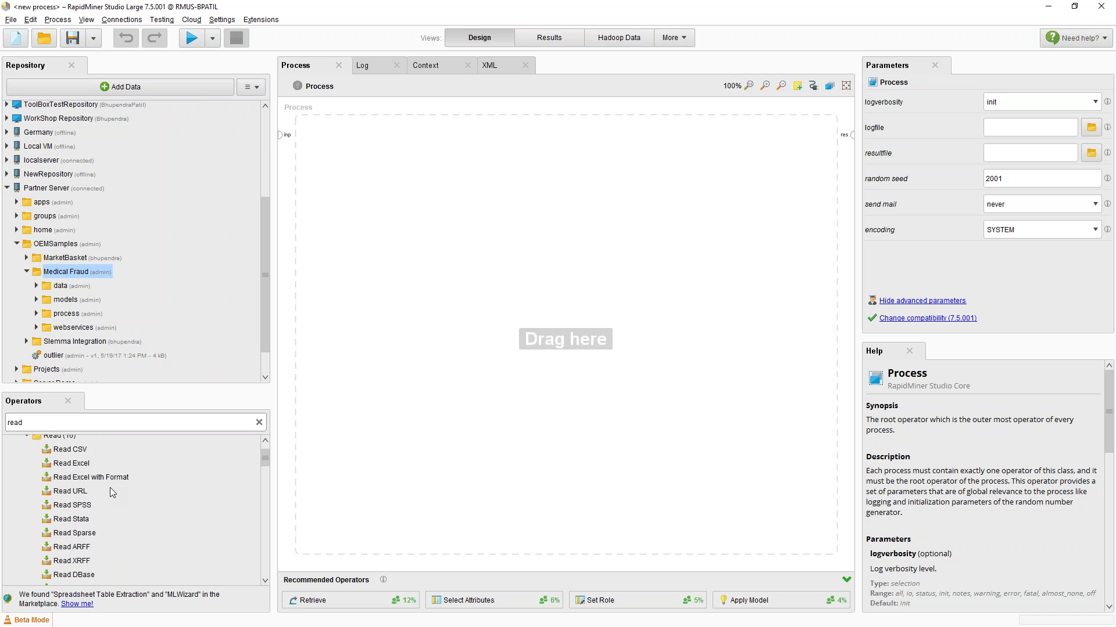
pyautogui.scroll(3, 110, 487)
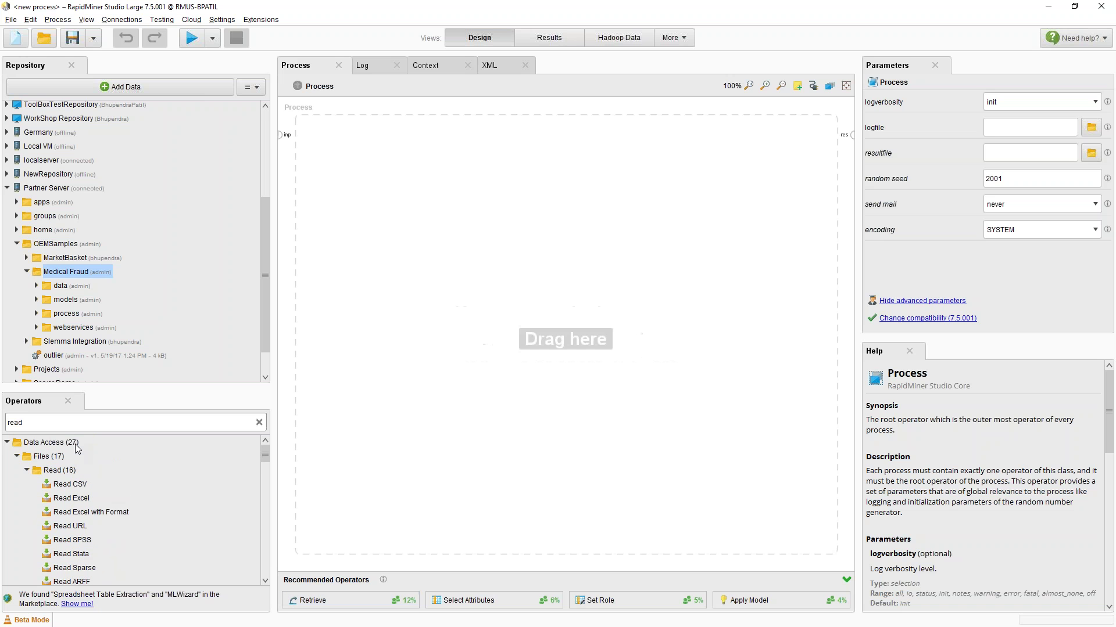
pyautogui.write('data')
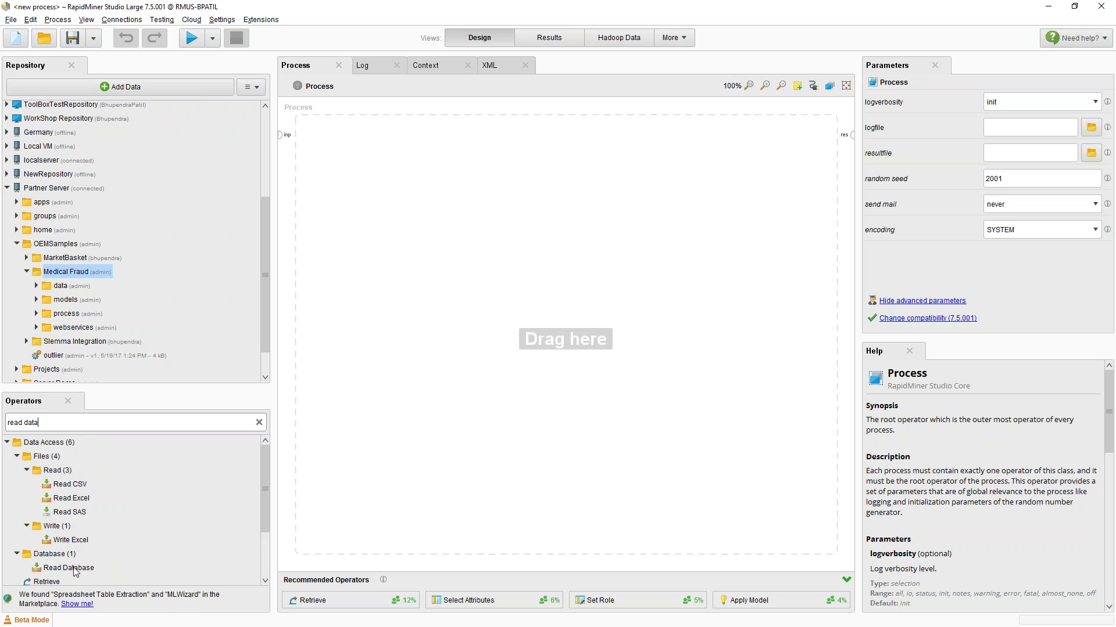
pyautogui.click(75, 569)
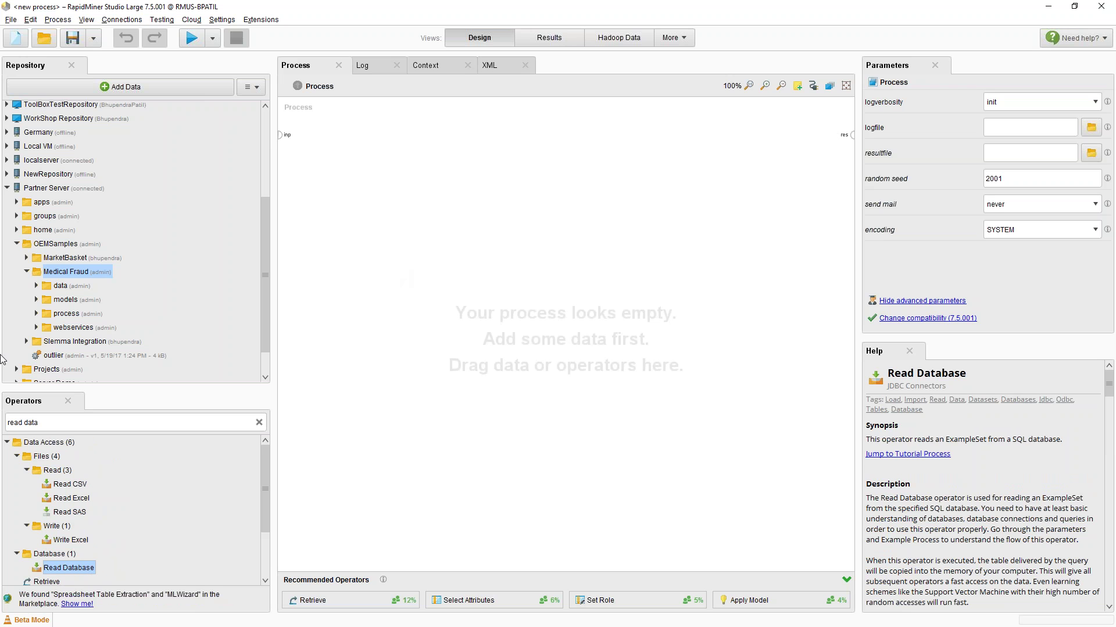
pyautogui.click(36, 286)
# Retrieve the Medical Fraud Training Data, wire it to the result, and run to see 200 examples
pyautogui.moveTo(76, 302); pyautogui.dragTo(347, 195)
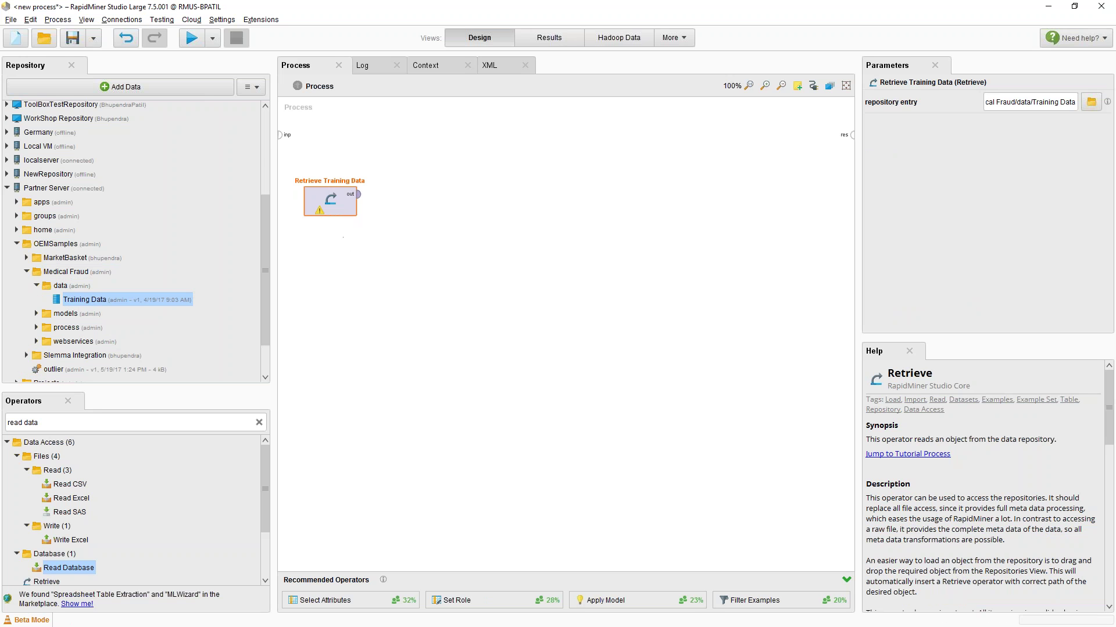
pyautogui.moveTo(359, 194); pyautogui.dragTo(852, 134)
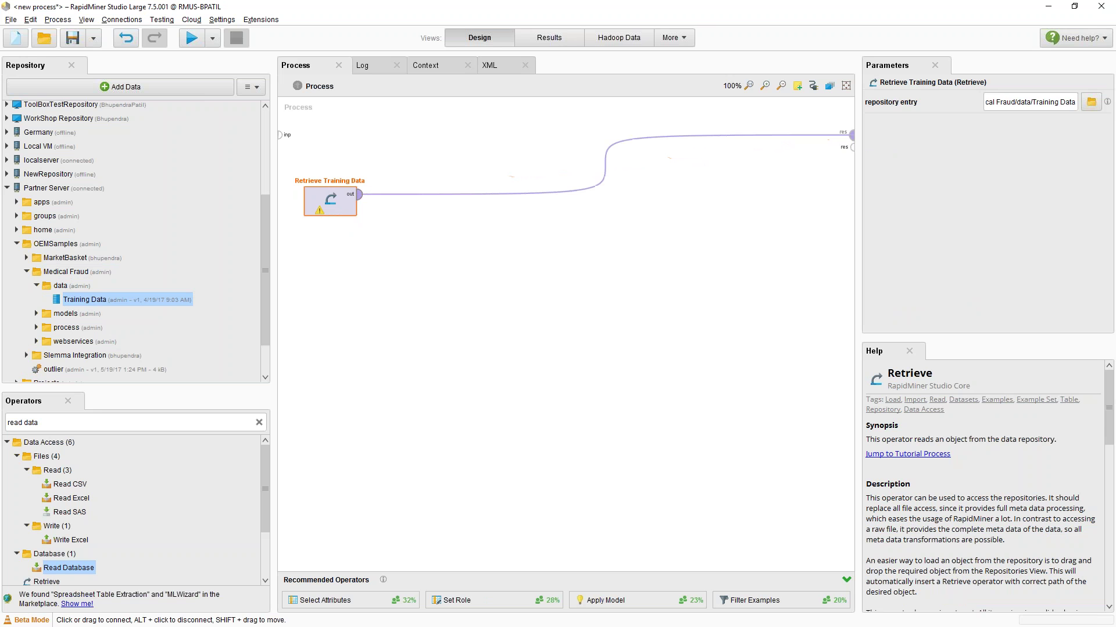
pyautogui.click(191, 39)
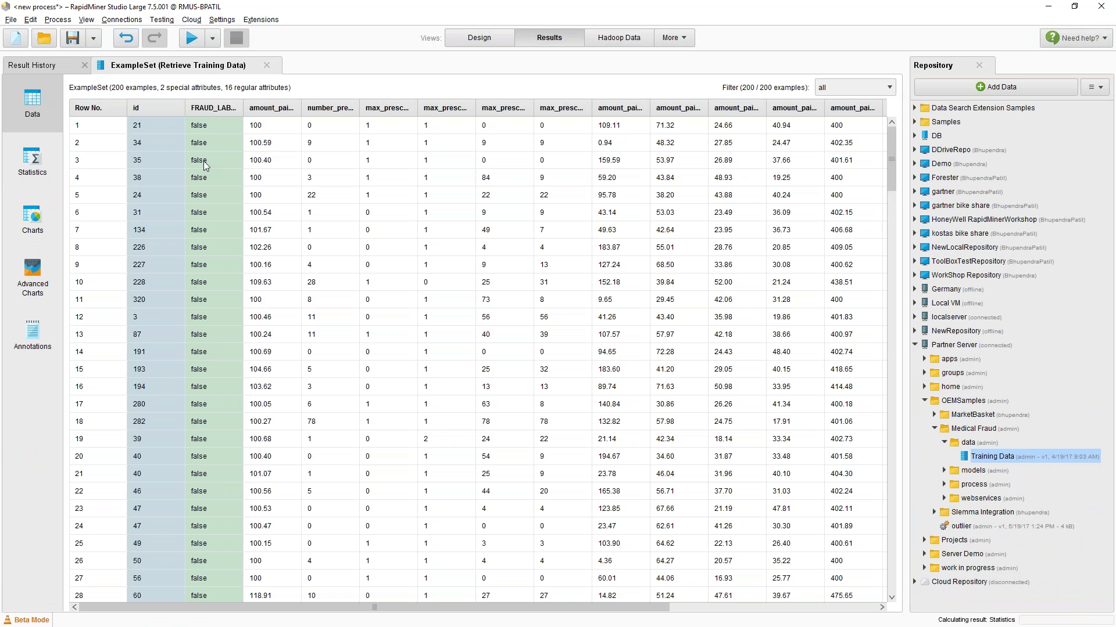
pyautogui.moveTo(256, 125); pyautogui.dragTo(784, 391)
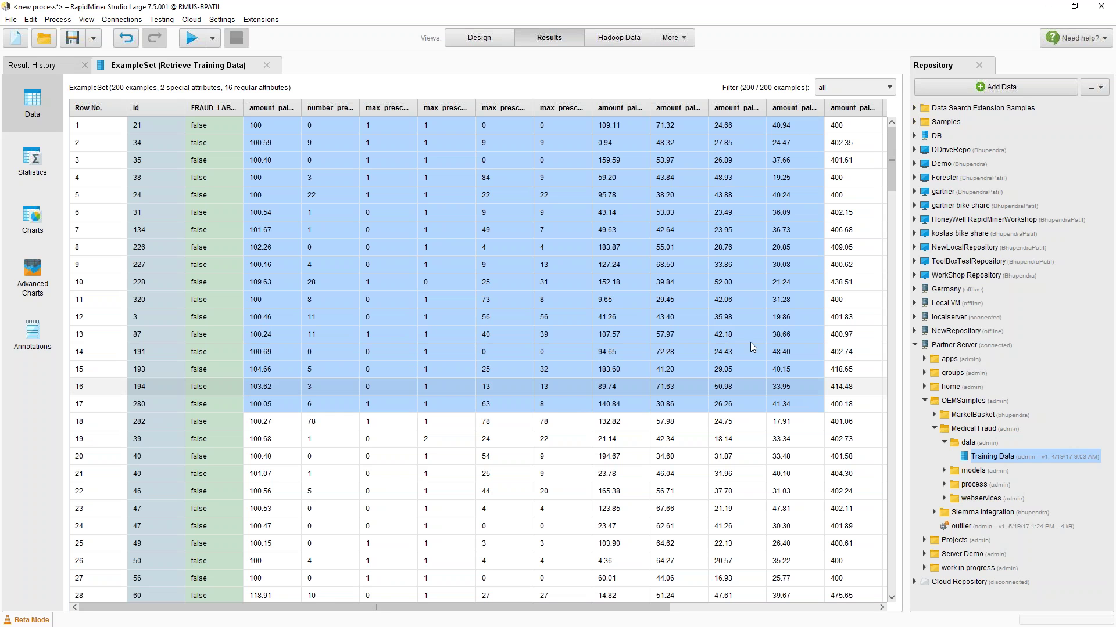
pyautogui.click(487, 39)
pyautogui.click(124, 430)
# Insert Detect Outlier (Distances) after the Training Data retrieval and run the process
pyautogui.write('outlier')
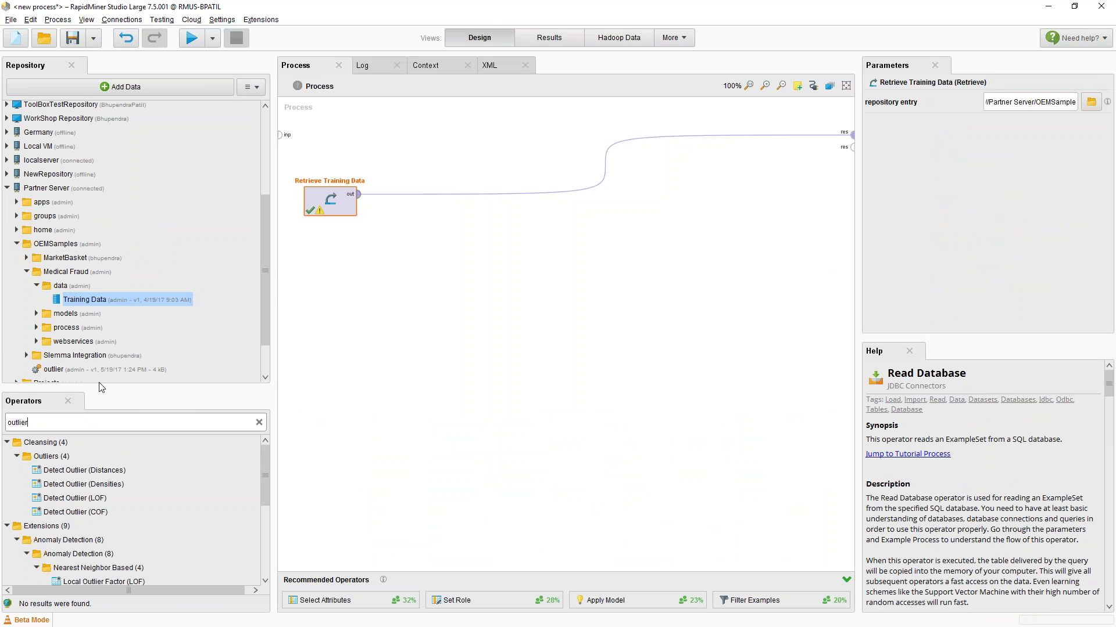
pyautogui.moveTo(99, 388); pyautogui.dragTo(101, 276)
pyautogui.scroll(-3, 73, 523)
pyautogui.scroll(3, 93, 462)
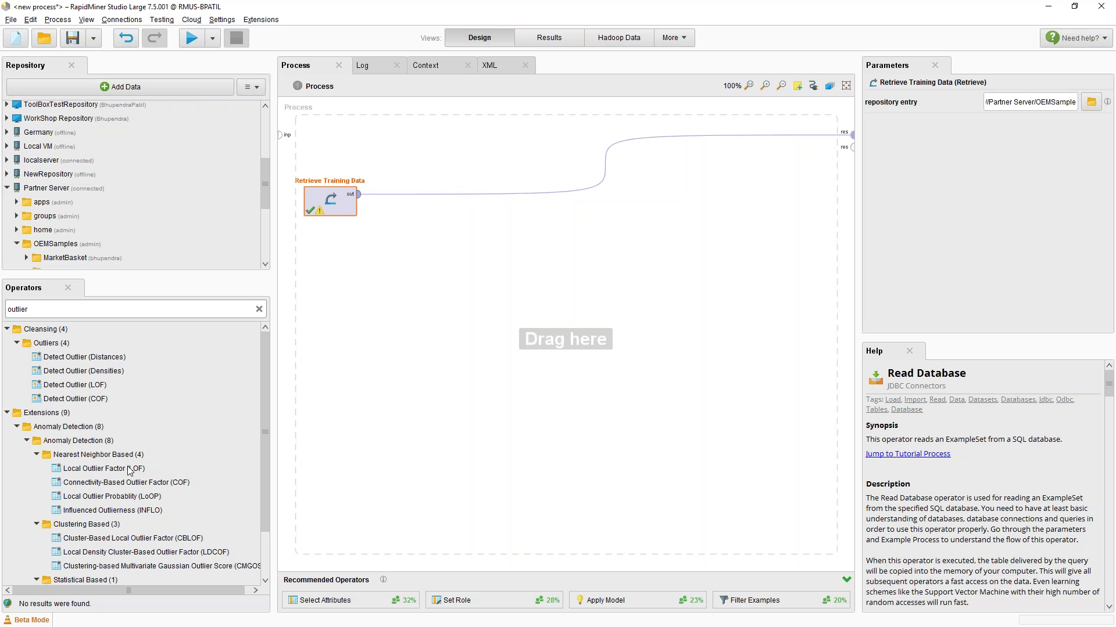
pyautogui.moveTo(80, 360); pyautogui.dragTo(425, 196)
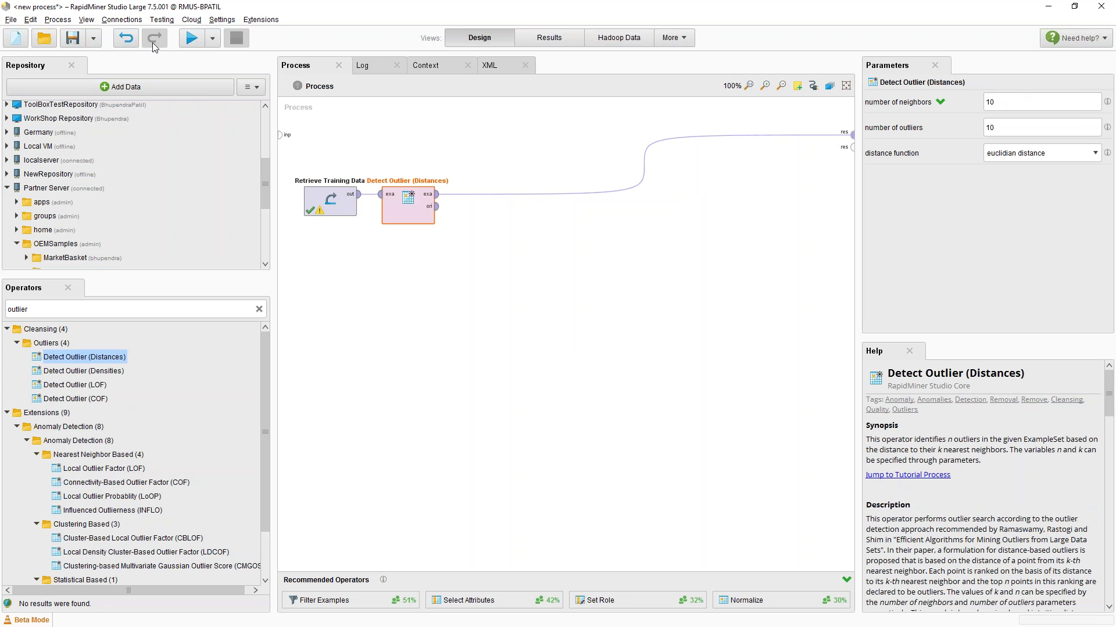
pyautogui.click(191, 38)
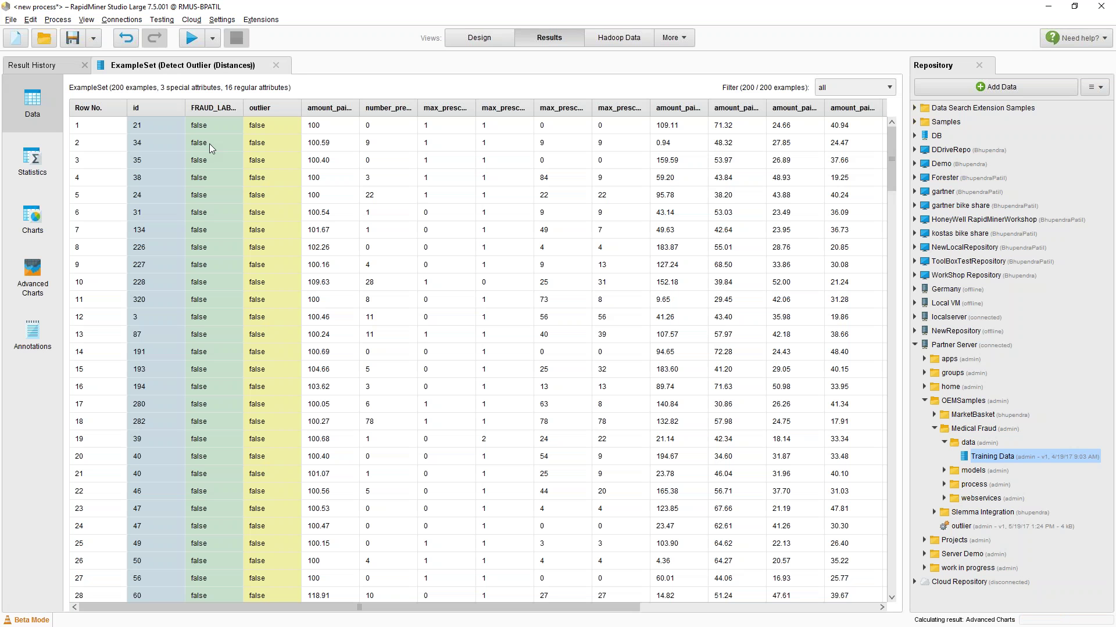
# Sort the first run's results so the outlier rows appear first
pyautogui.click(273, 108)
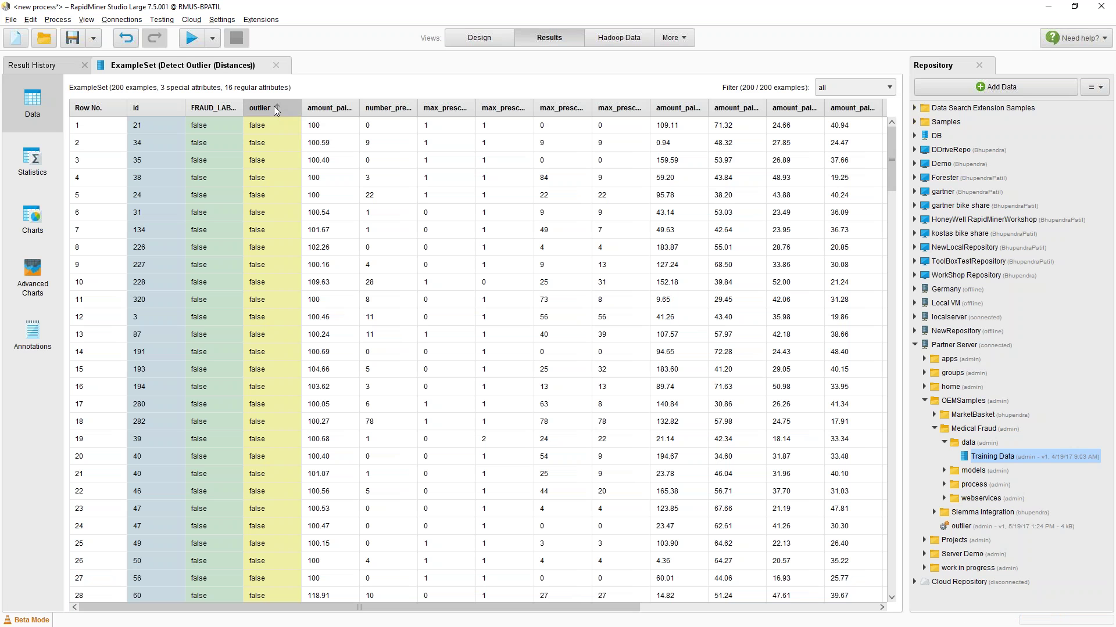
pyautogui.click(271, 109)
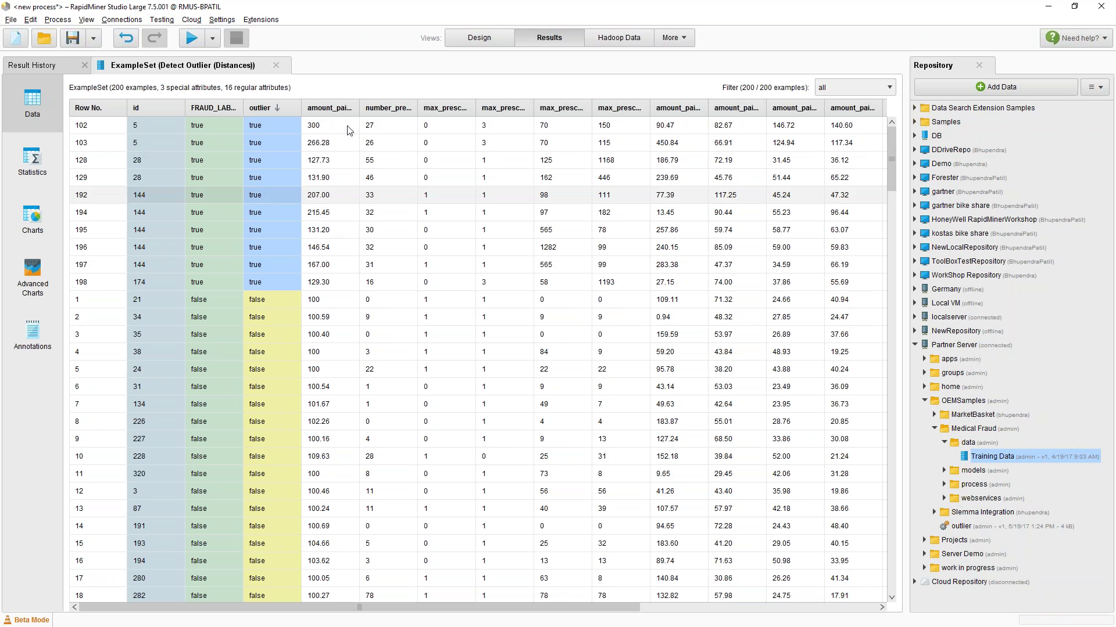
pyautogui.click(474, 38)
# Set number of outliers to 20, rerun, and sort the flagged outliers to the top
pyautogui.doubleClick(1026, 129)
pyautogui.write('20')
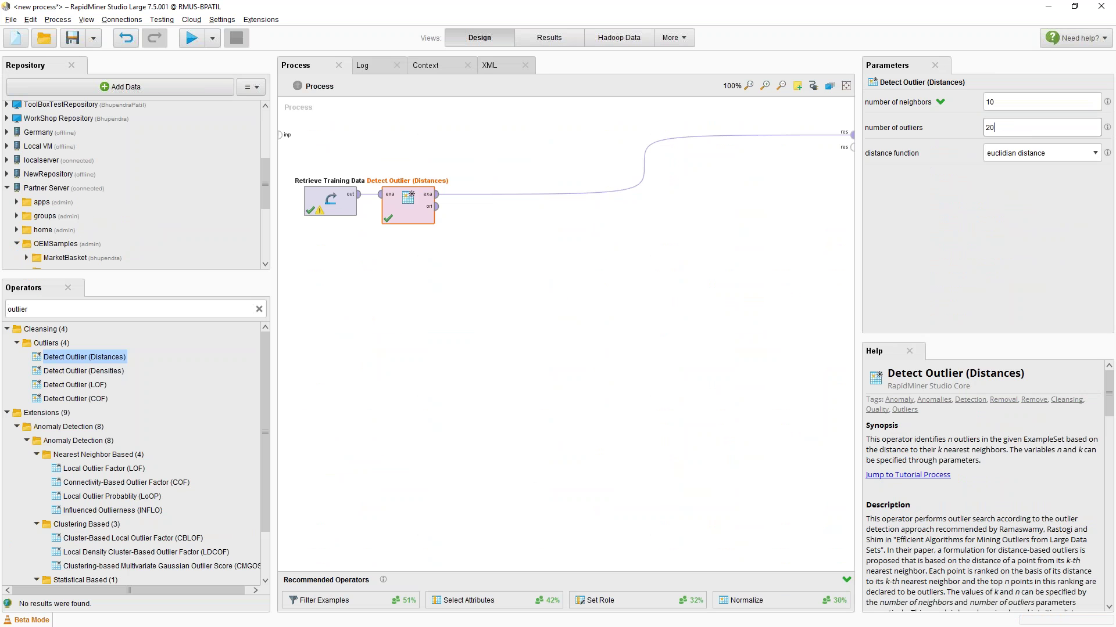
pyautogui.click(192, 38)
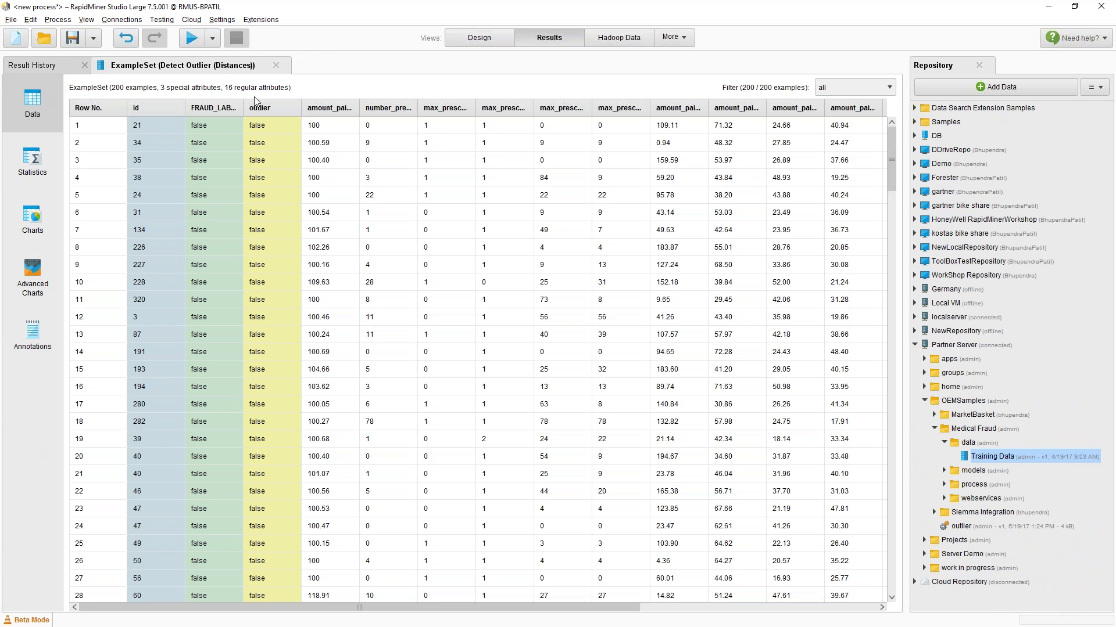
pyautogui.click(277, 111)
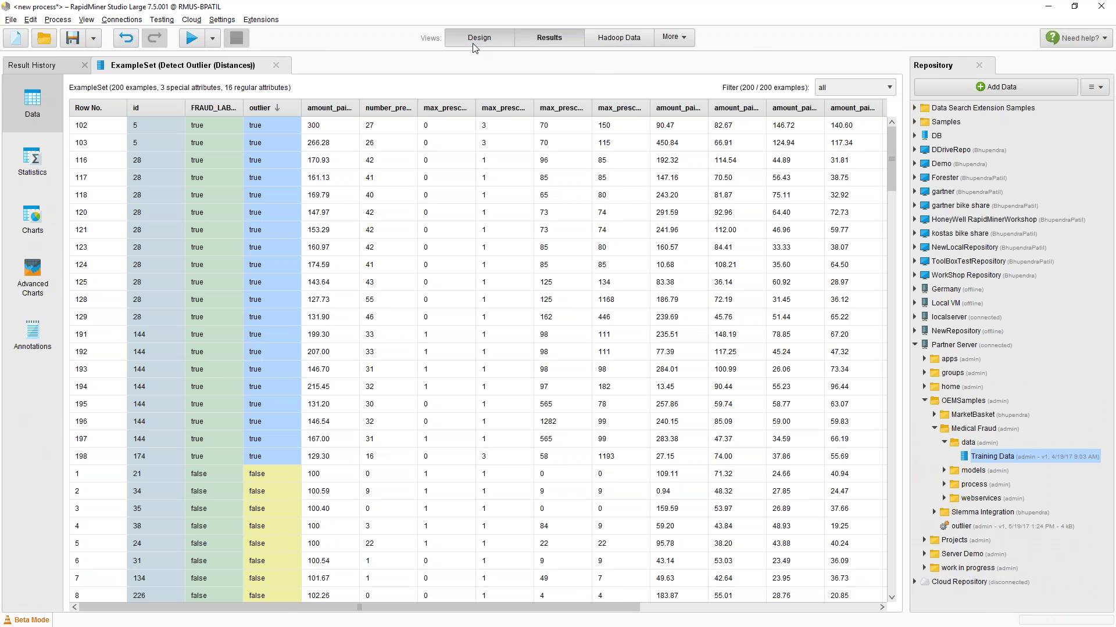
pyautogui.click(473, 41)
# Swap Detect Outlier (Distances) for HBOS, run, and sort scores descending, topping at 20.90
pyautogui.moveTo(423, 207)
pyautogui.mouseDown()
pyautogui.moveTo(423, 325)
pyautogui.moveTo(136, 445)
pyautogui.moveTo(159, 466)
pyautogui.moveTo(103, 522)
pyautogui.moveTo(106, 545)
pyautogui.moveTo(92, 517)
pyautogui.moveTo(105, 540)
pyautogui.moveTo(408, 198)
pyautogui.mouseUp()
pyautogui.click(191, 38)
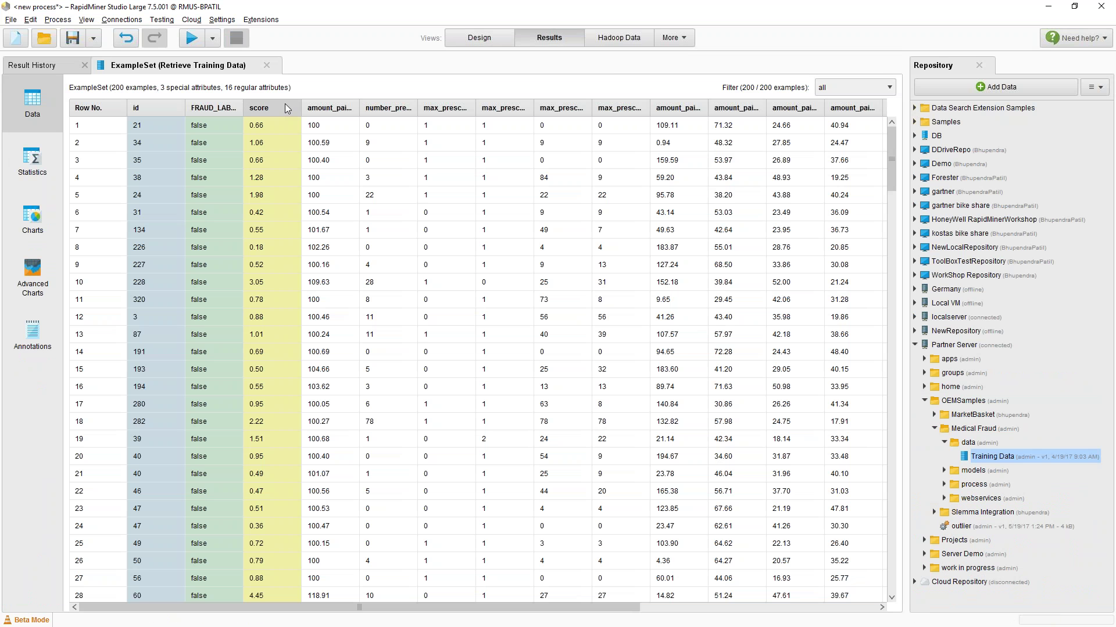
pyautogui.click(285, 108)
pyautogui.click(285, 108)
pyautogui.moveTo(267, 134); pyautogui.dragTo(288, 353)
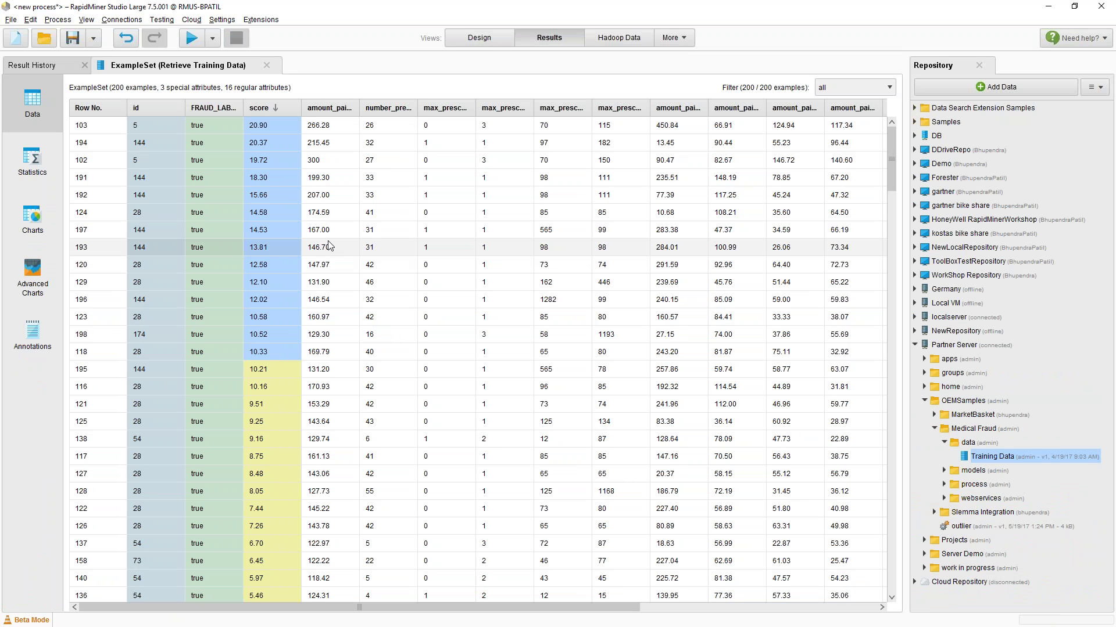
pyautogui.click(487, 40)
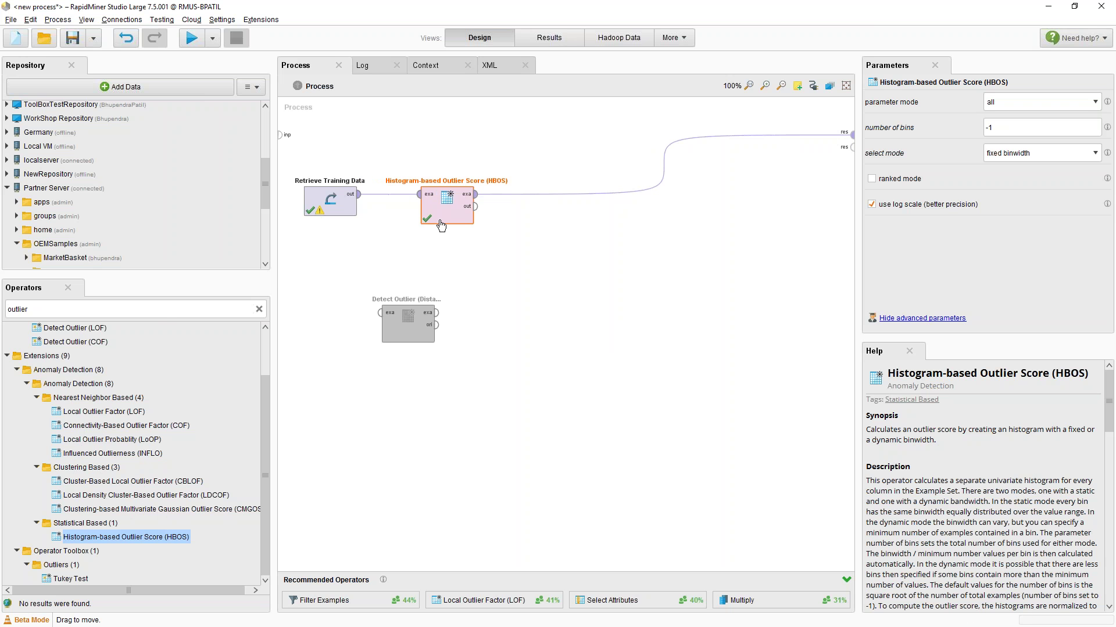
# Clear the 'outl' operator search, collapse Extensions, and expand Modeling > Predictive > Trees
pyautogui.click(165, 309)
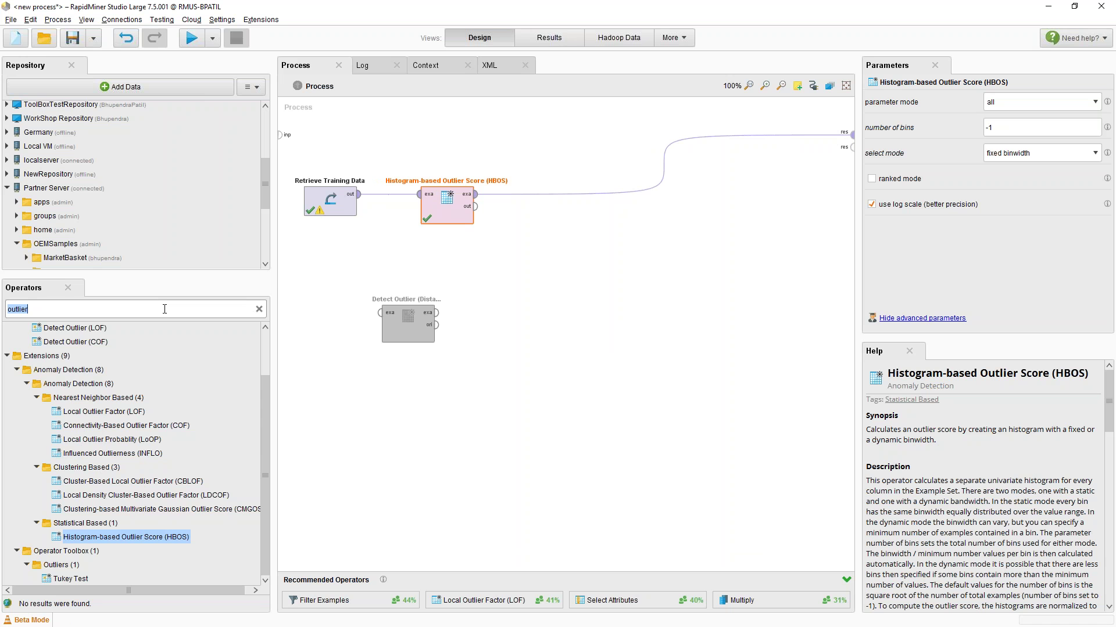
pyautogui.scroll(1, 157, 486)
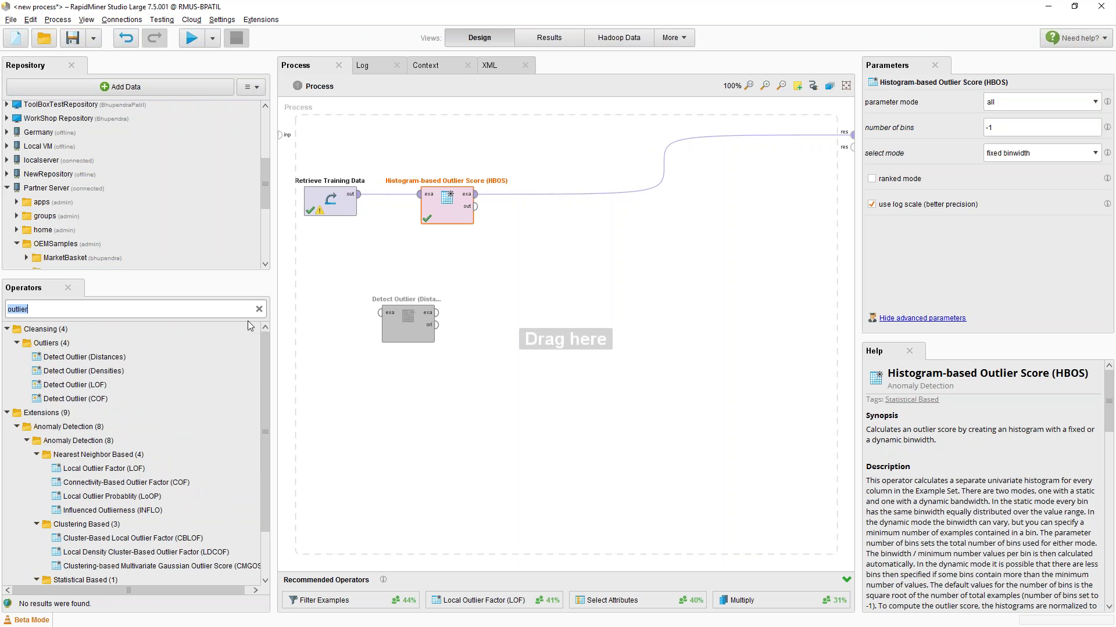
pyautogui.press('BackSpace')
pyautogui.click(6, 427)
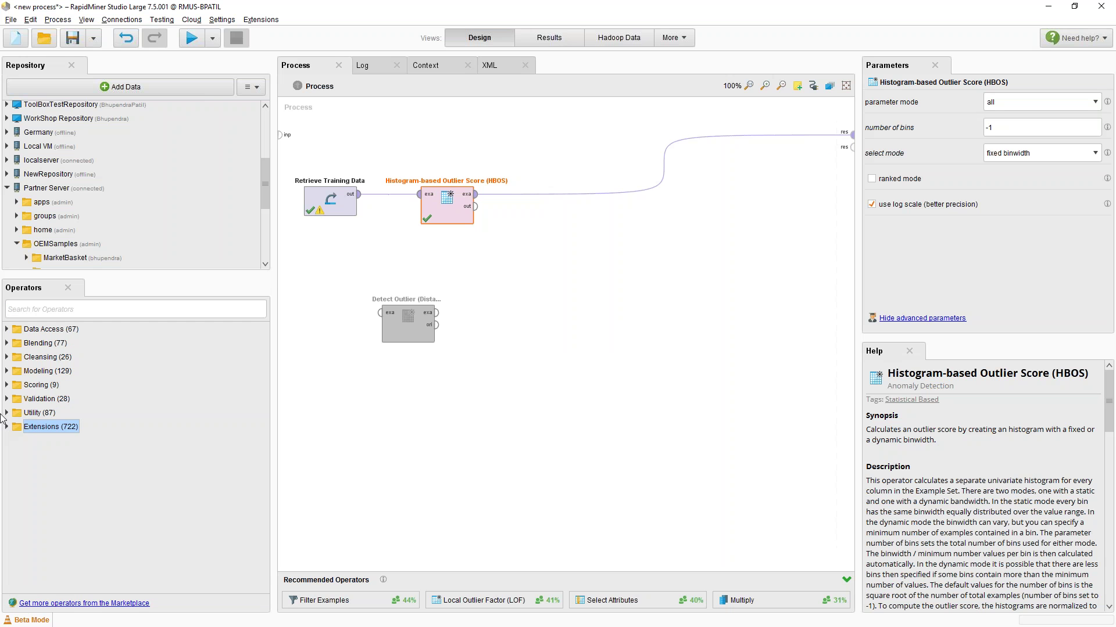
pyautogui.click(7, 371)
pyautogui.click(17, 385)
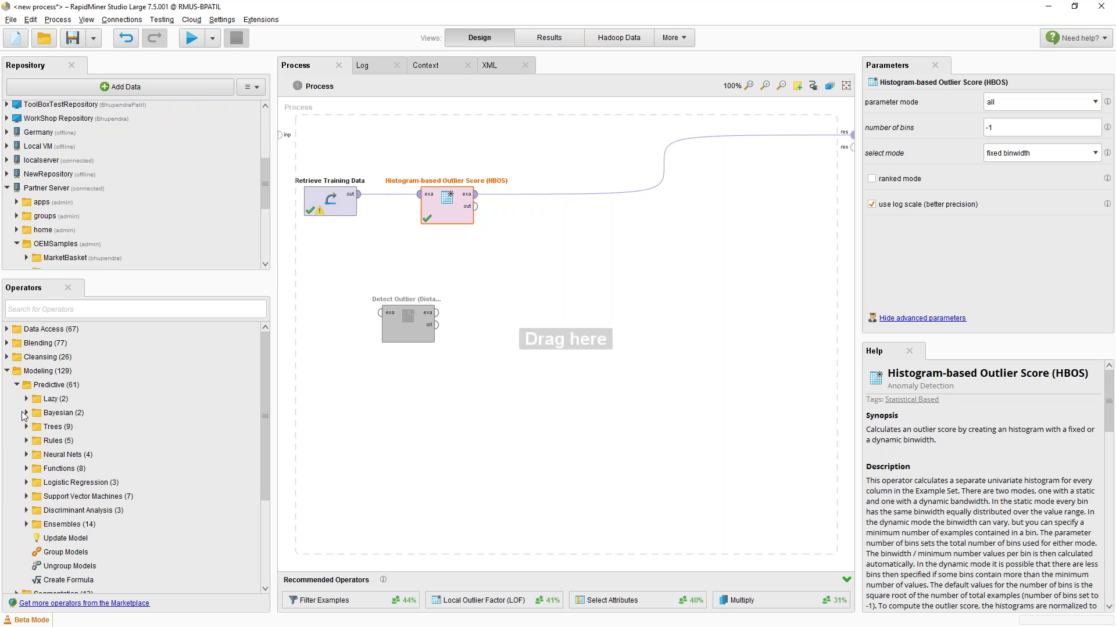
pyautogui.click(27, 427)
# Add a Decision Tree fed directly by the training data, moving HBOS aside, and run it
pyautogui.click(52, 443)
pyautogui.moveTo(51, 444); pyautogui.dragTo(588, 197)
pyautogui.click(447, 216)
pyautogui.moveTo(447, 216); pyautogui.dragTo(447, 333)
pyautogui.click(181, 41)
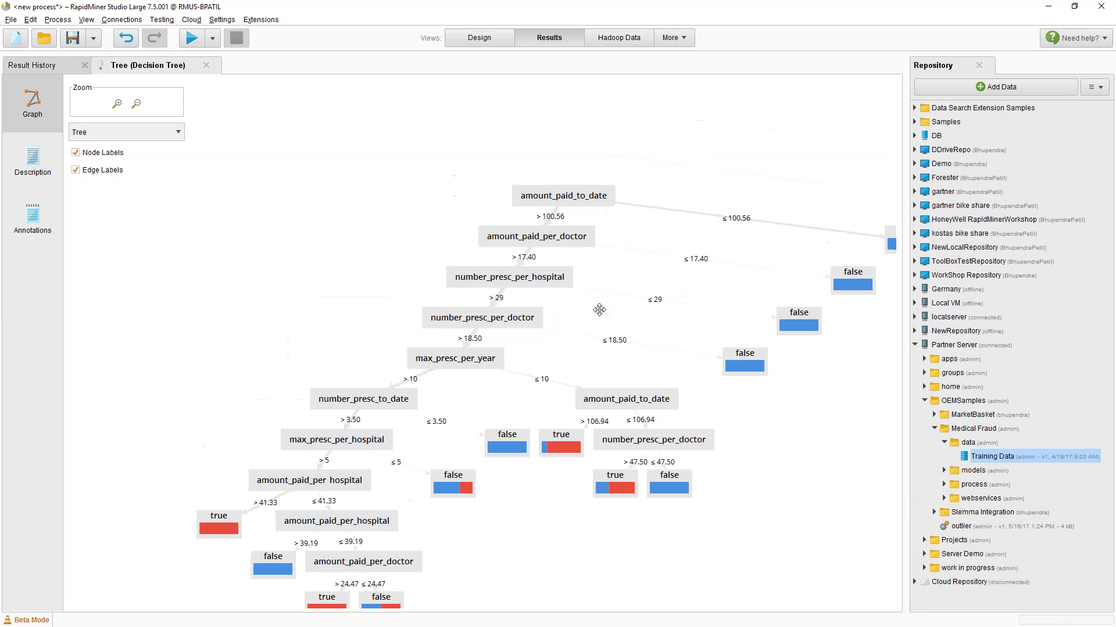
pyautogui.moveTo(599, 310); pyautogui.dragTo(602, 265)
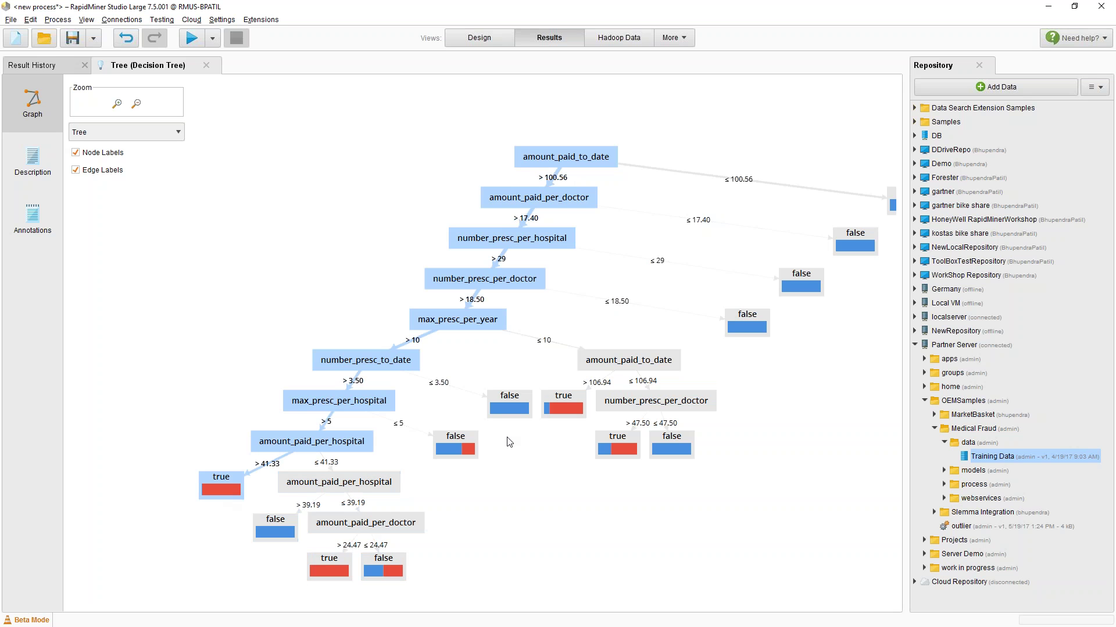
pyautogui.click(488, 43)
pyautogui.click(26, 426)
# Search operators for 'cross va' and then 'optim', then clear the search
pyautogui.click(50, 318)
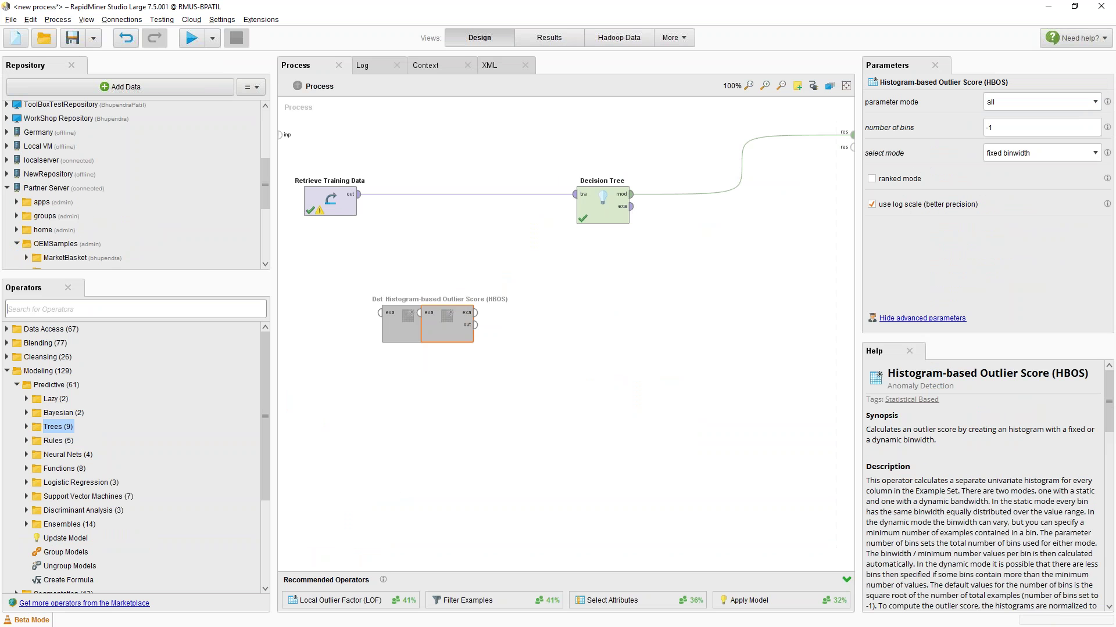
pyautogui.write('cross')
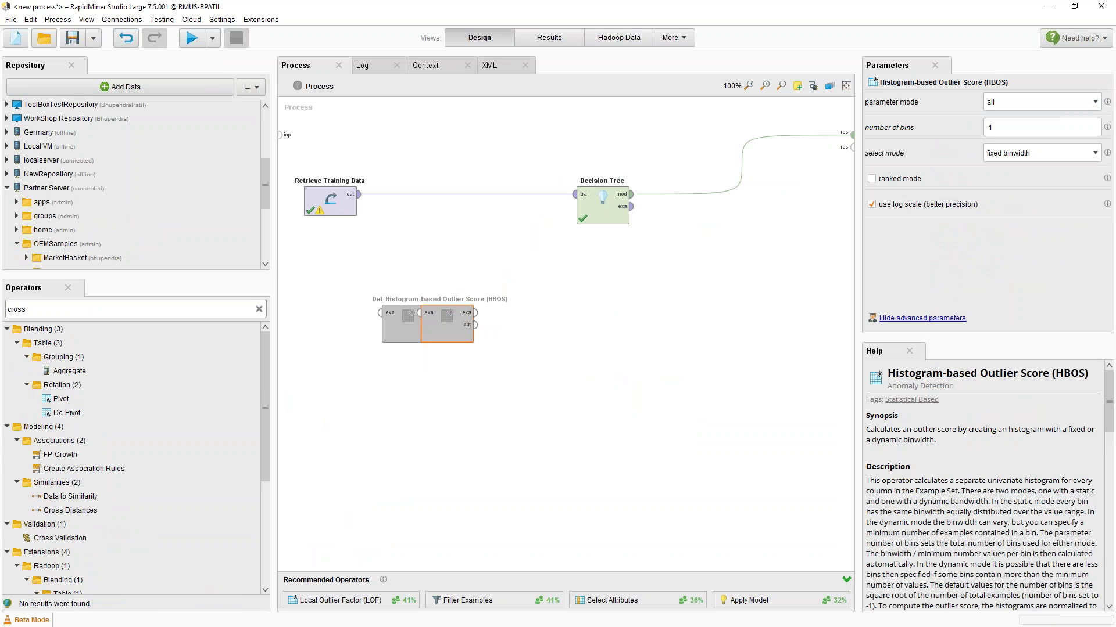
pyautogui.write(' va')
pyautogui.hotkey('ctrl', 'a')
pyautogui.write('optimza')
pyautogui.press('BackSpace')
pyautogui.press('BackSpace')
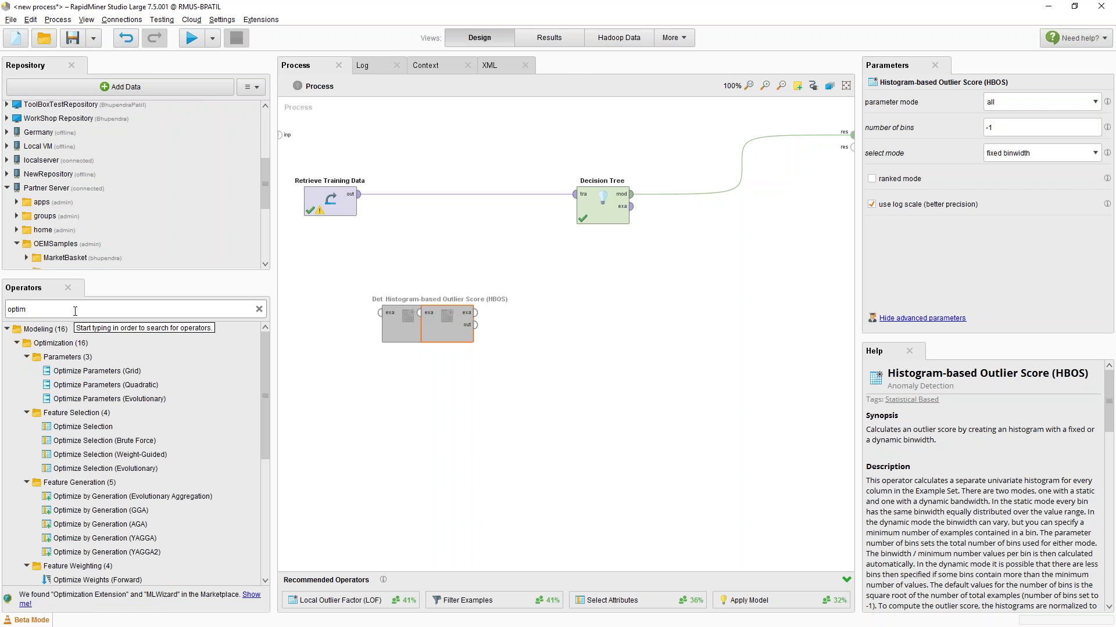
pyautogui.click(260, 309)
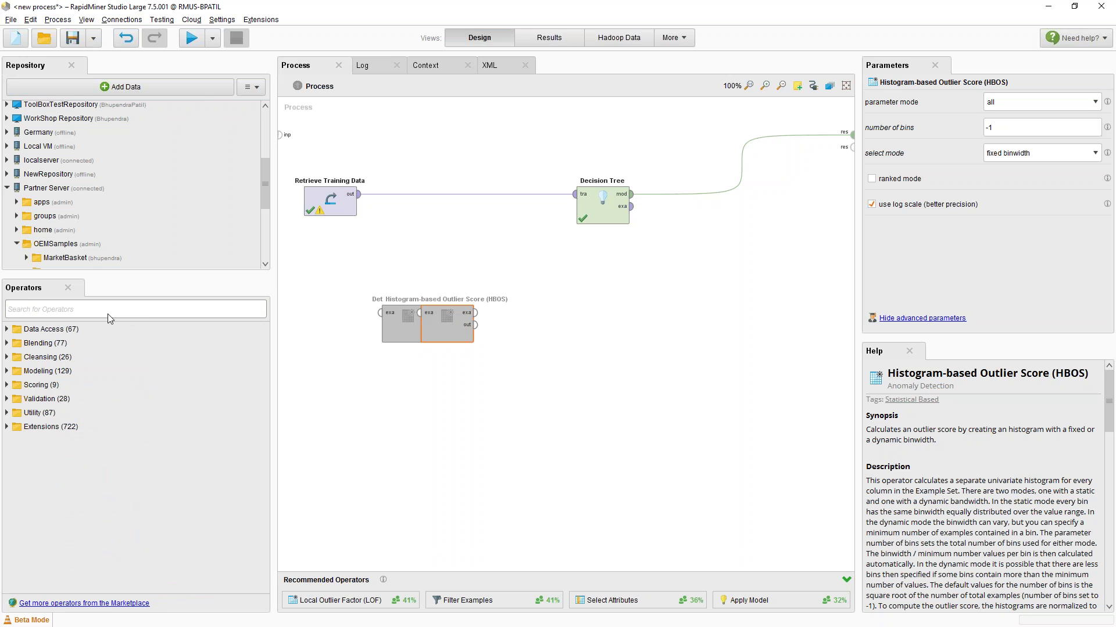
# Set the Decision Tree aside, rewire Detect Outlier (Distances) into the flow, and run it
pyautogui.moveTo(622, 219); pyautogui.dragTo(474, 411)
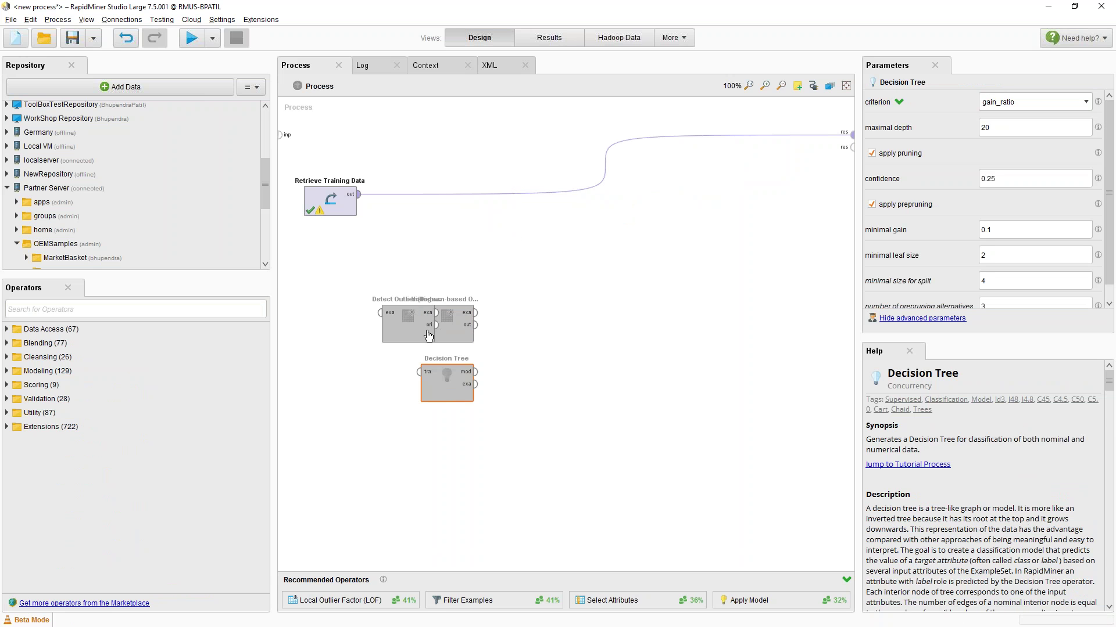
pyautogui.moveTo(414, 318); pyautogui.dragTo(404, 199)
pyautogui.click(192, 38)
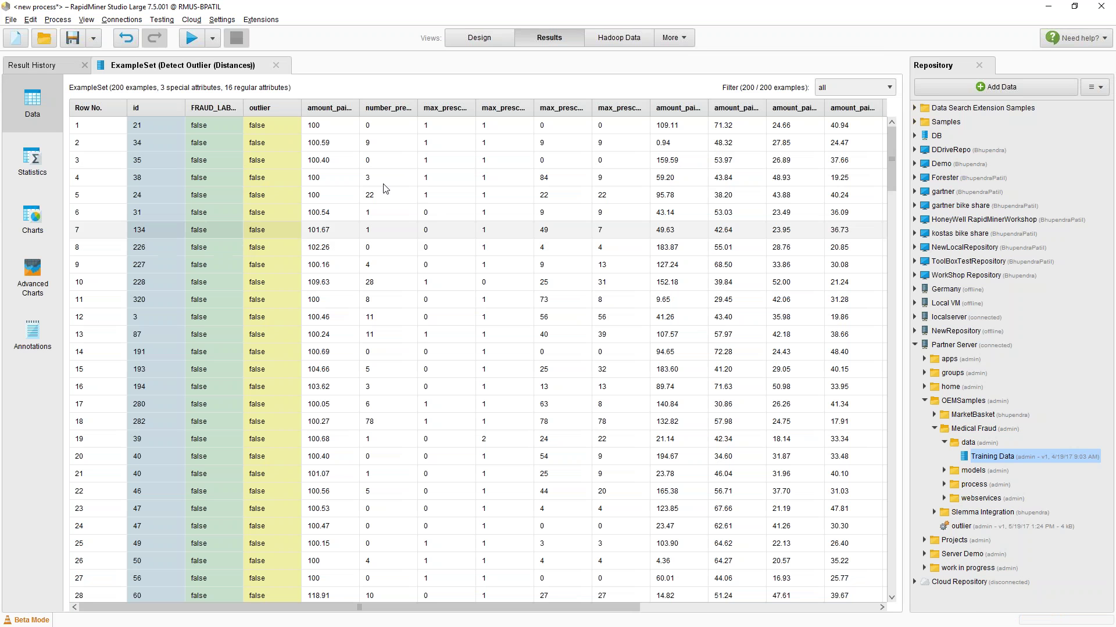
pyautogui.click(472, 40)
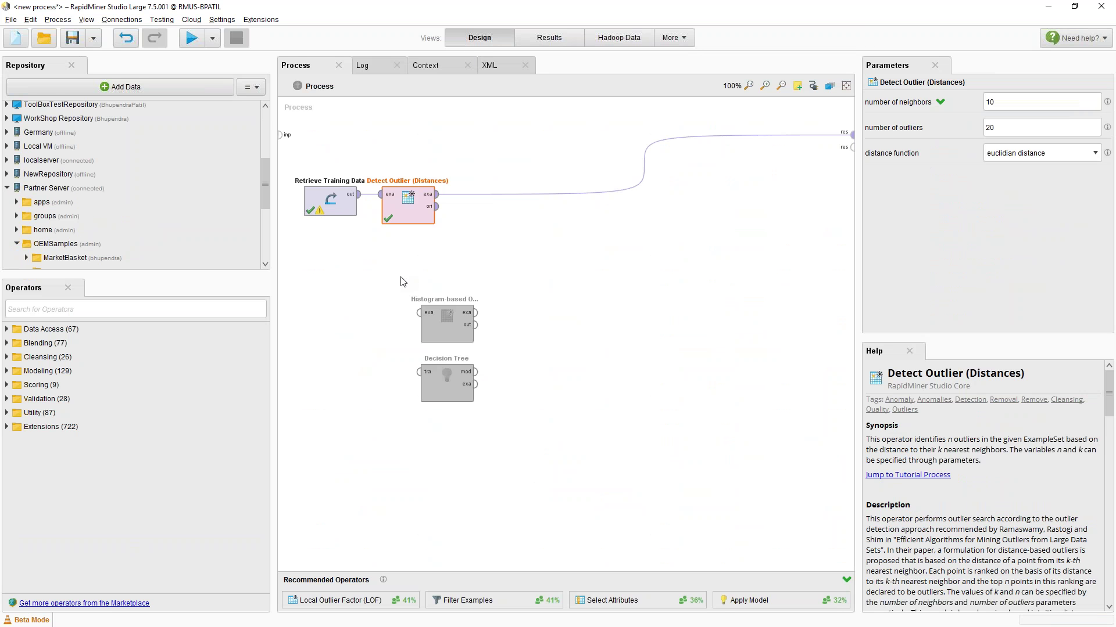
# Filter the Operators list to show Write operators with the search 'write'
pyautogui.click(246, 310)
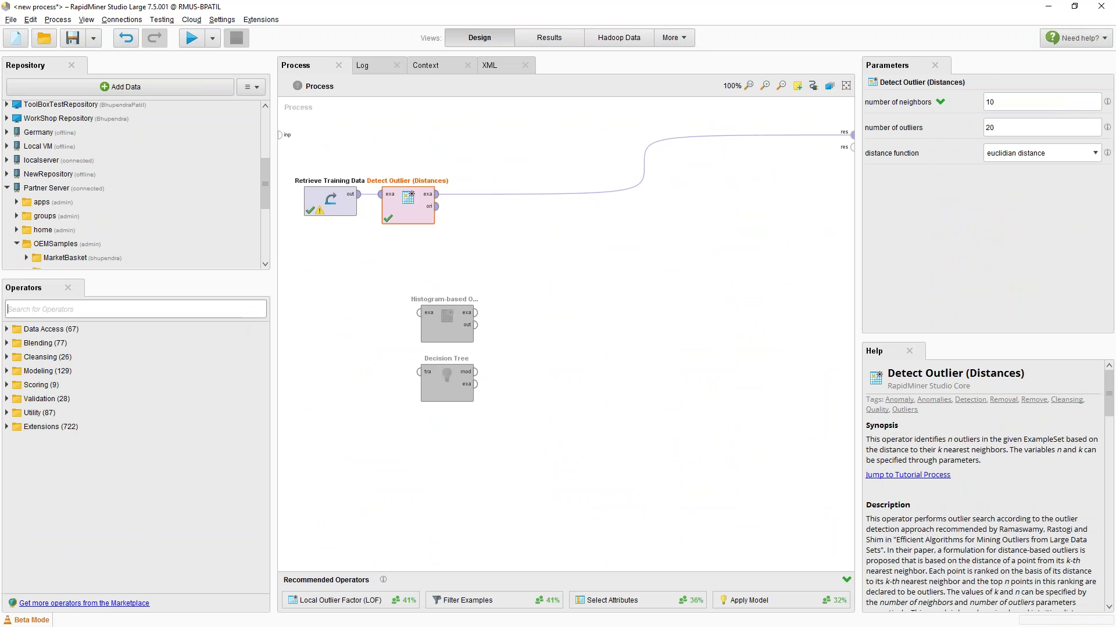
pyautogui.write('write')
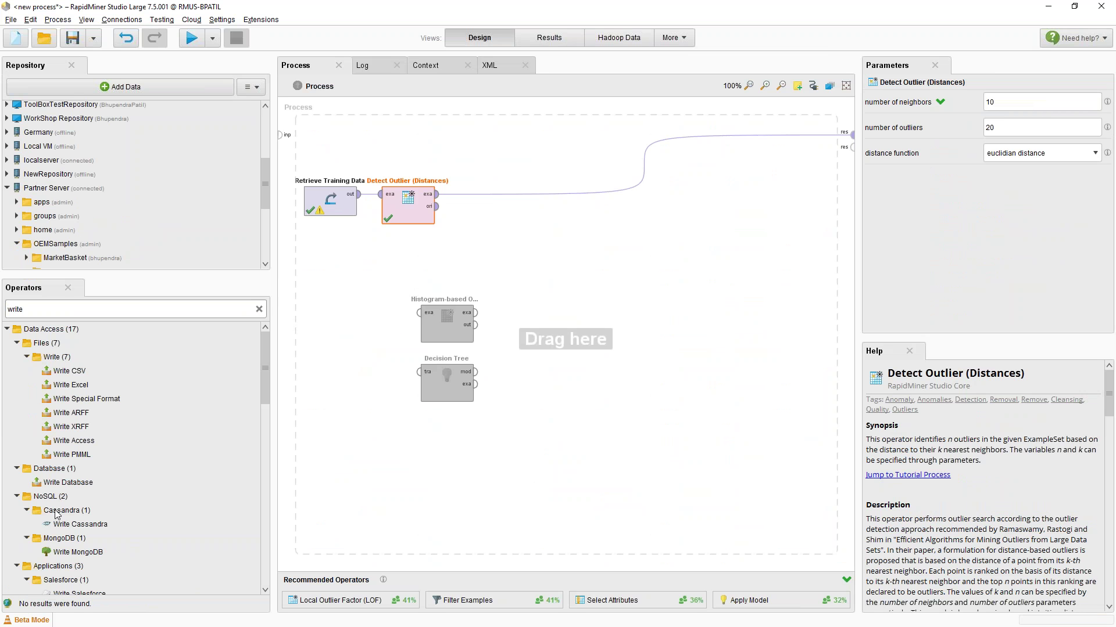
pyautogui.scroll(-1, 79, 501)
pyautogui.scroll(1, 66, 508)
pyautogui.scroll(-5, 193, 229)
pyautogui.scroll(-1, 88, 200)
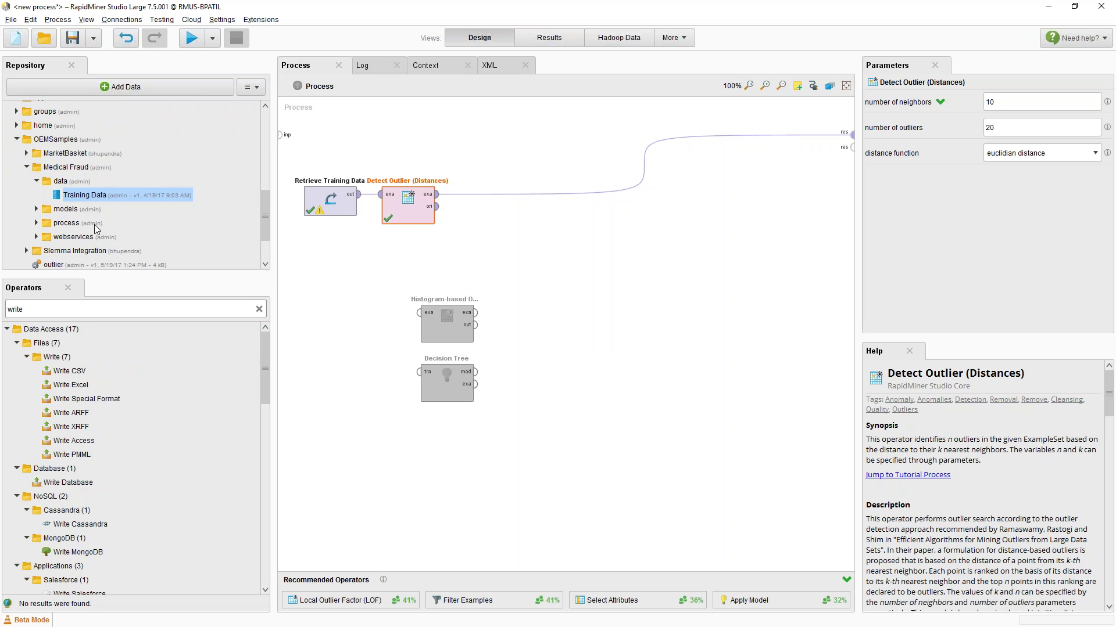
# Expand the Medical Fraud folder in the Repository and open its webservices subfolder
pyautogui.click(81, 225)
pyautogui.doubleClick(78, 224)
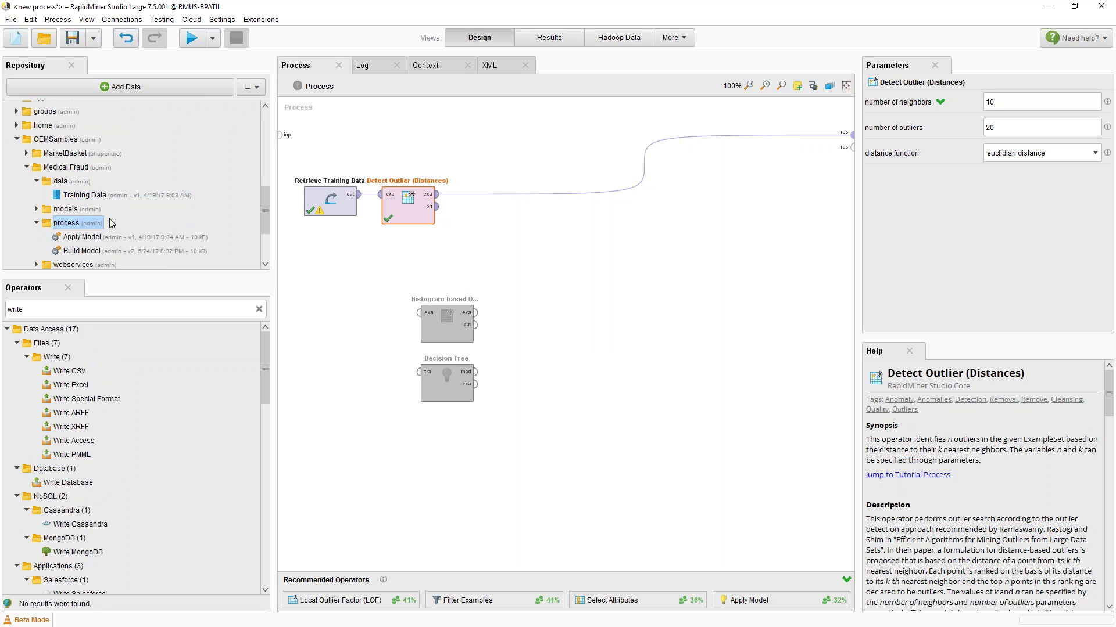
pyautogui.scroll(-3, 112, 224)
pyautogui.scroll(3, 88, 200)
pyautogui.doubleClick(61, 184)
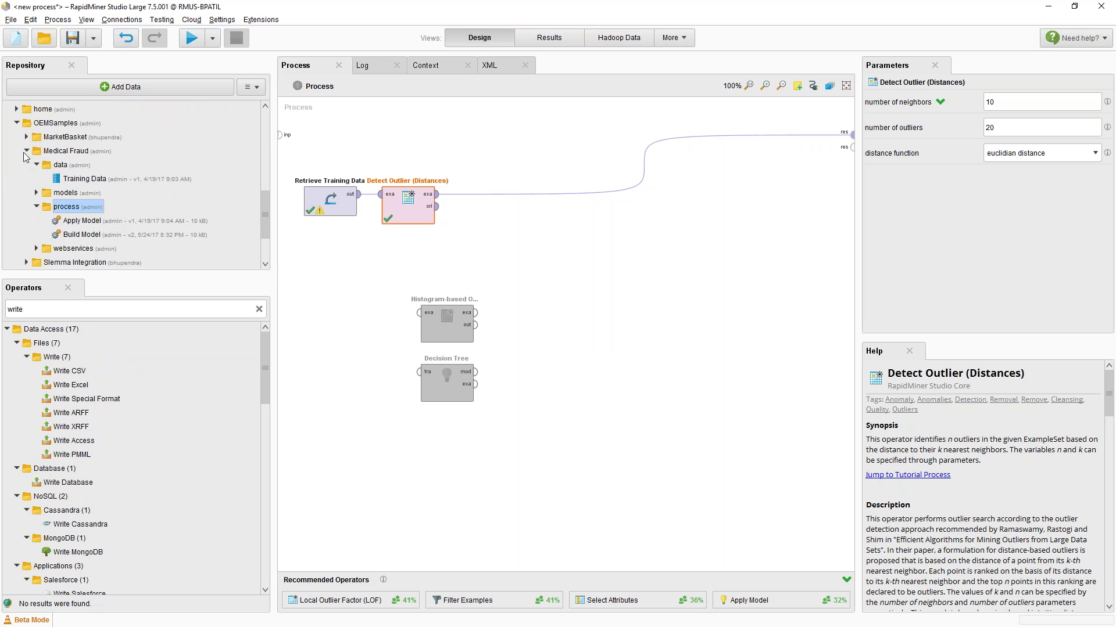
pyautogui.click(26, 179)
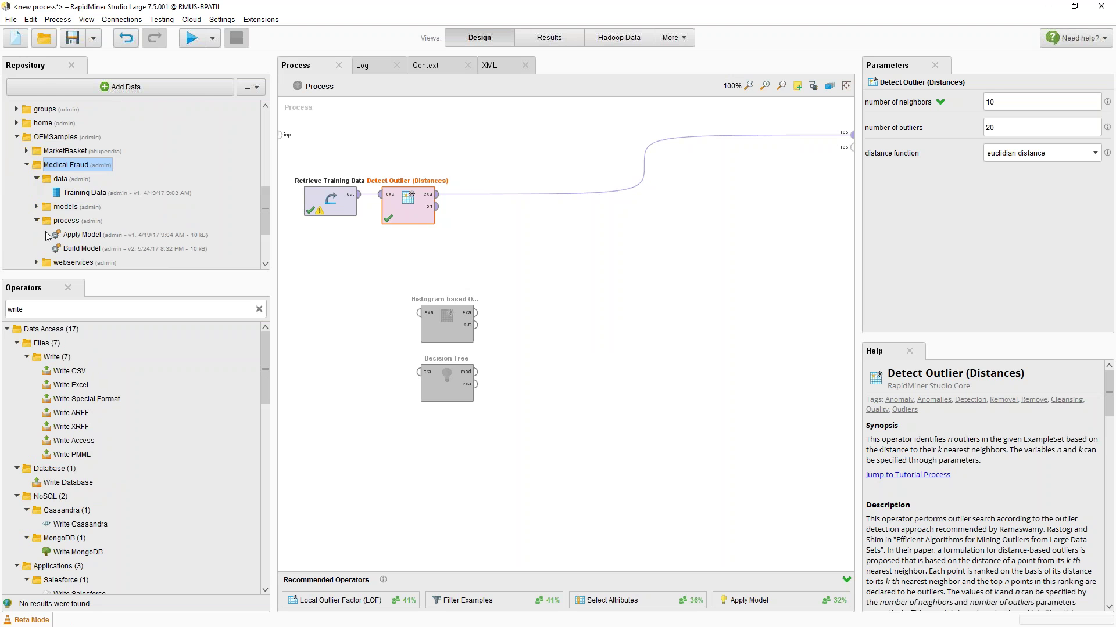
pyautogui.scroll(-3, 46, 240)
pyautogui.doubleClick(75, 193)
# Store the current process in the webservices folder as 'save the scores'
pyautogui.rightClick(80, 194)
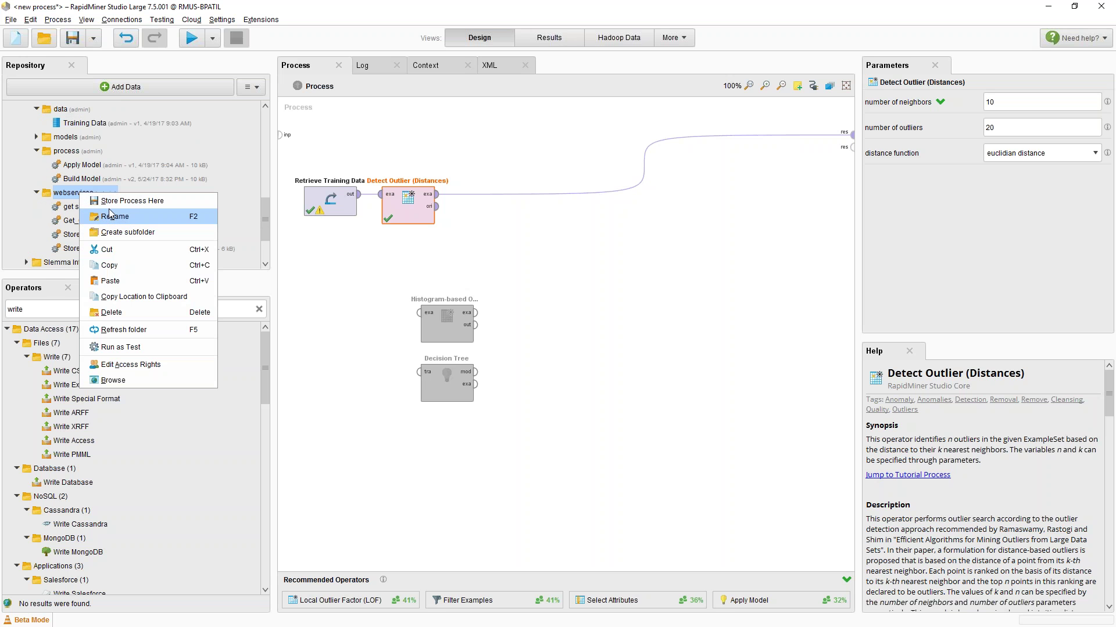
pyautogui.click(109, 202)
pyautogui.write('s')
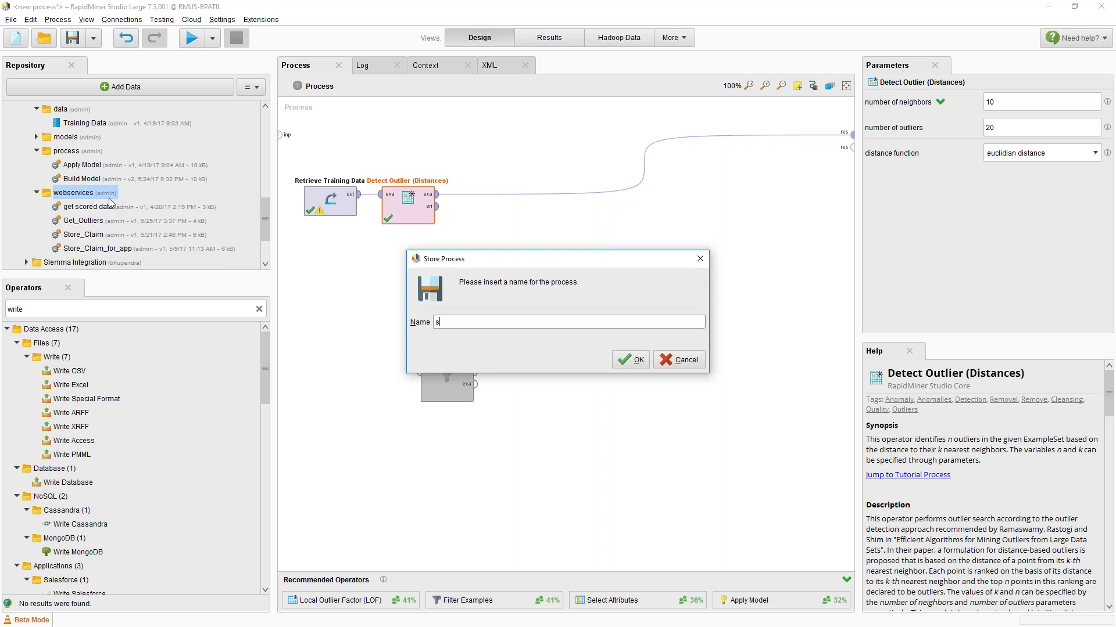
pyautogui.write('ave the scores')
pyautogui.press('Return')
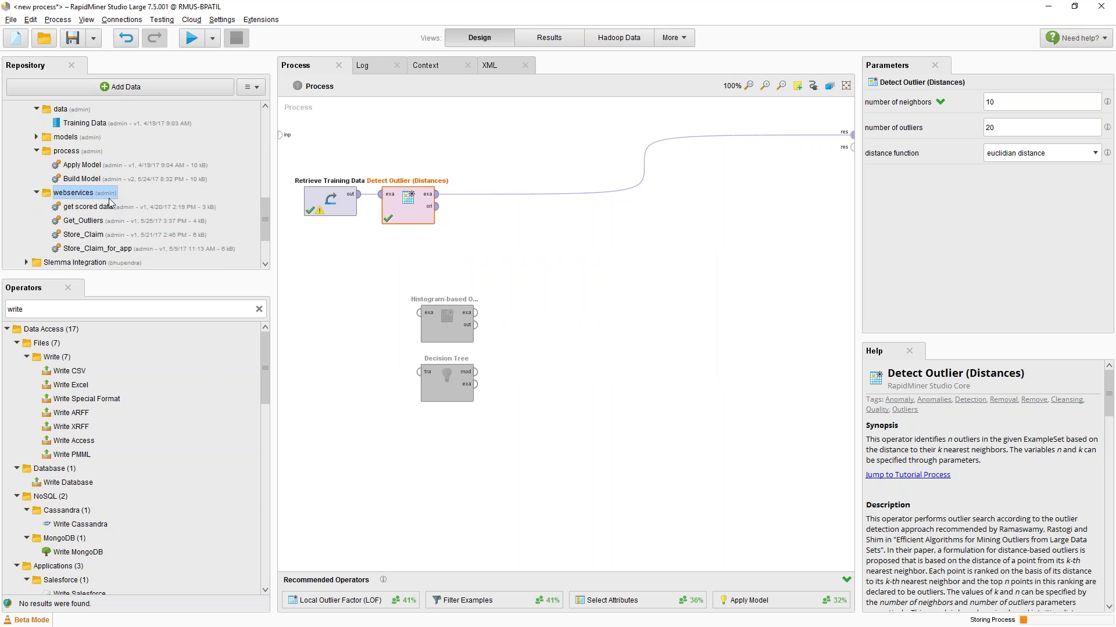
# Place a Write Database operator unconnected below the flow and view the Run options
pyautogui.click(64, 488)
pyautogui.moveTo(64, 492); pyautogui.dragTo(503, 198)
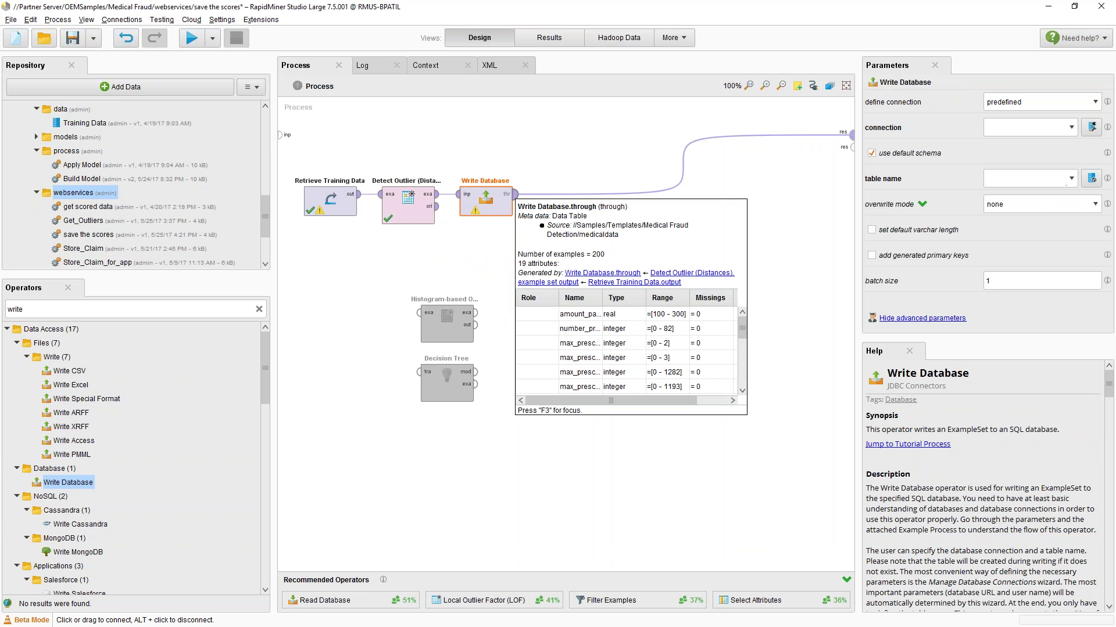
pyautogui.moveTo(485, 201); pyautogui.dragTo(524, 319)
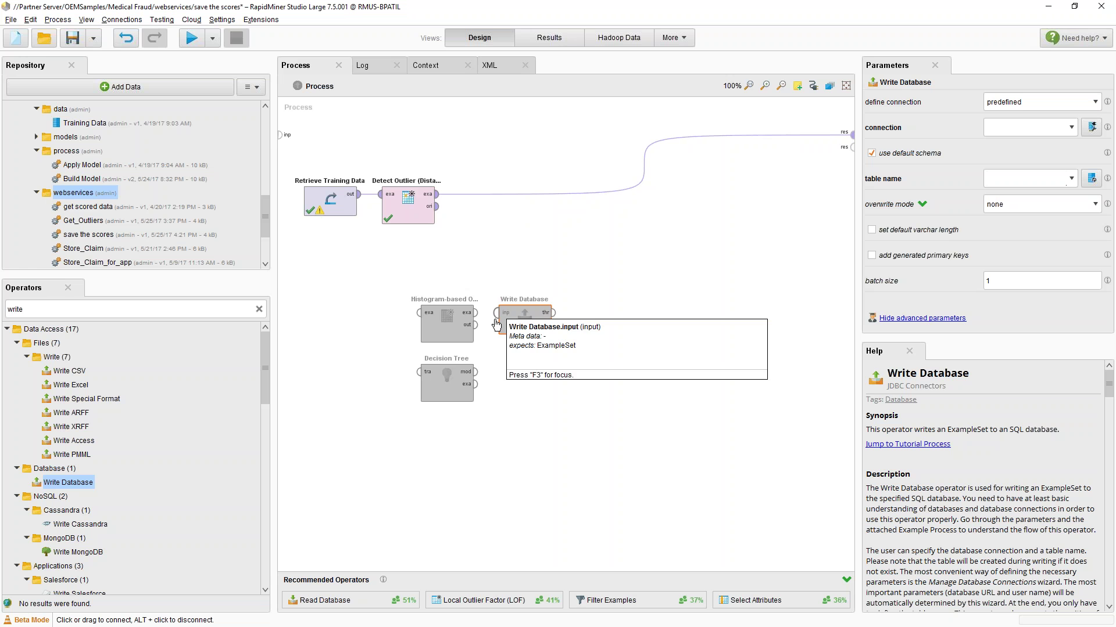
pyautogui.click(212, 38)
pyautogui.moveTo(262, 124)
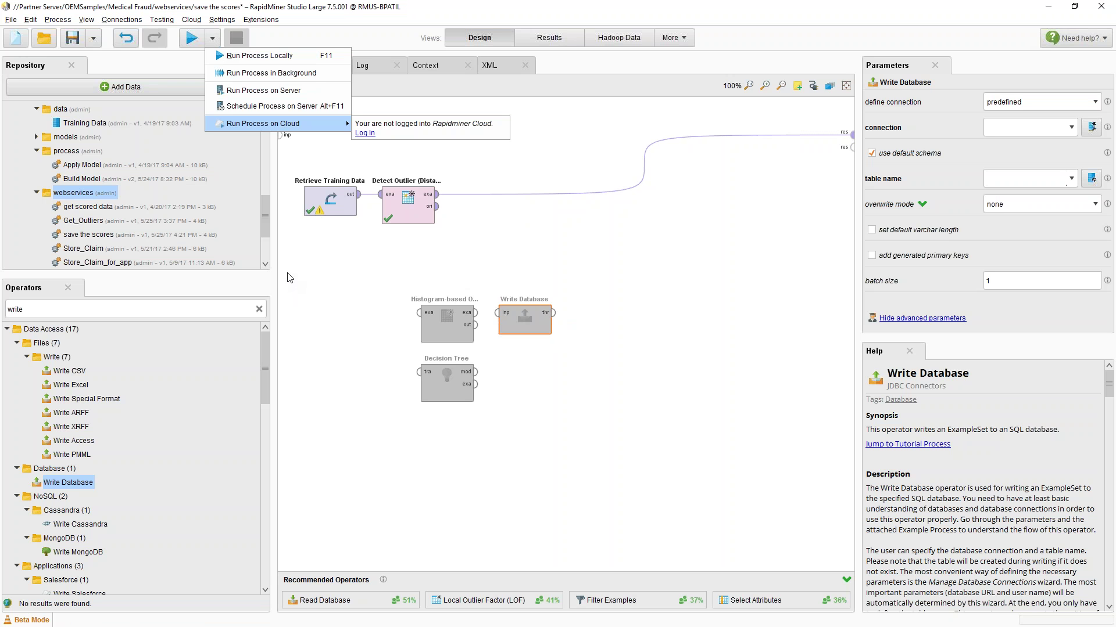
# Look up the Write QVX and Tableau writer operators, then clear the operator search
pyautogui.doubleClick(135, 311)
pyautogui.write('qvx')
pyautogui.click(49, 373)
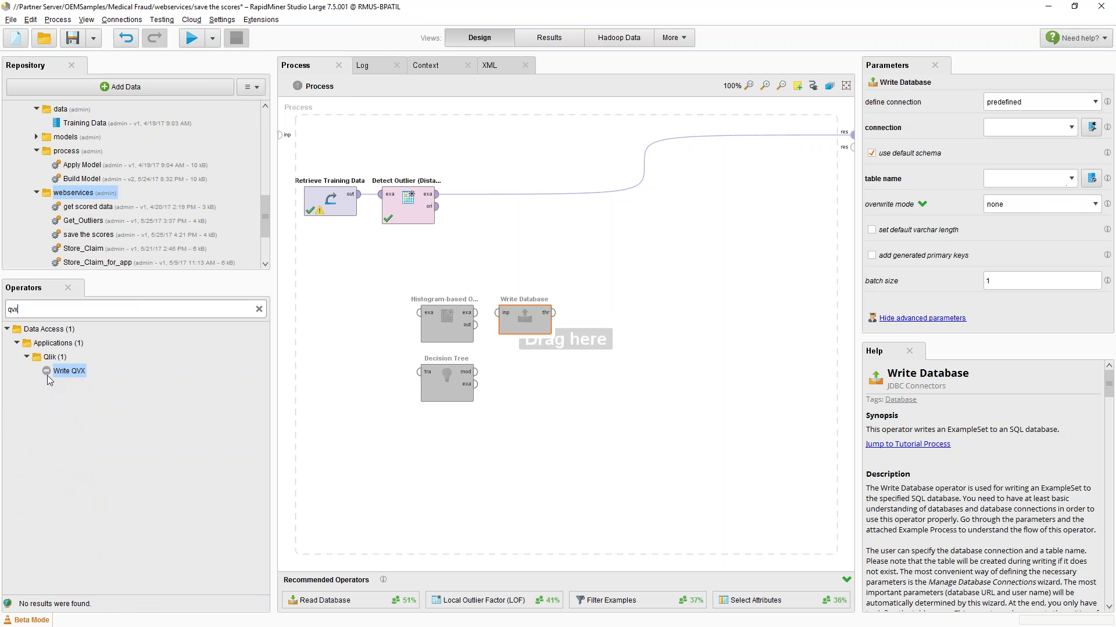
pyautogui.doubleClick(61, 307)
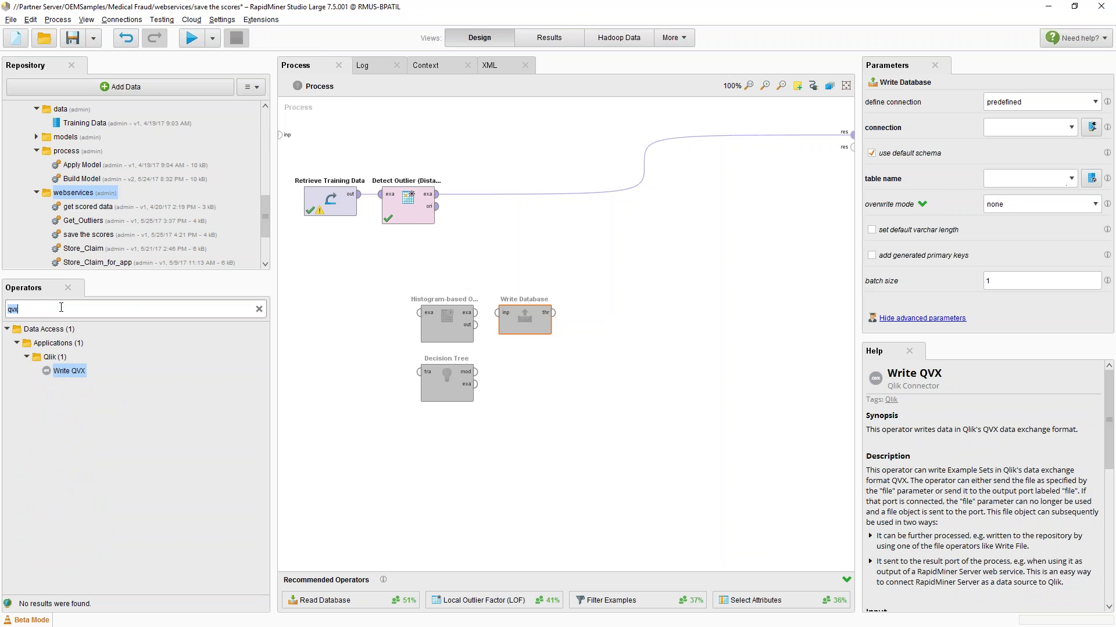
pyautogui.write('tablea')
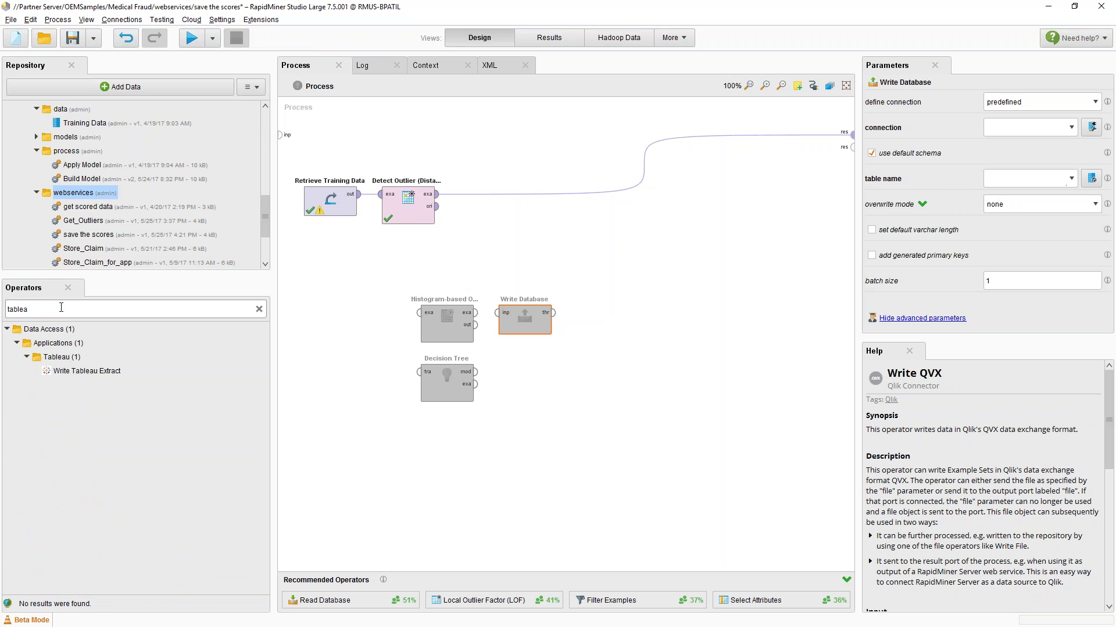
pyautogui.click(90, 372)
pyautogui.click(259, 310)
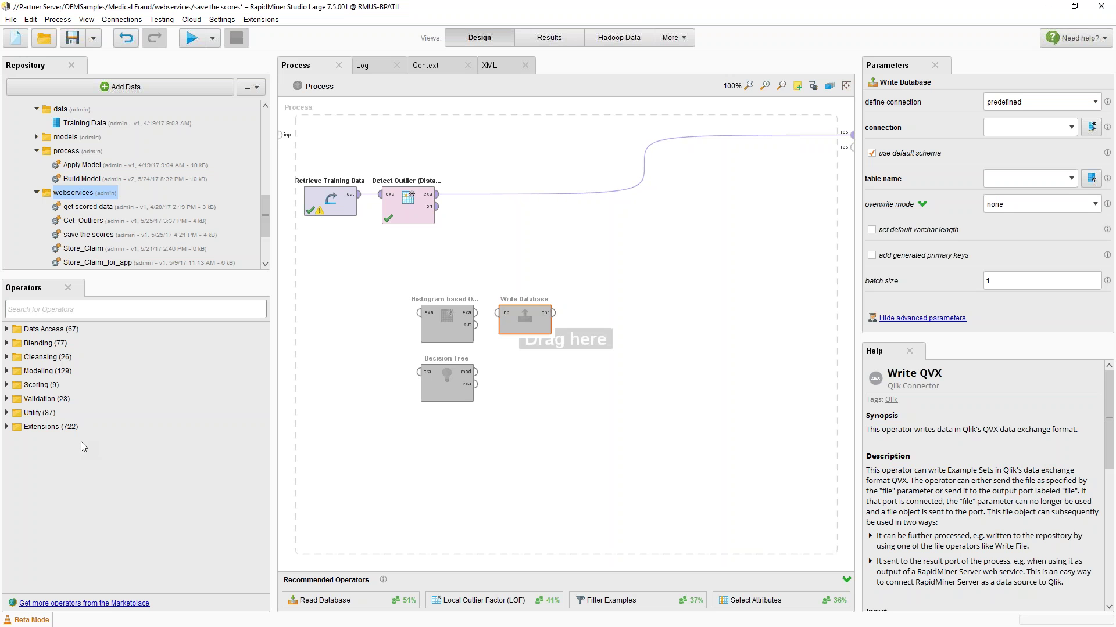
# Set Detect Outlier (Distances) number of outliers from 20 to the macro %{numofvalues}
pyautogui.click(401, 213)
pyautogui.moveTo(404, 212); pyautogui.dragTo(443, 212)
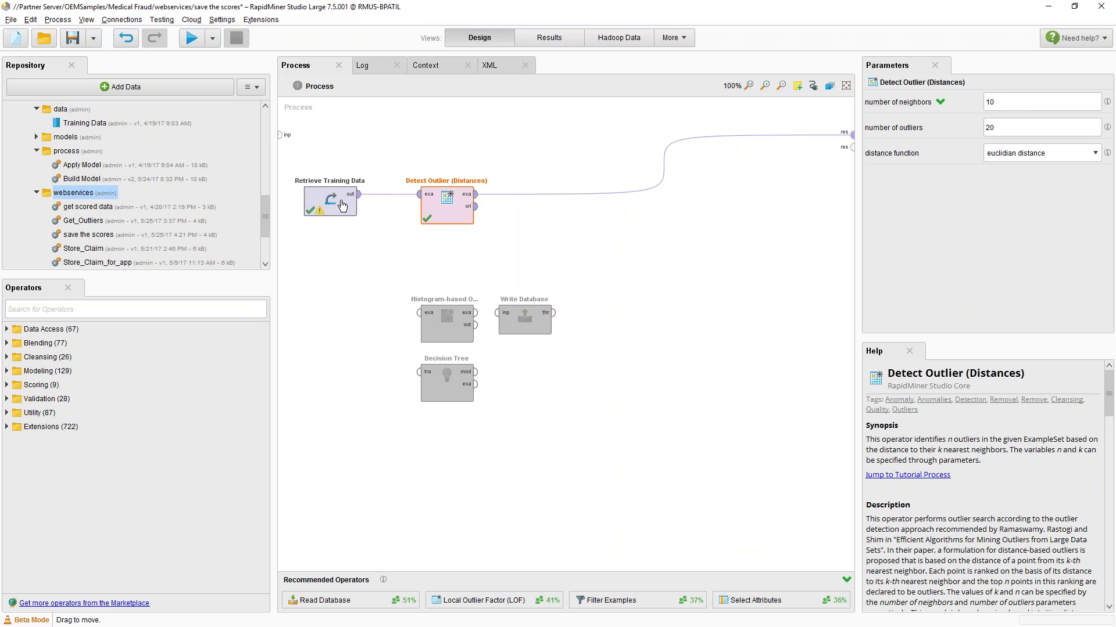
pyautogui.moveTo(999, 128); pyautogui.dragTo(956, 129)
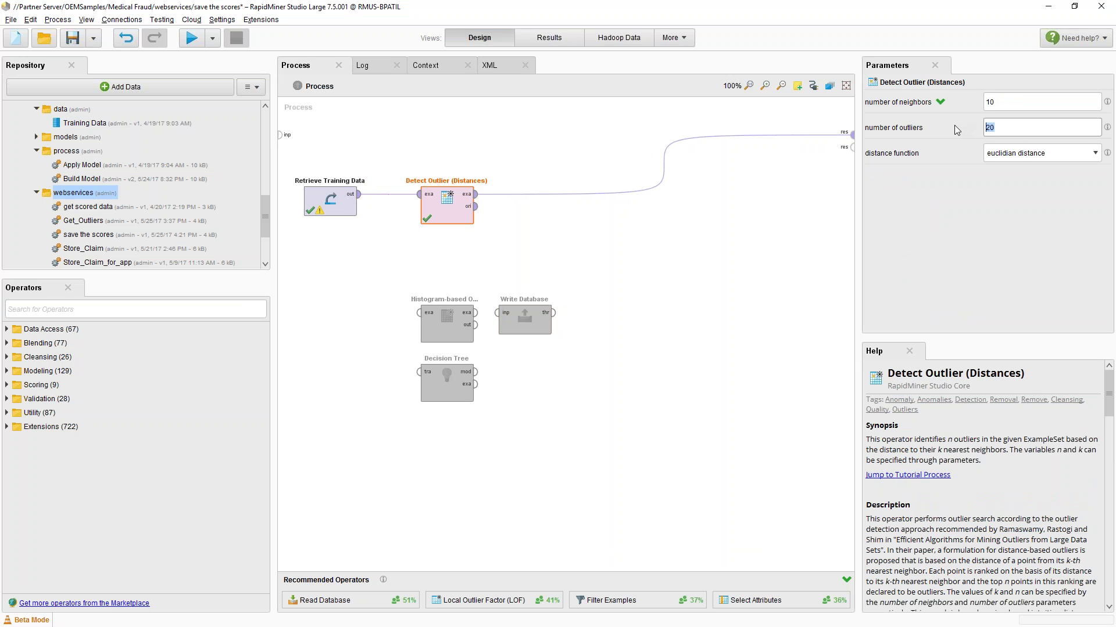
pyautogui.write('%')
pyautogui.write('{}')
pyautogui.write('numofvalu')
pyautogui.write('es')
pyautogui.hotkey('ctrl', 'shift', 'Left')
pyautogui.hotkey('ctrl', 'c')
# Save the process and open 'save the scores' on RapidMiner Server via Browse
pyautogui.scroll(-1, 156, 250)
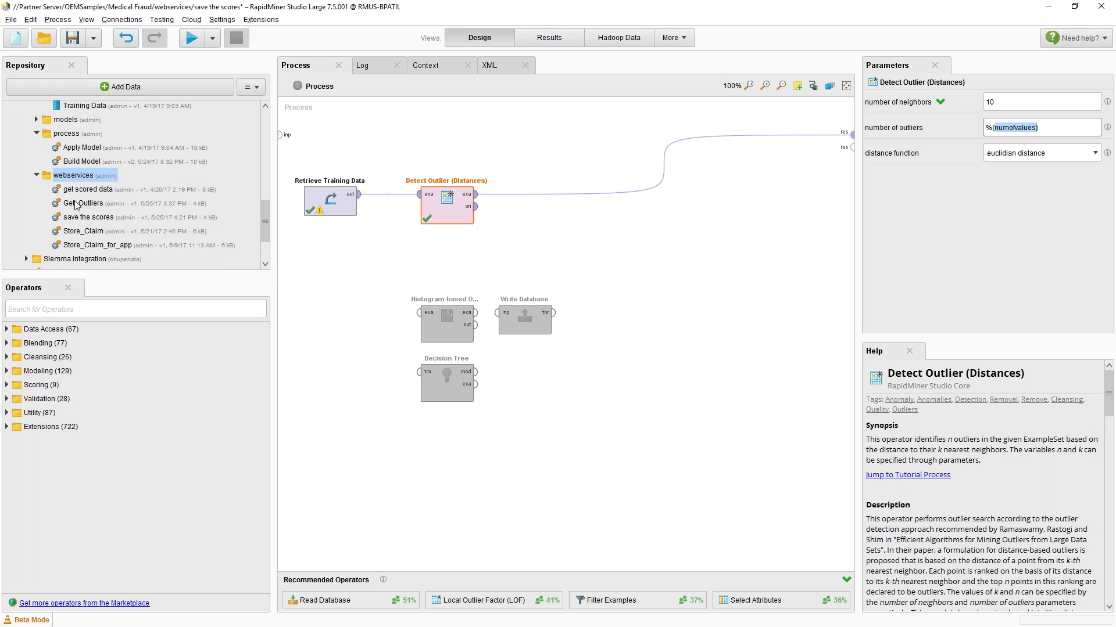
pyautogui.click(72, 38)
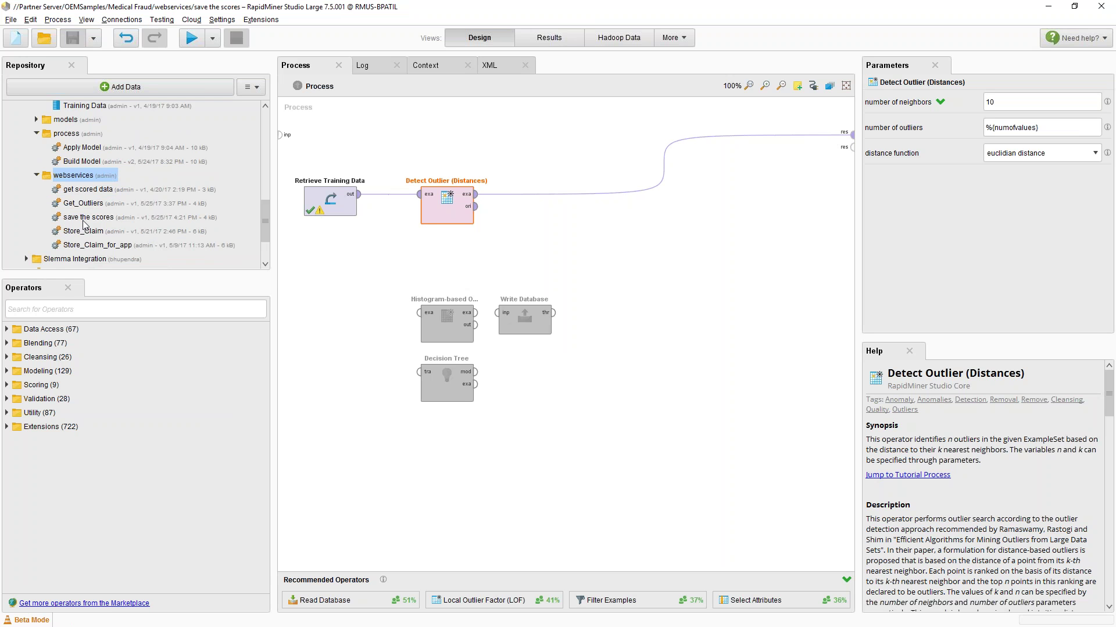
pyautogui.rightClick(83, 221)
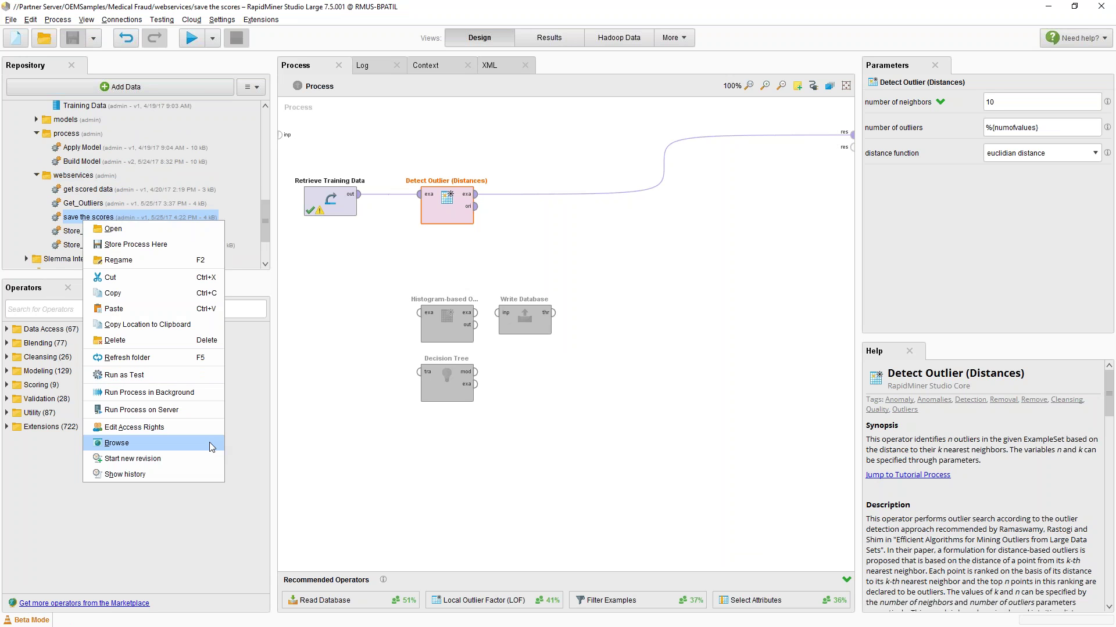
pyautogui.click(210, 444)
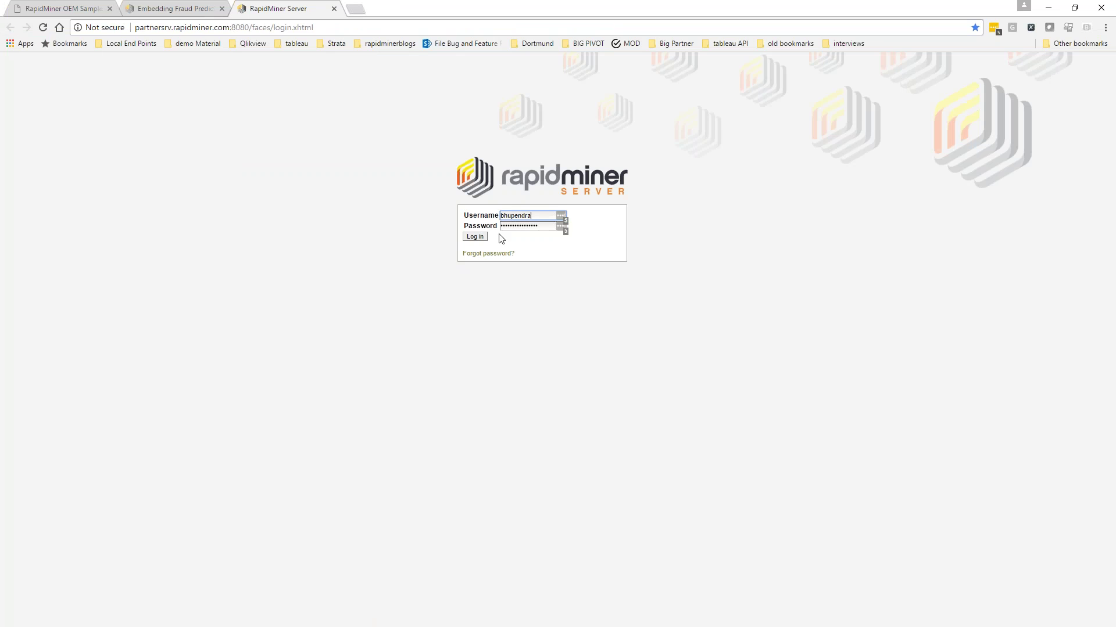
# Log in to RapidMiner Server as admin, dismiss the password prompt, and export the process as a service
pyautogui.doubleClick(510, 216)
pyautogui.write('admin')
pyautogui.press('Return')
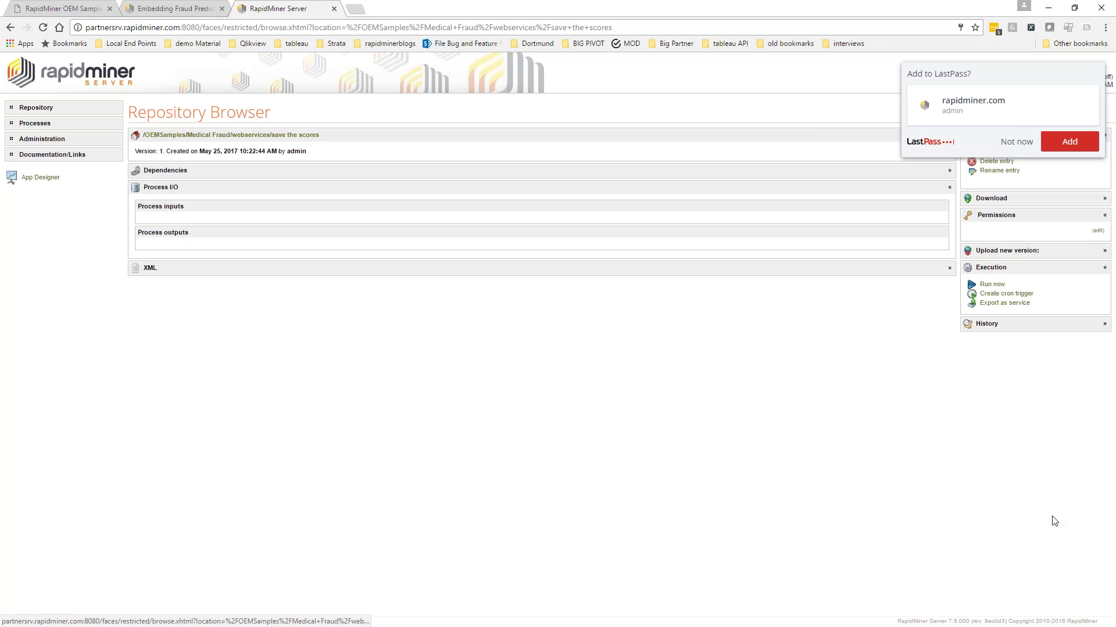
pyautogui.click(1020, 142)
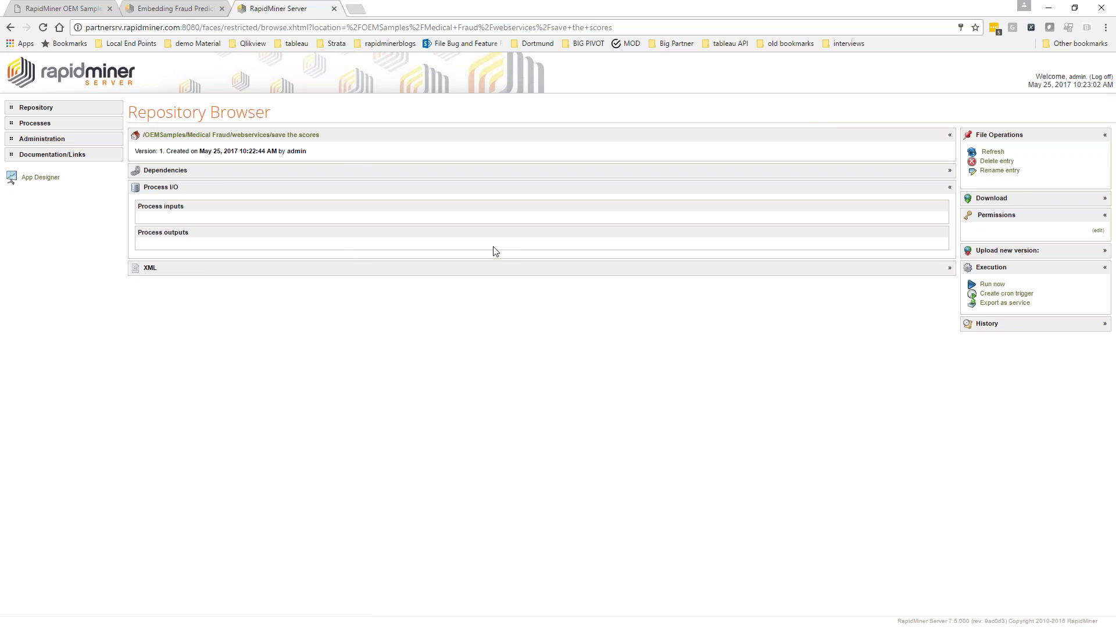
pyautogui.click(1009, 305)
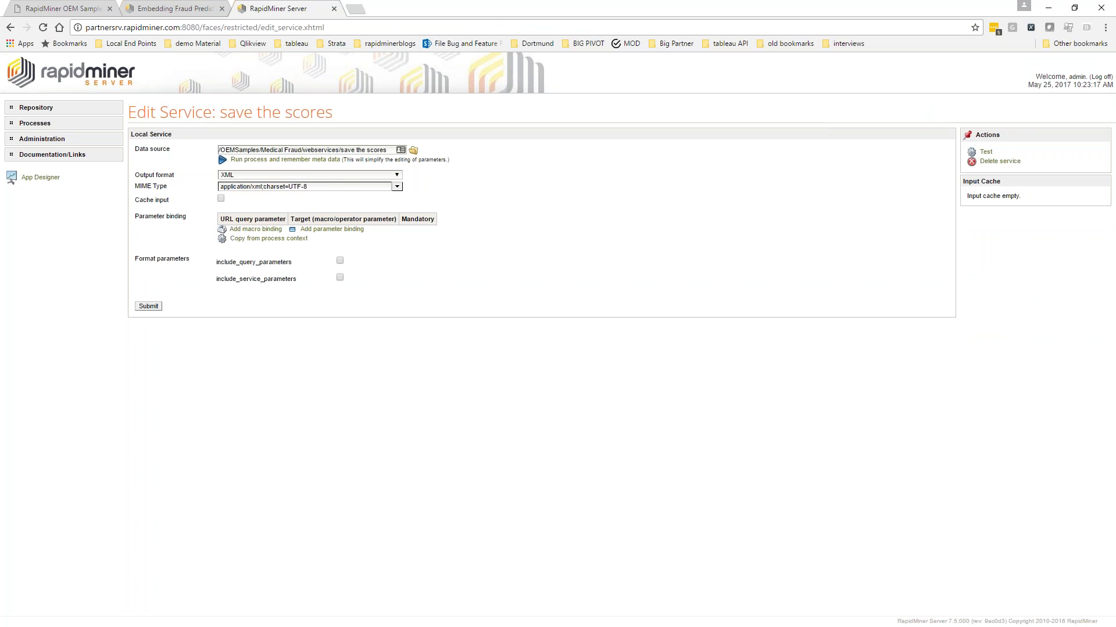
# Submit the service with JSON output and a numofvalues query parameter bound to macro numofvalues
pyautogui.click(335, 176)
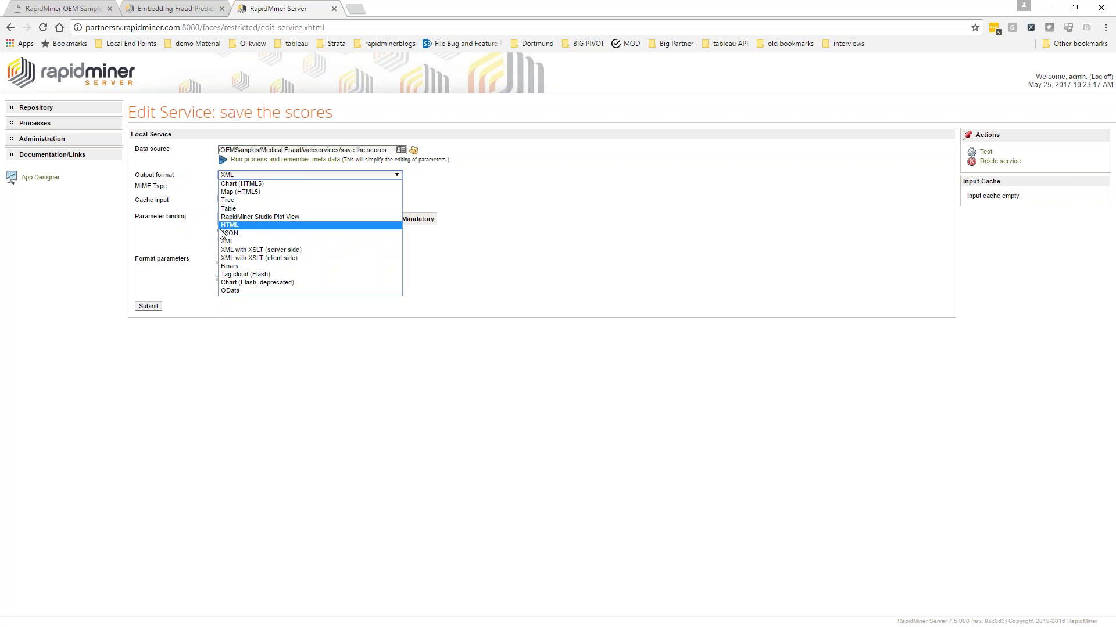
pyautogui.click(225, 233)
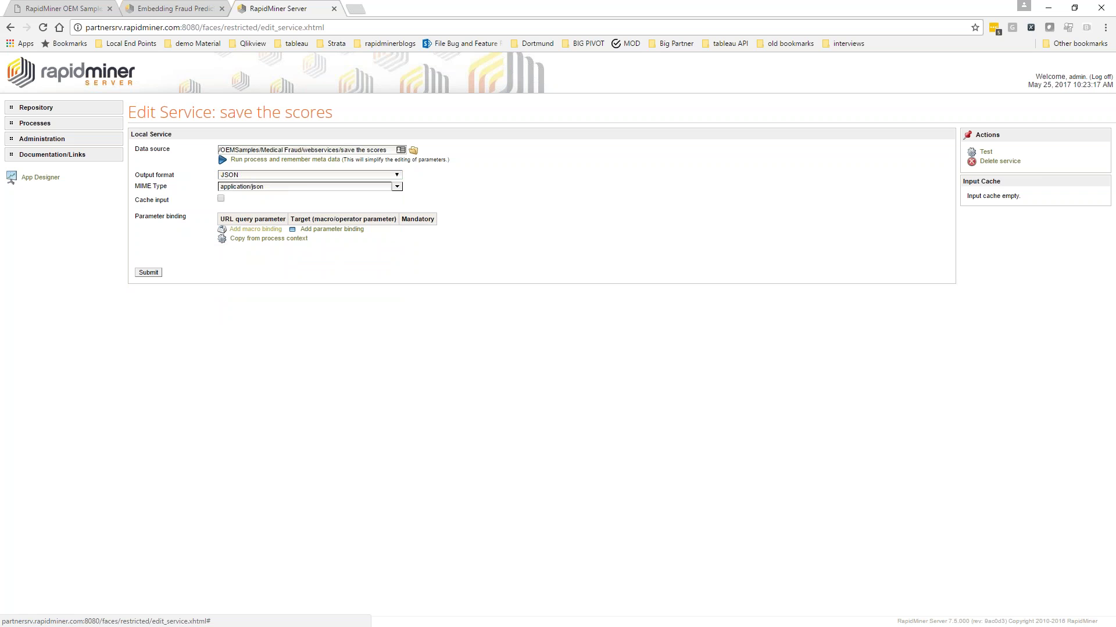
pyautogui.click(259, 229)
pyautogui.hotkey('ctrl', 'v')
pyautogui.click(341, 234)
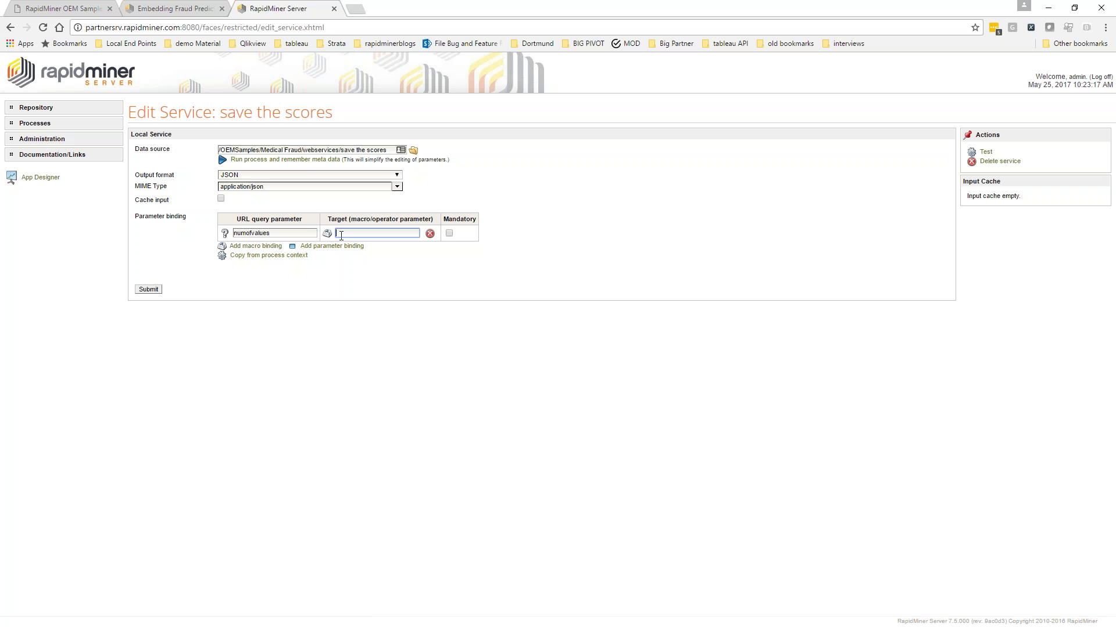
pyautogui.write('n')
pyautogui.press('Tab')
pyautogui.click(153, 291)
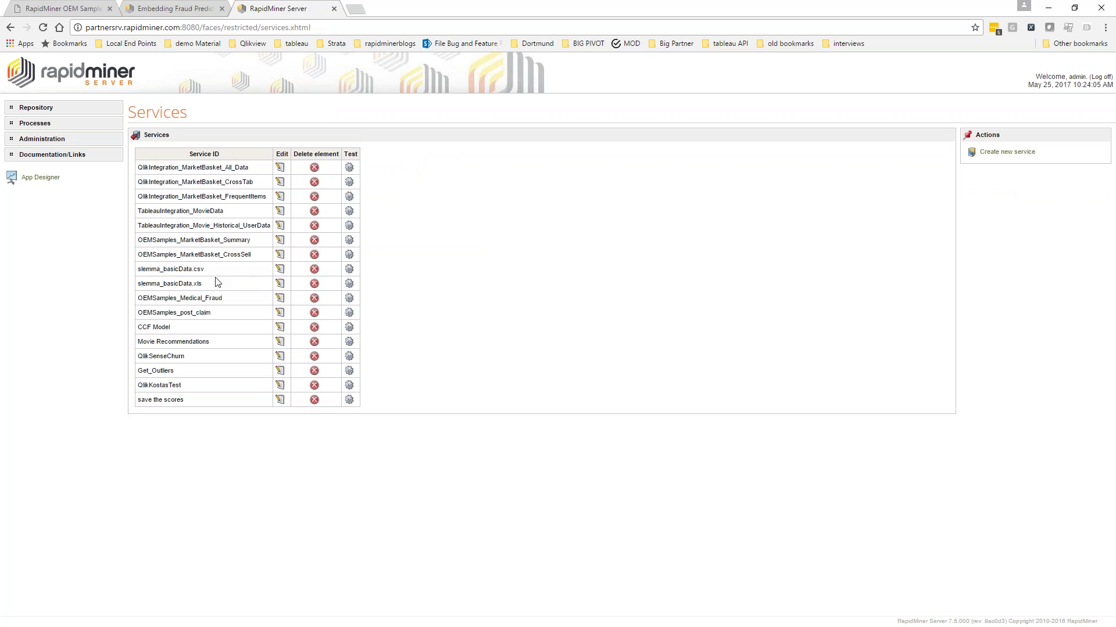
# Run the test for the 'save the scores' service from the Services list
pyautogui.moveTo(138, 401); pyautogui.dragTo(187, 407)
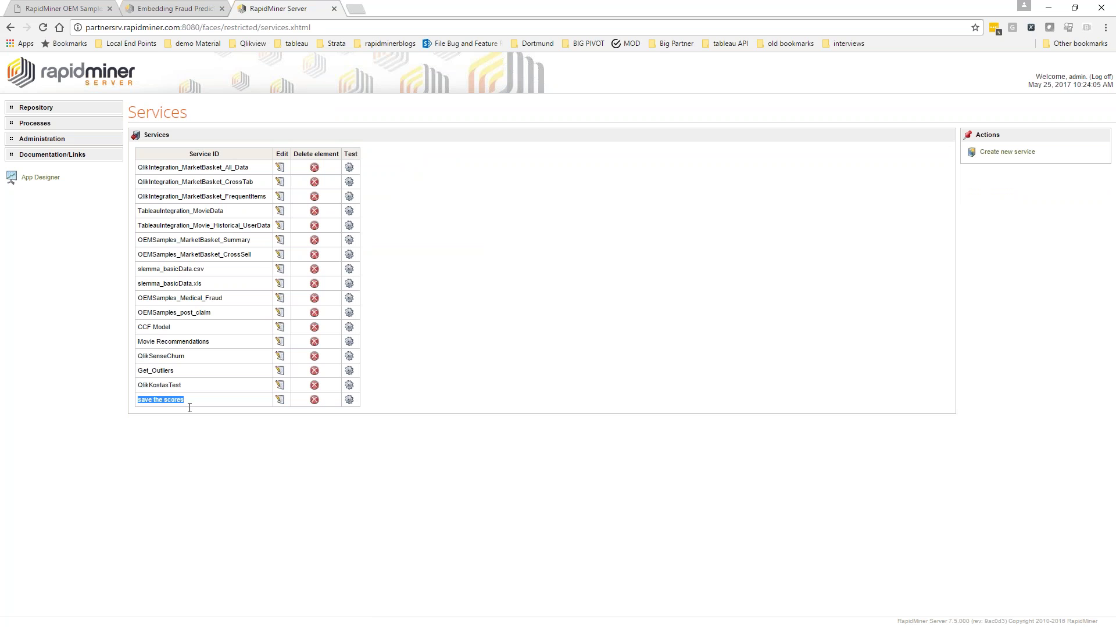
pyautogui.click(349, 401)
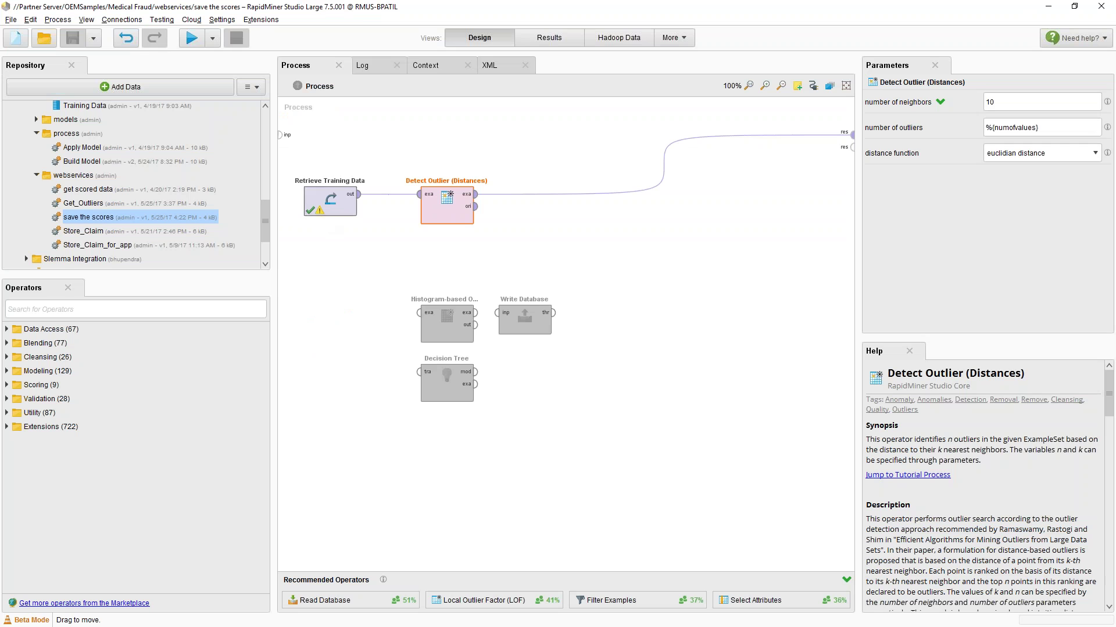
# Change Retrieve Training Data's repository entry to the relative path ../data/Training Data
pyautogui.click(316, 216)
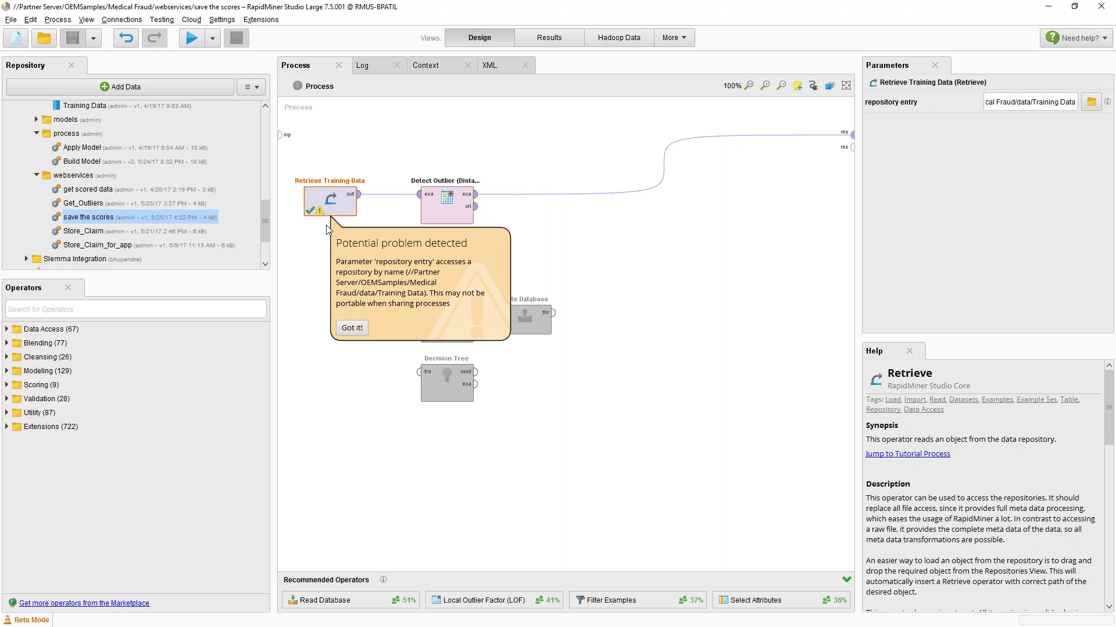
pyautogui.click(1091, 102)
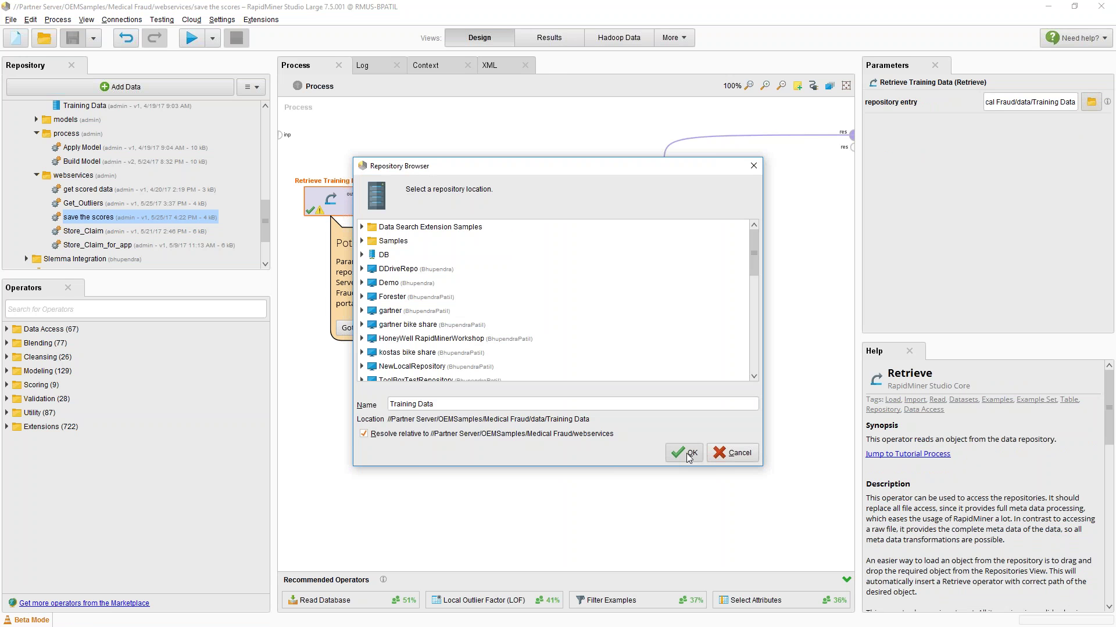
pyautogui.click(684, 451)
# Save the process, then test the service in the browser with numofvalues set to 4
pyautogui.click(72, 38)
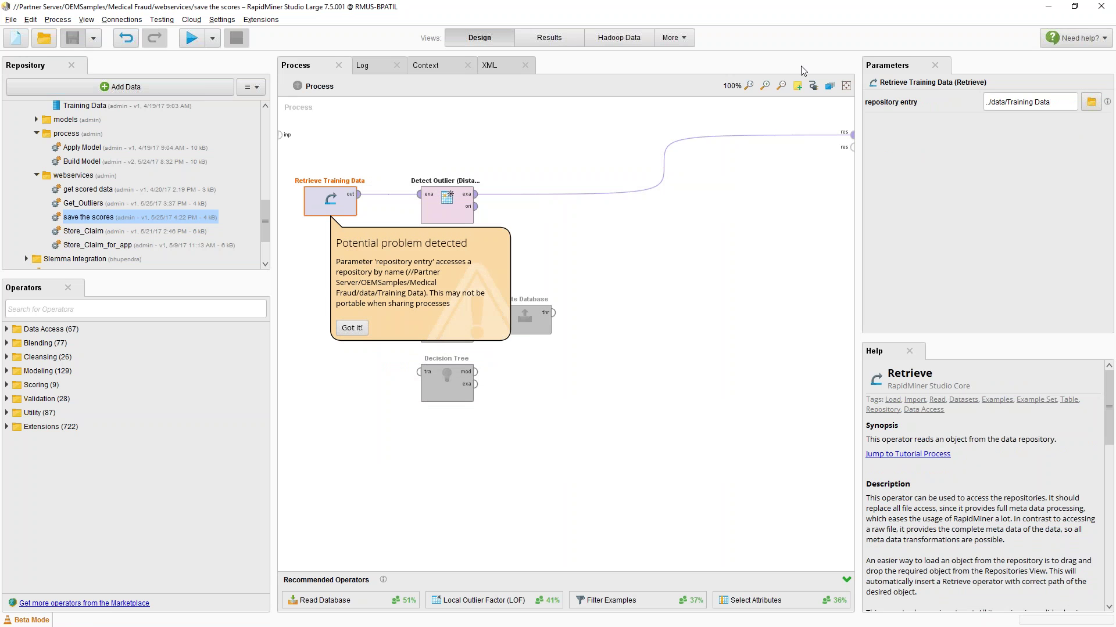
pyautogui.click(1044, 8)
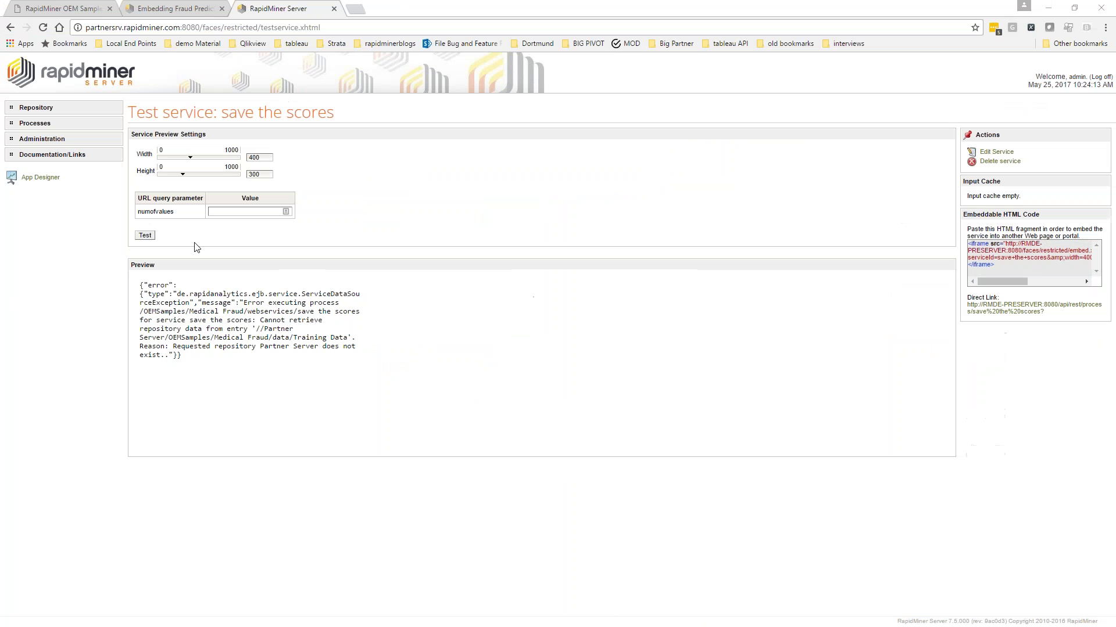
pyautogui.click(216, 211)
pyautogui.write('4')
pyautogui.click(146, 237)
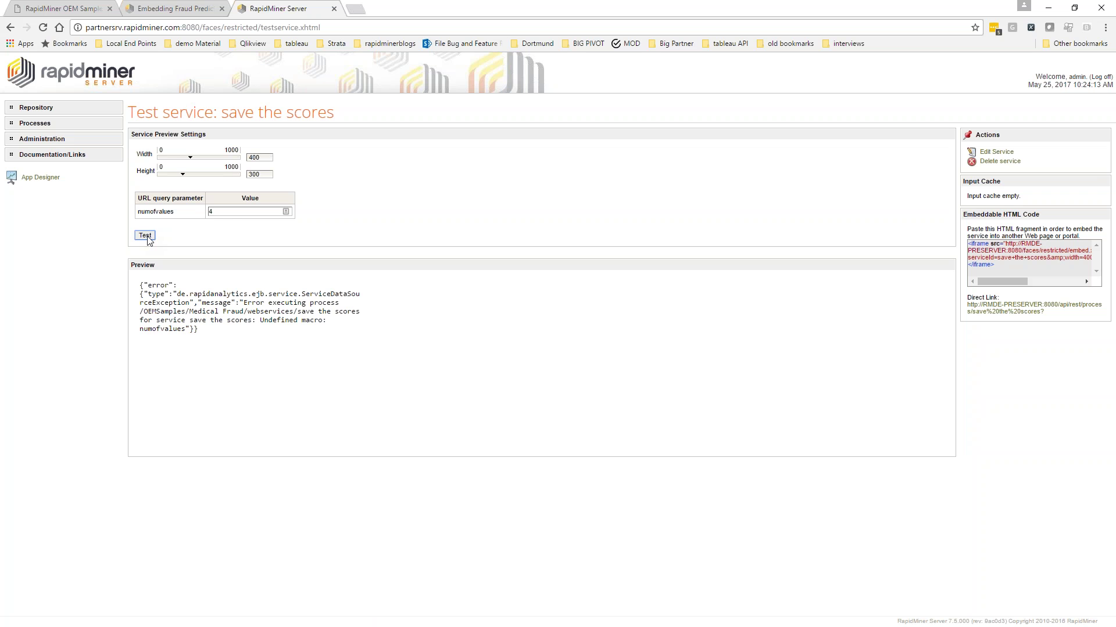
pyautogui.click(221, 211)
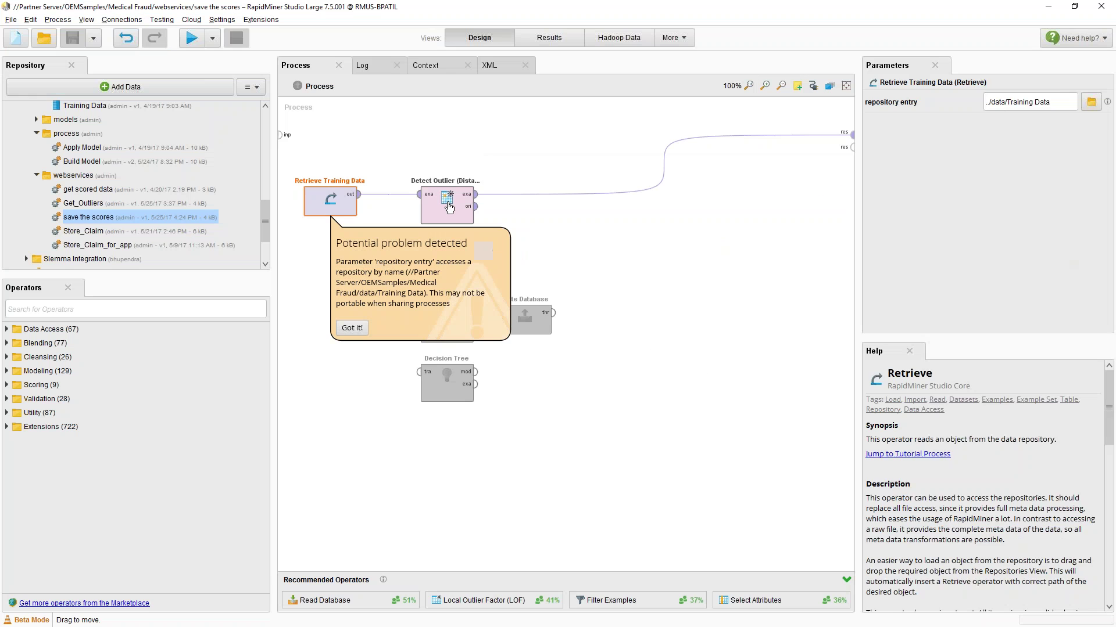
# Add a context macro named numofvalues to the process and save it
pyautogui.click(447, 203)
pyautogui.doubleClick(1003, 127)
pyautogui.hotkey('ctrl', 'c')
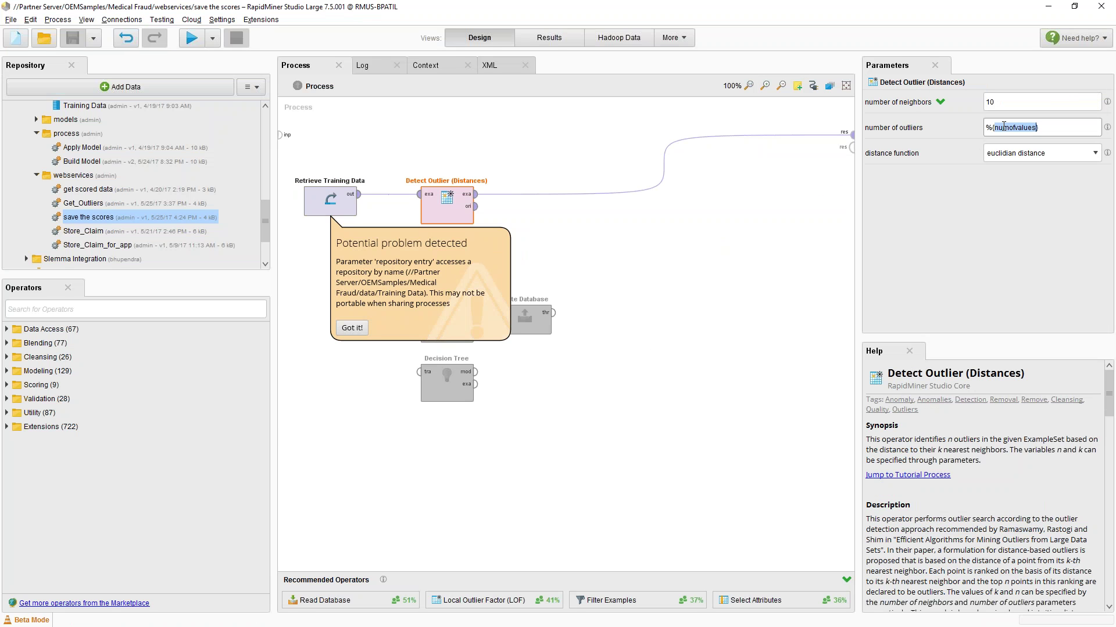
pyautogui.click(441, 67)
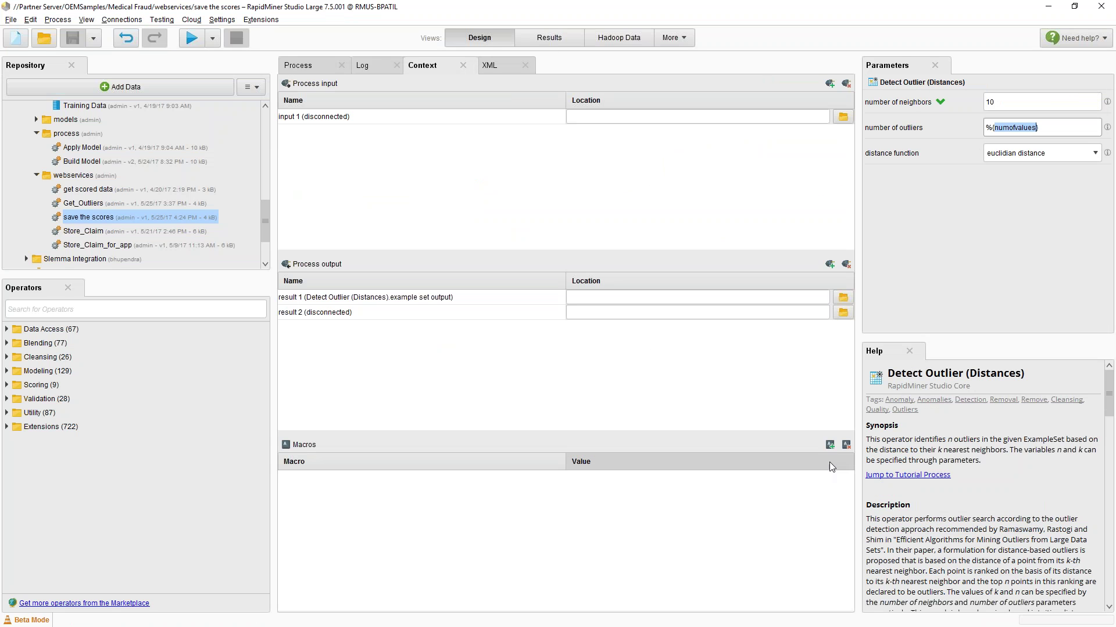
pyautogui.click(830, 444)
pyautogui.click(550, 476)
pyautogui.hotkey('ctrl', 'v')
pyautogui.press('Return')
pyautogui.click(66, 40)
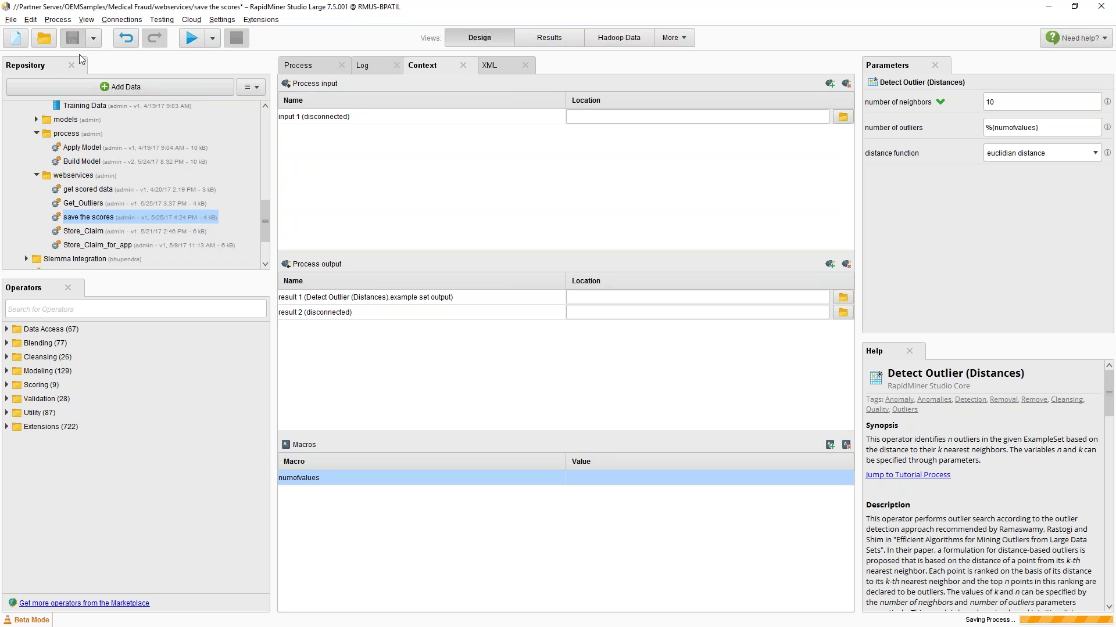
# Rerun the save the scores test, note the number_of_outliers integer error, and return to Services
pyautogui.hotkey('alt', 'Tab')
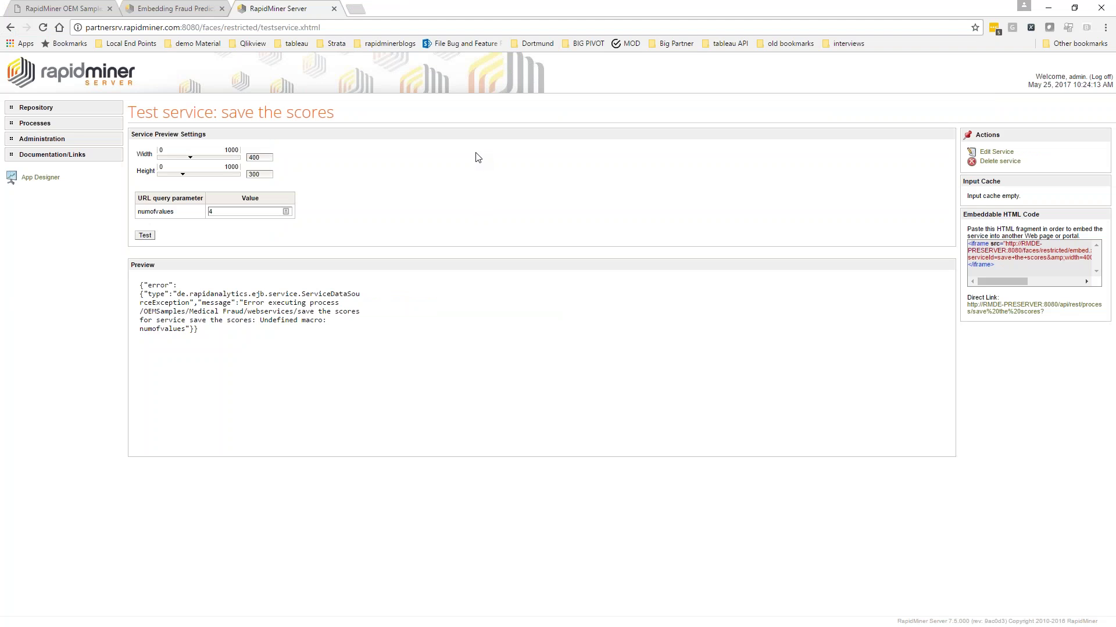
pyautogui.click(145, 236)
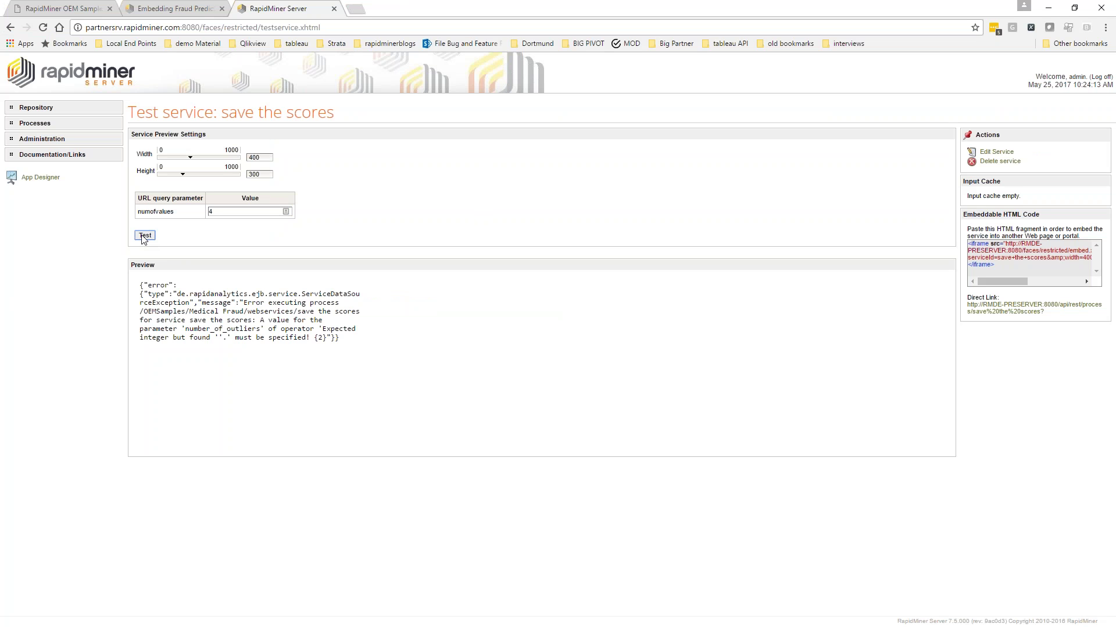
pyautogui.click(258, 211)
pyautogui.moveTo(219, 339); pyautogui.dragTo(194, 329)
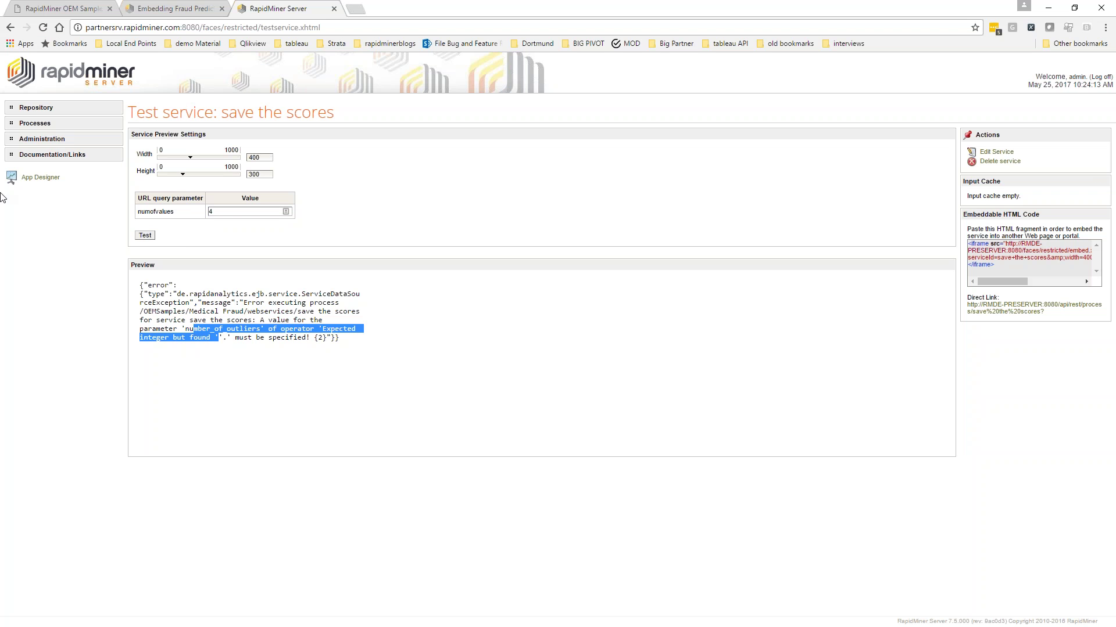
pyautogui.click(35, 124)
pyautogui.click(40, 149)
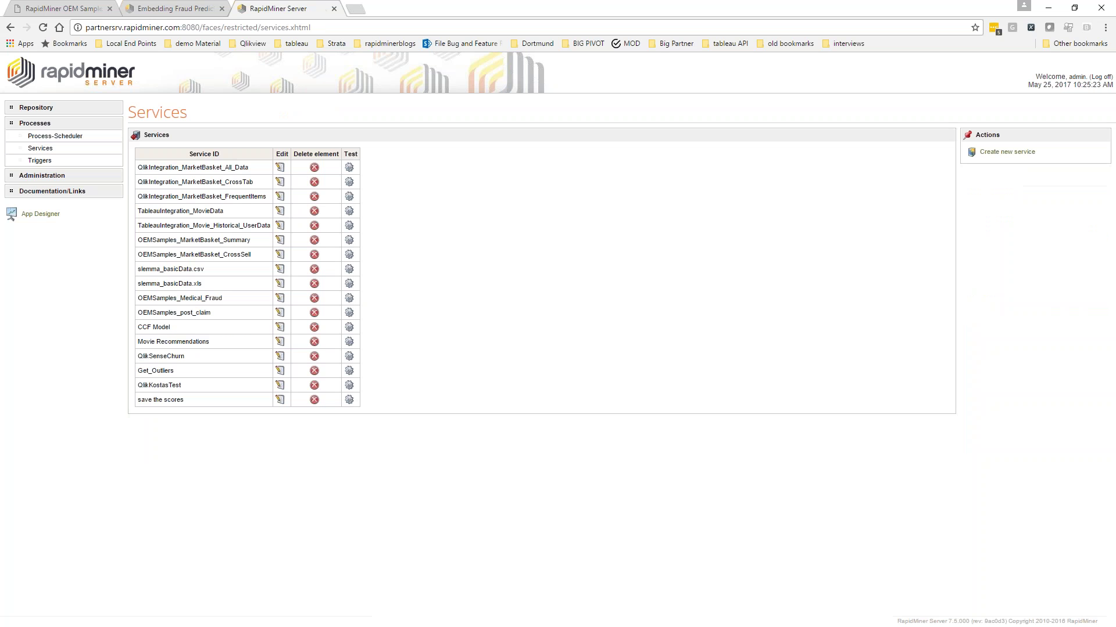
# Inspect the OEMSamples_Medical_Fraud and OEMSamples_MarketBasket_Summary service IDs in the Services table
pyautogui.doubleClick(143, 298)
pyautogui.doubleClick(207, 237)
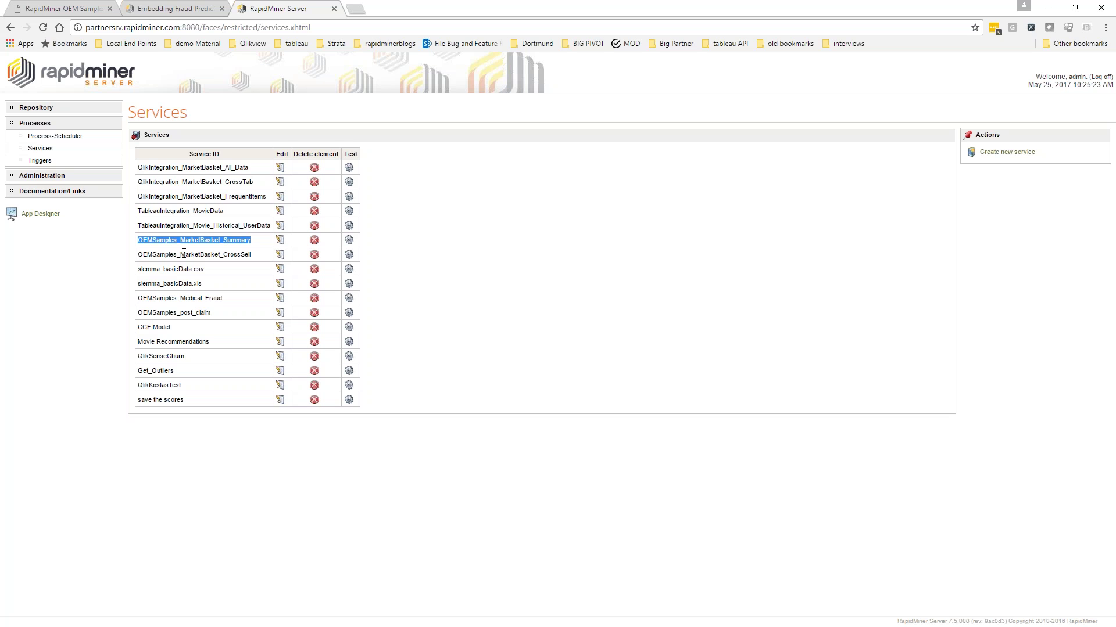
pyautogui.hotkey('alt', 'Tab')
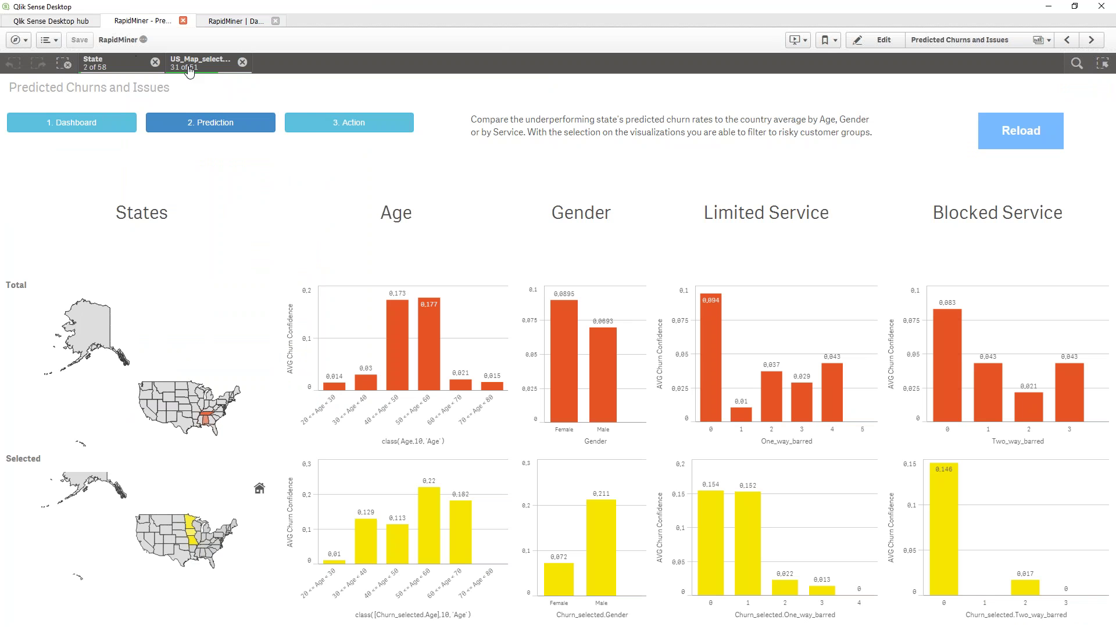
pyautogui.click(218, 22)
pyautogui.click(1043, 89)
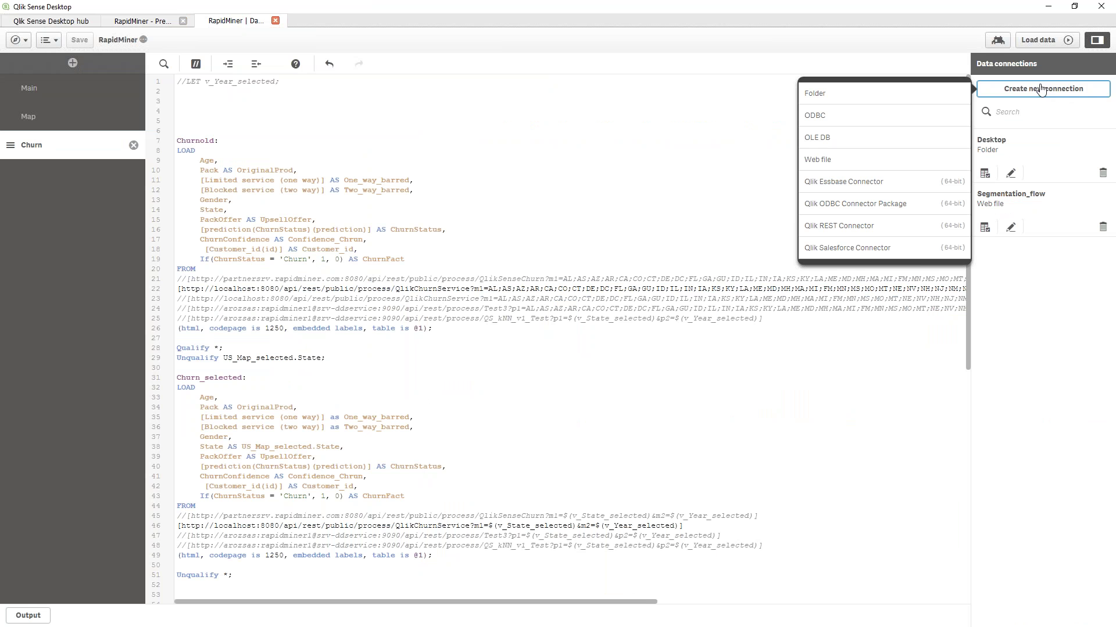
pyautogui.click(857, 226)
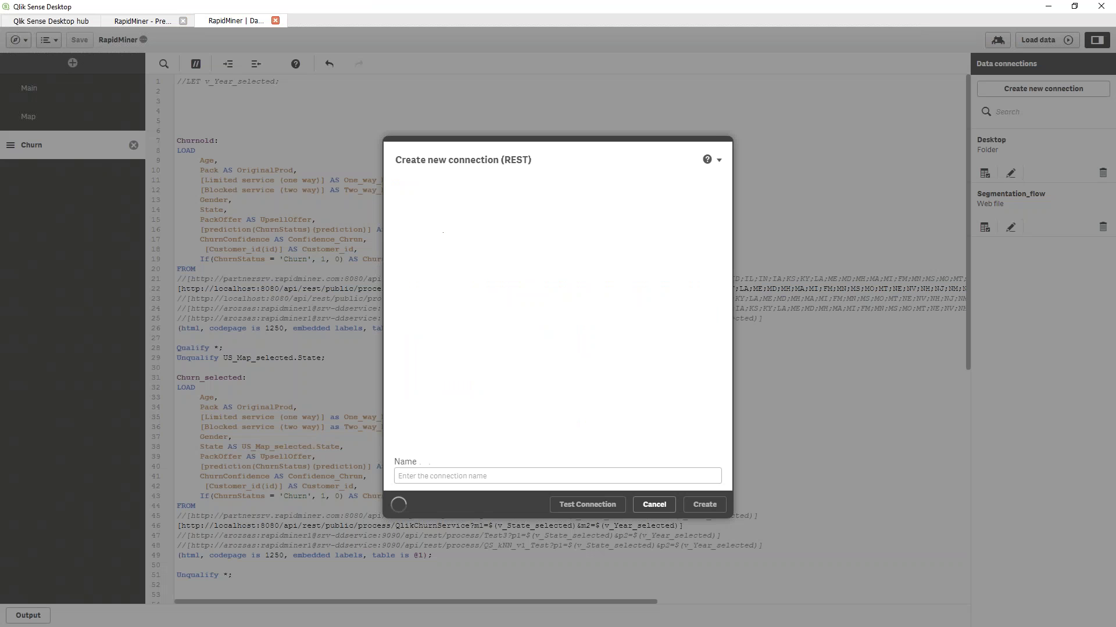
pyautogui.write('test')
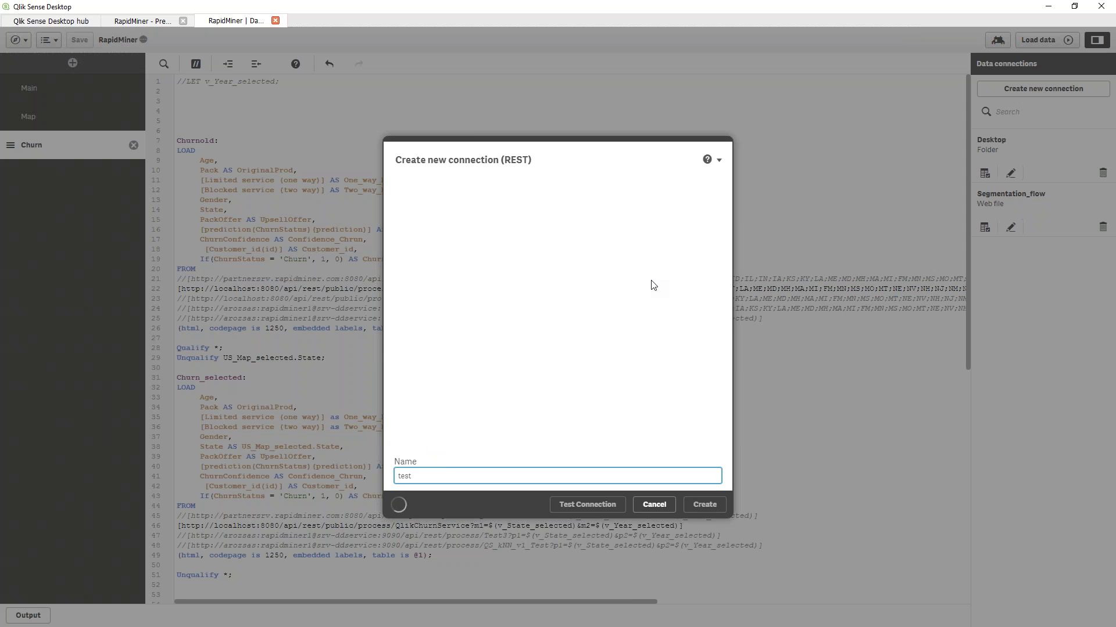
pyautogui.click(478, 218)
pyautogui.write('http:/')
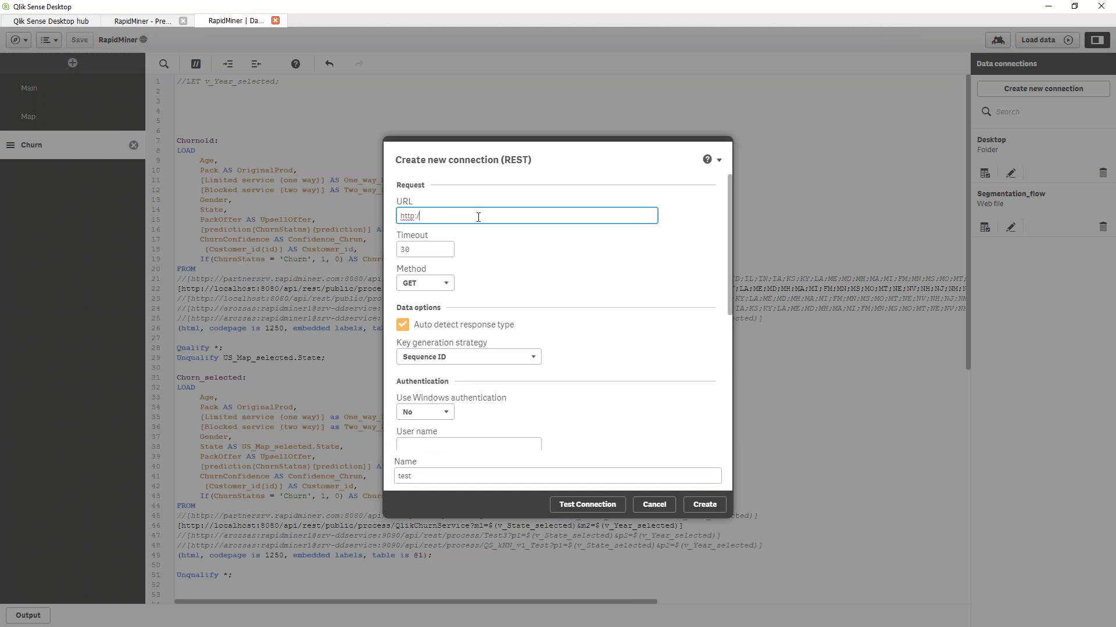
pyautogui.write('/partnersrv.rapidminre.com:/api/rest/numofvalues')
pyautogui.hotkey('ctrl', 'shift', 'Left')
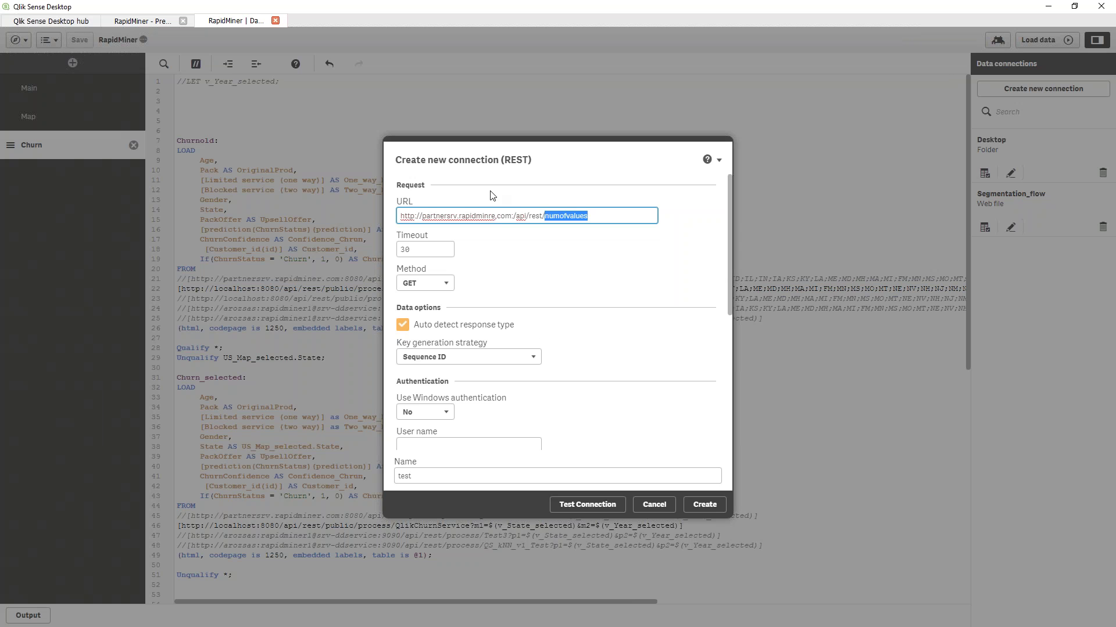
pyautogui.scroll(-4, 608, 412)
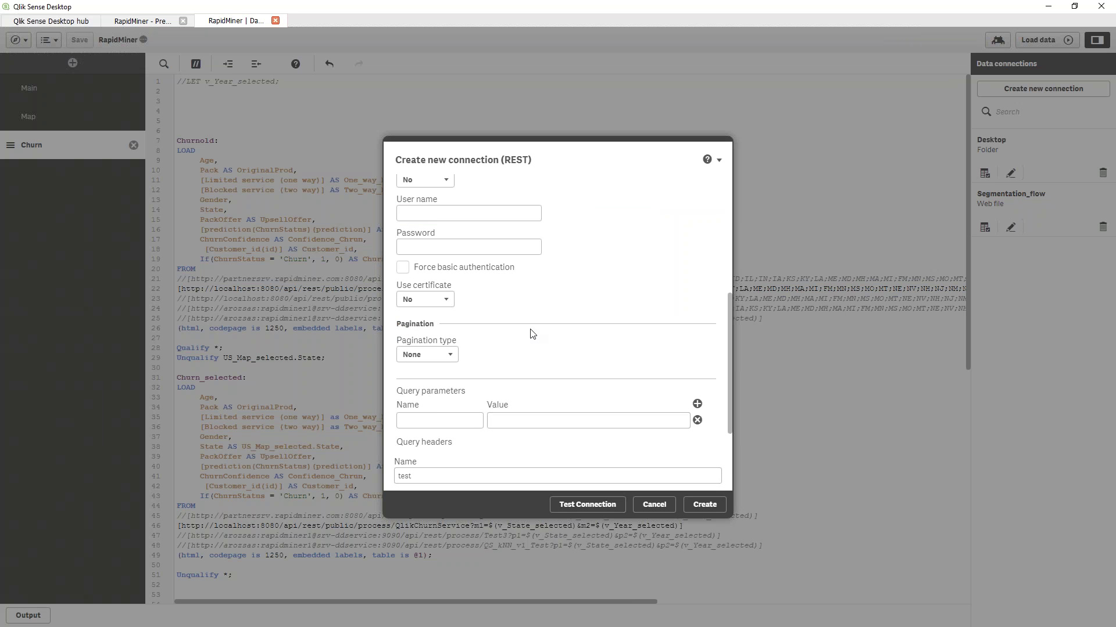
pyautogui.scroll(-1, 513, 411)
pyautogui.click(435, 390)
pyautogui.write('numofvalues')
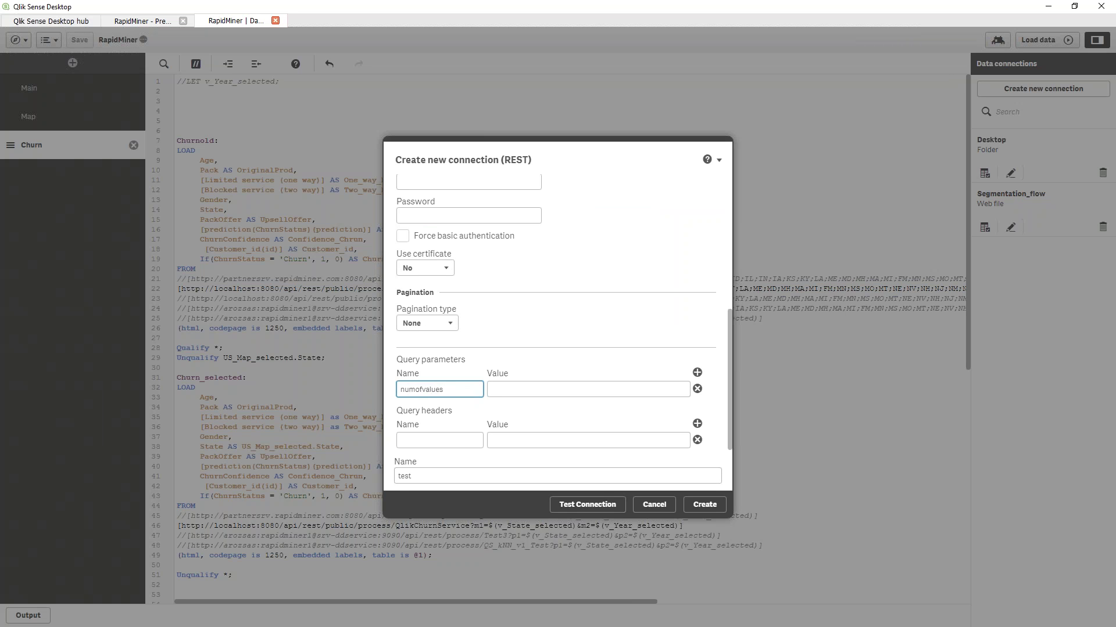
pyautogui.click(495, 395)
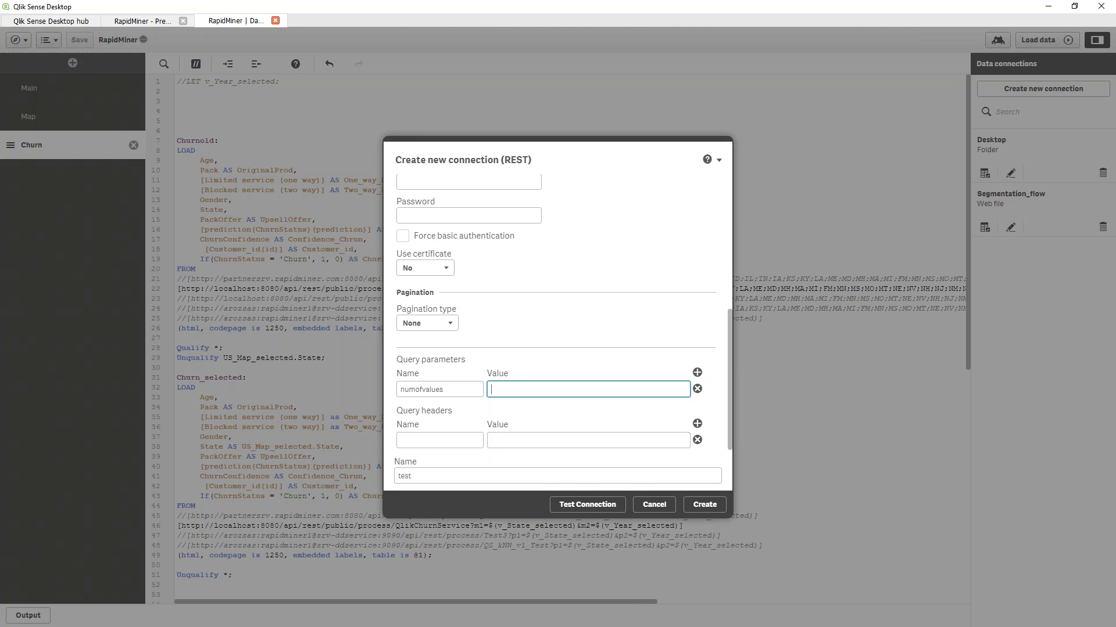
# Cancel the REST connection and highlight the host and service path on load script line 46
pyautogui.click(654, 505)
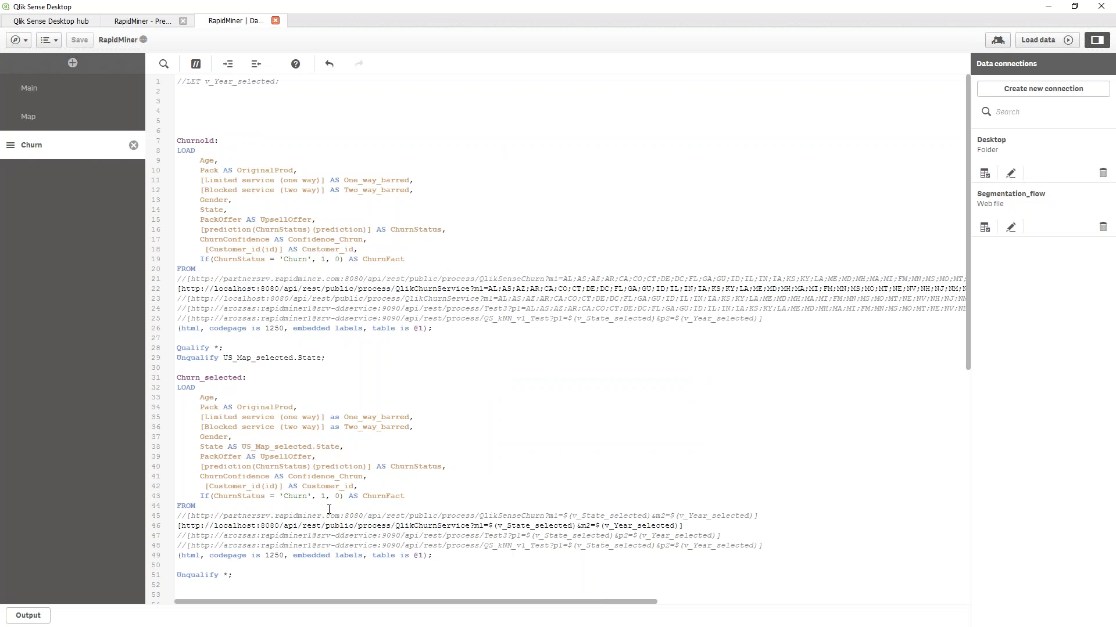
pyautogui.moveTo(239, 526); pyautogui.dragTo(470, 530)
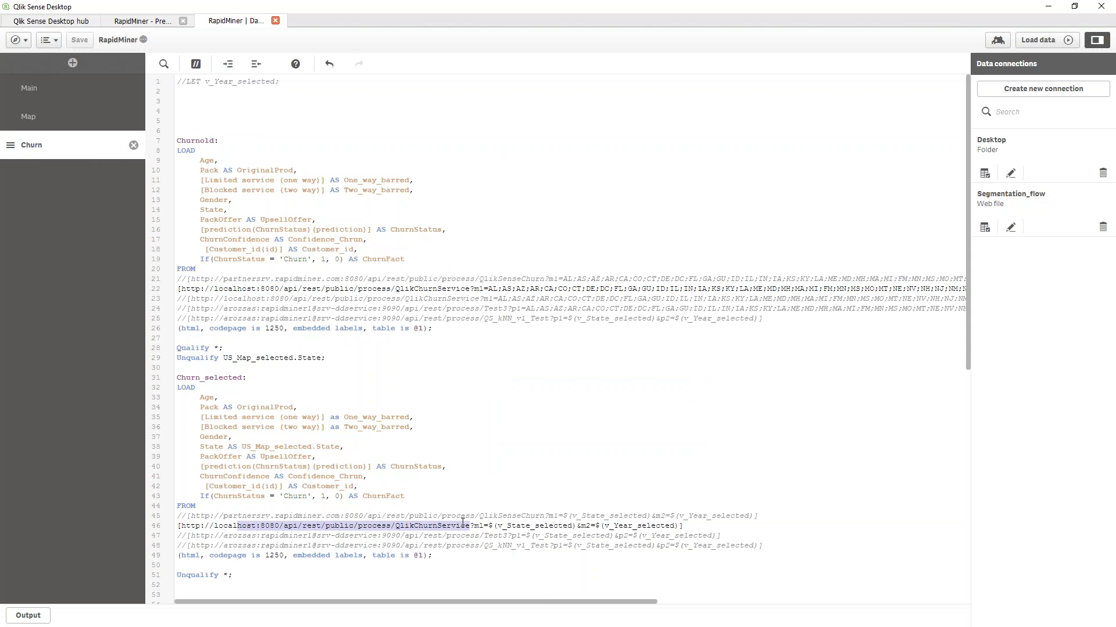
pyautogui.hotkey('alt', 'Tab')
# In medicalfraud.js, inspect the server URL setting on line 2 and the getoutliers name
pyautogui.scroll(3, 493, 174)
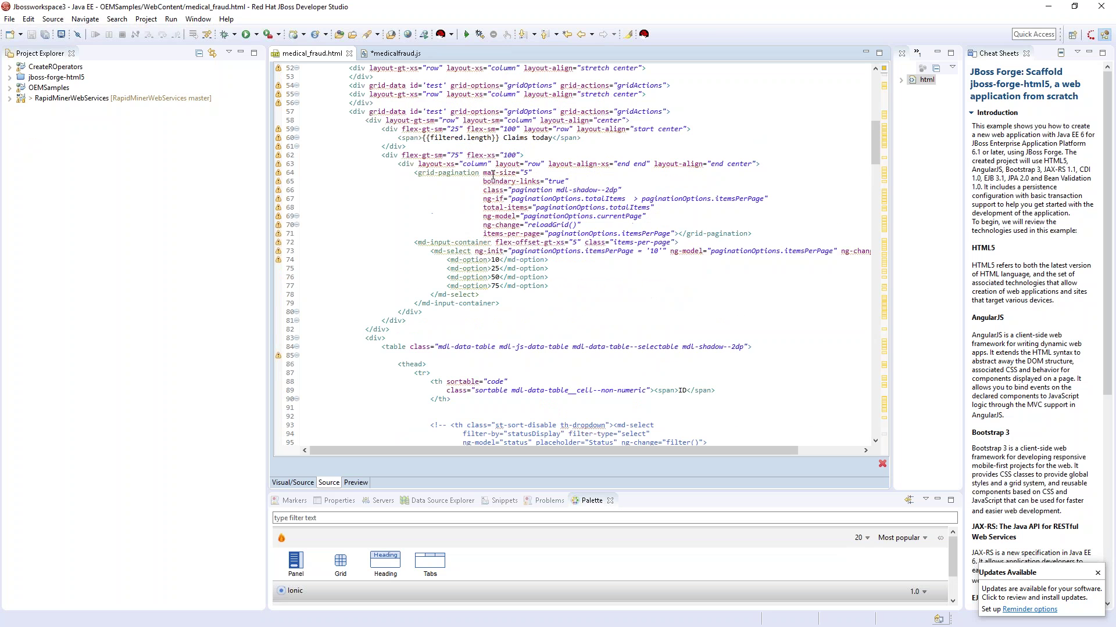
pyautogui.scroll(12, 492, 174)
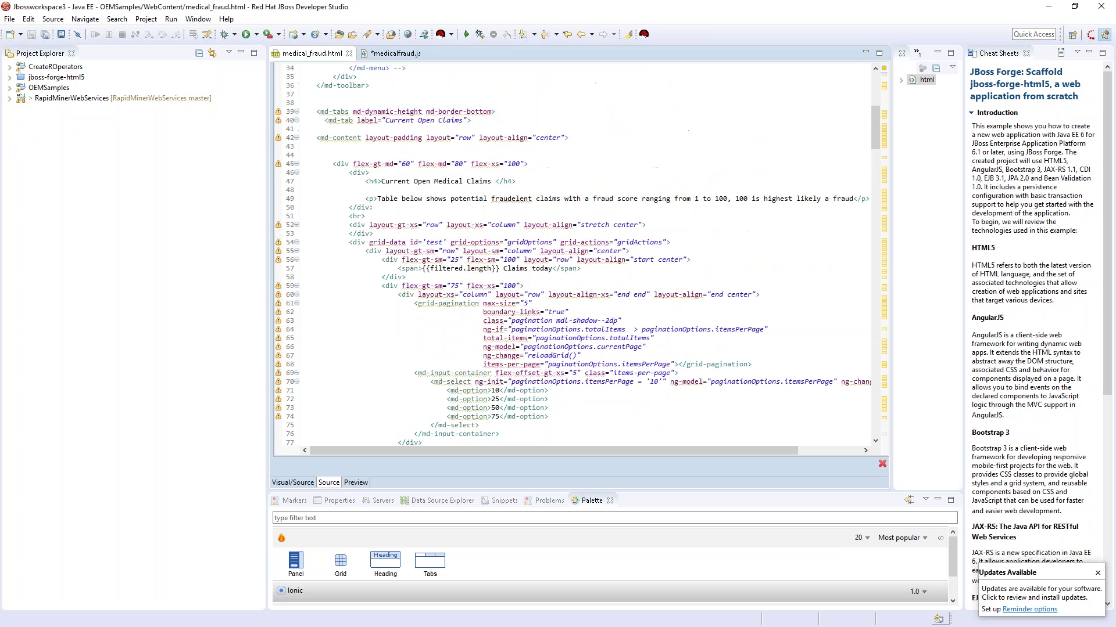
pyautogui.click(389, 53)
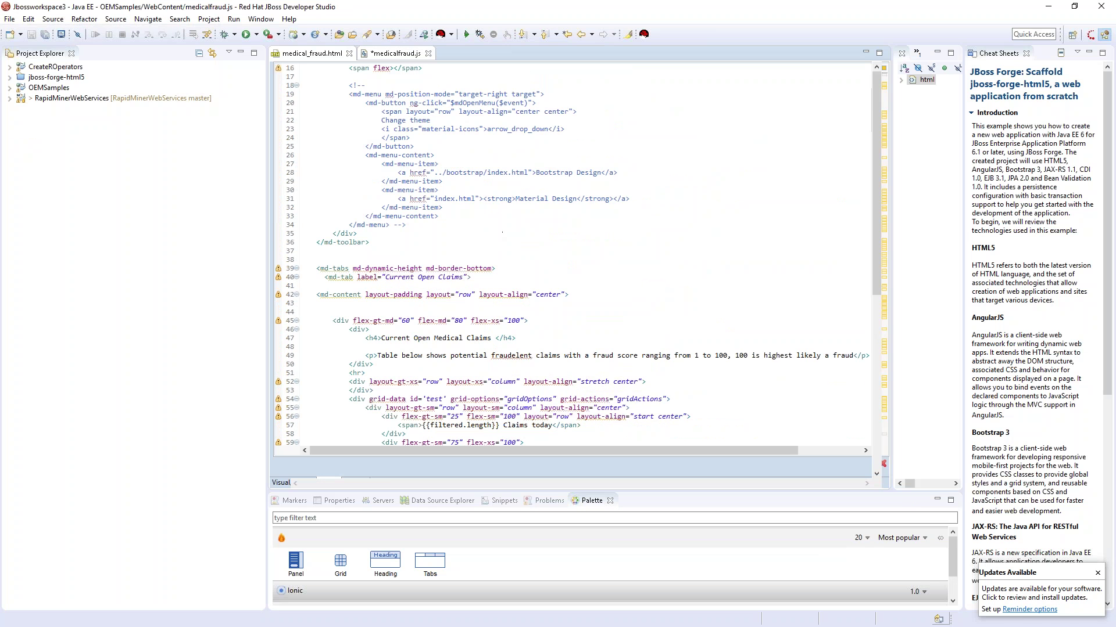
pyautogui.moveTo(304, 74); pyautogui.dragTo(395, 75)
pyautogui.doubleClick(330, 101)
# Review the $http POST block and its tempdata variable, leaving the file unchanged, then view the Outliers in Medical Claims page
pyautogui.scroll(-11, 413, 349)
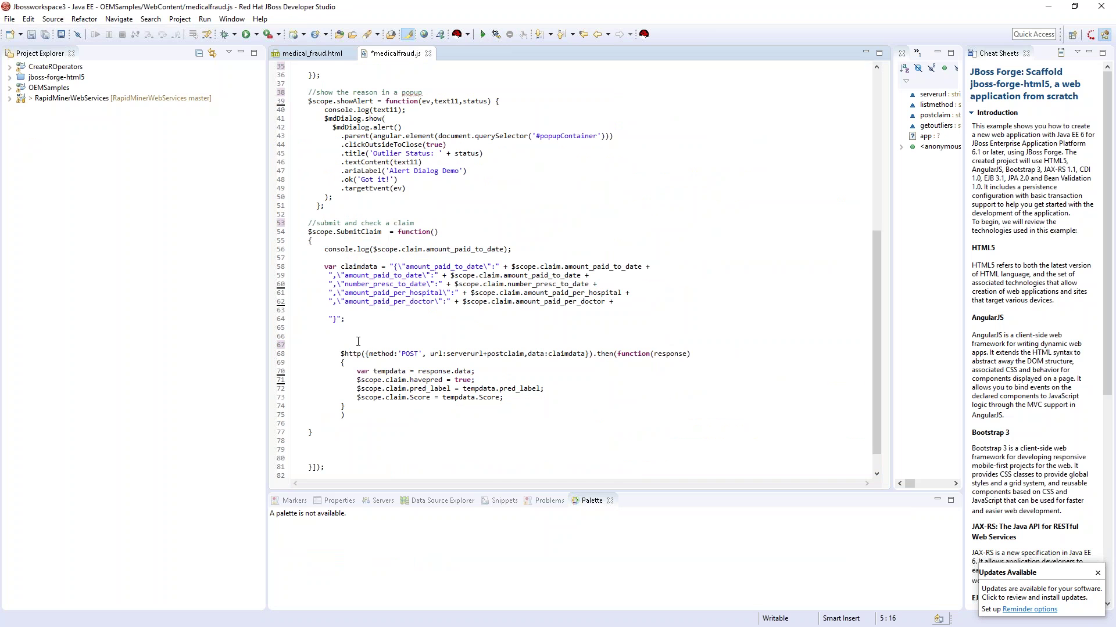
pyautogui.click(342, 350)
pyautogui.hotkey('shift', 'Down')
pyautogui.hotkey('shift', 'Down')
pyautogui.hotkey('shift', 'Down')
pyautogui.hotkey('shift', 'Down')
pyautogui.hotkey('shift', 'Down')
pyautogui.hotkey('shift', 'Down')
pyautogui.hotkey('shift', 'Down')
pyautogui.hotkey('shift', 'End')
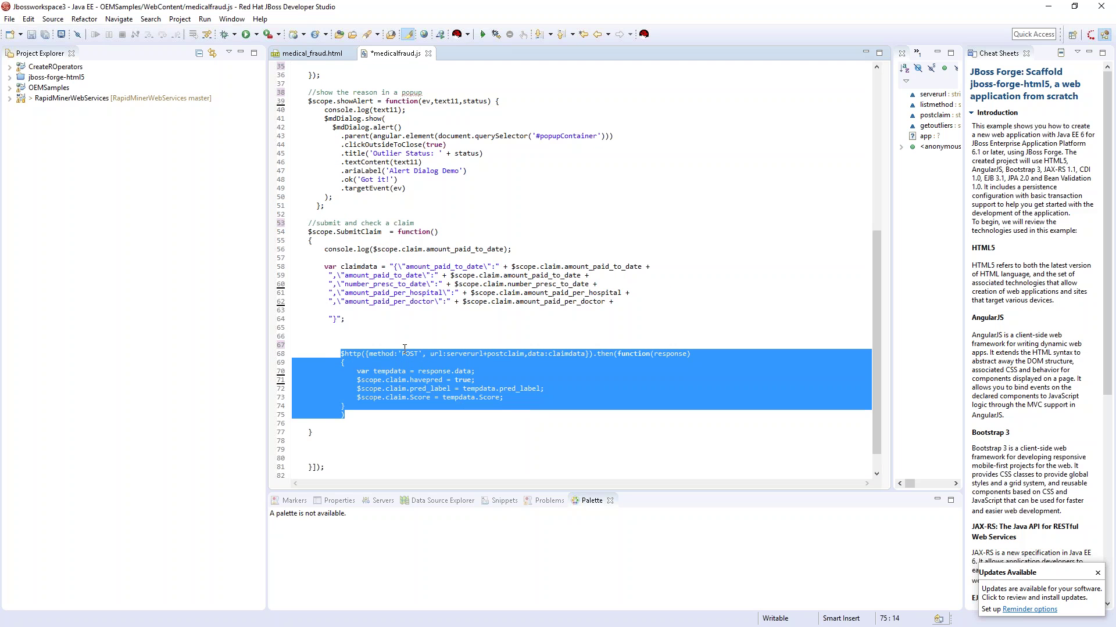
pyautogui.click(477, 346)
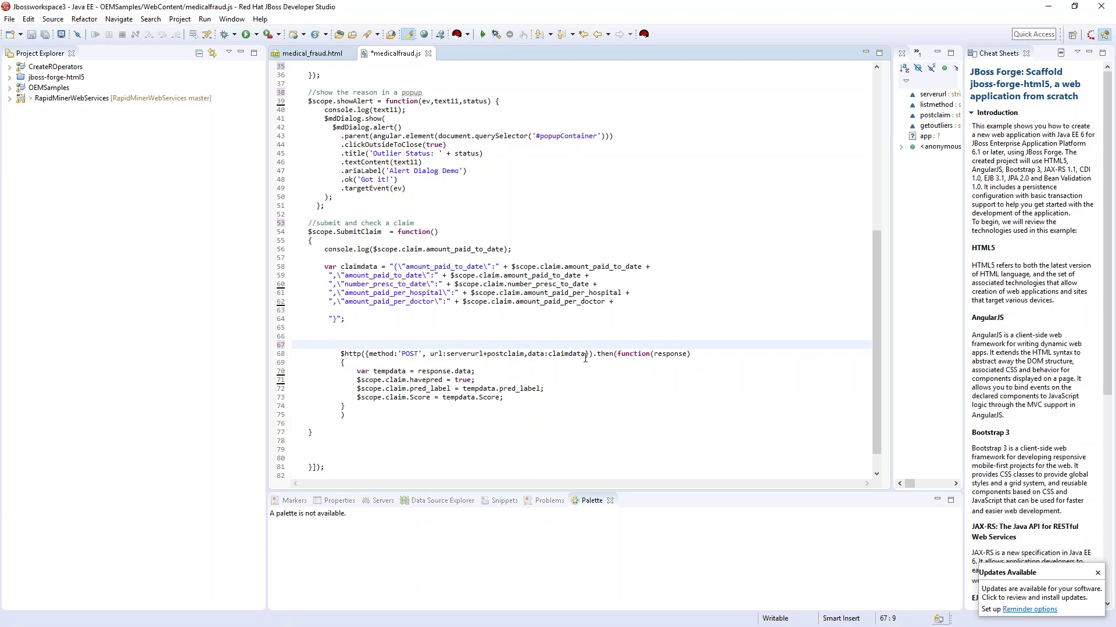
pyautogui.doubleClick(402, 371)
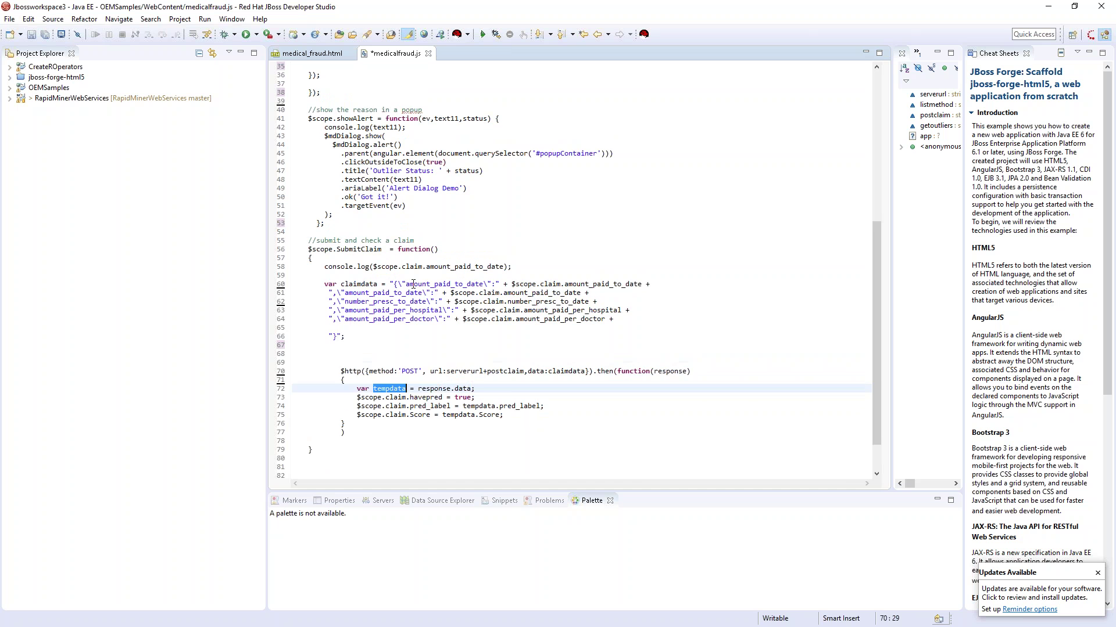
pyautogui.hotkey('ctrl', 'z')
pyautogui.hotkey('ctrl', 'z')
pyautogui.hotkey('ctrl', 'z')
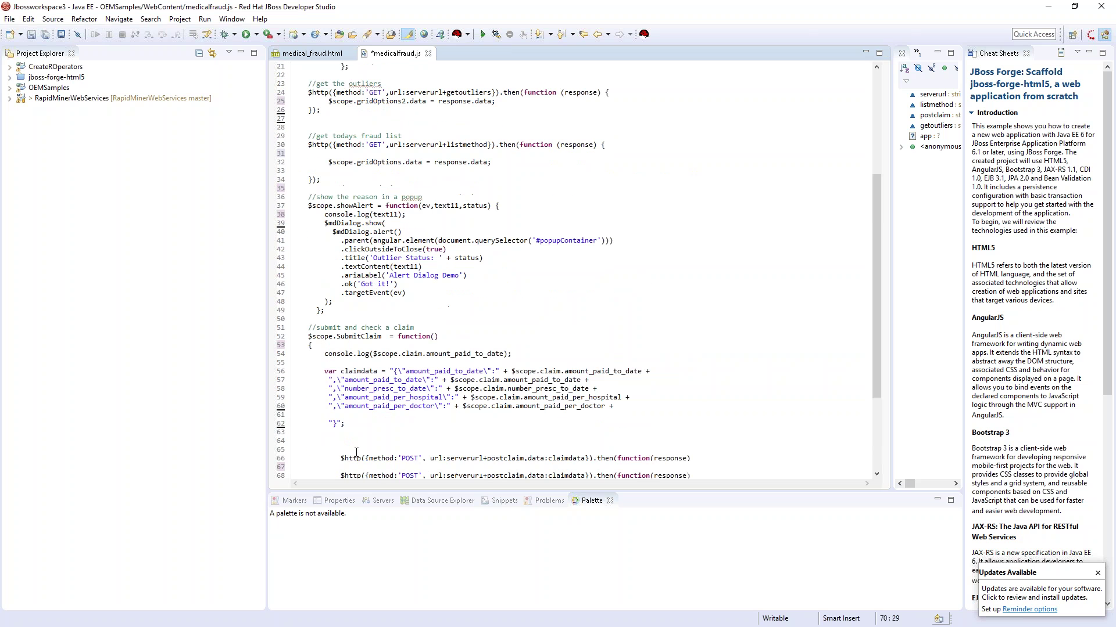
pyautogui.hotkey('ctrl', 'y')
pyautogui.hotkey('ctrl', 'y')
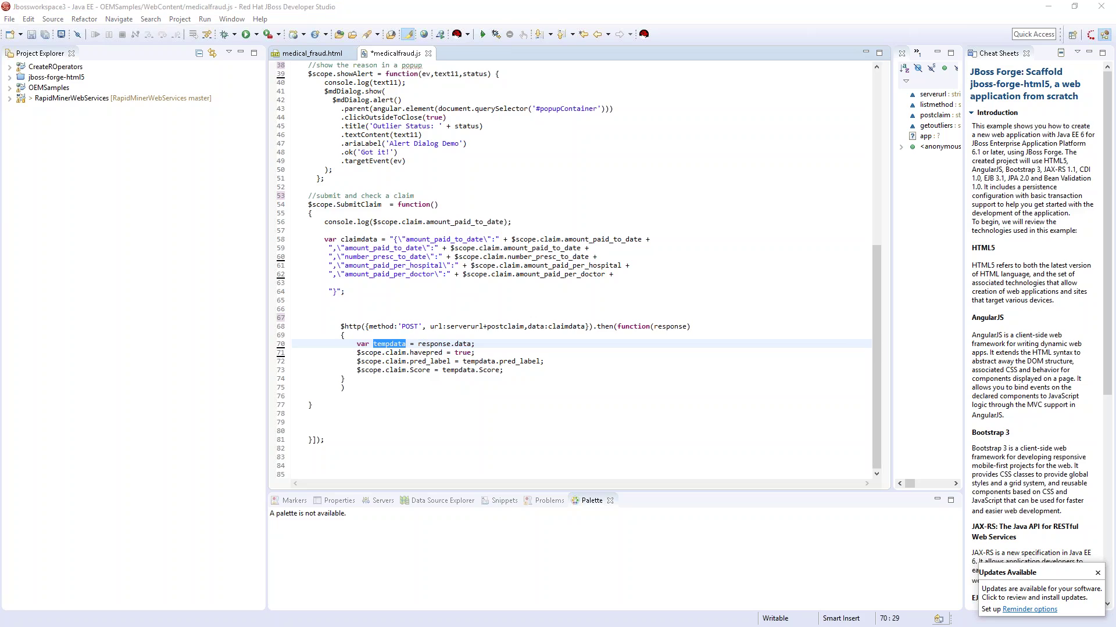
pyautogui.hotkey('alt', 'Tab')
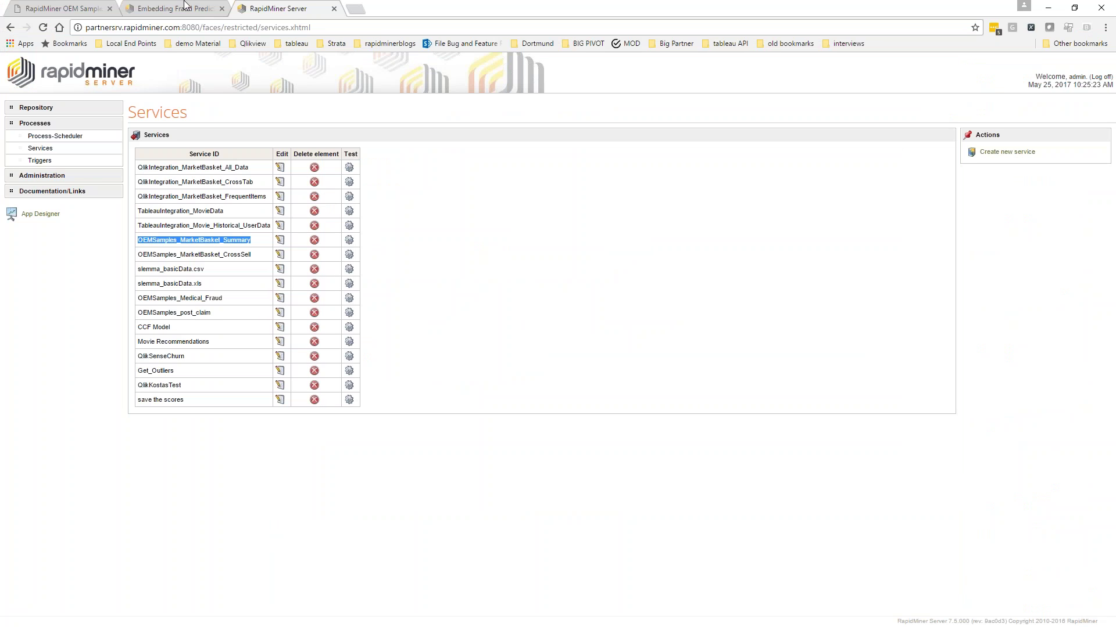
pyautogui.click(168, 8)
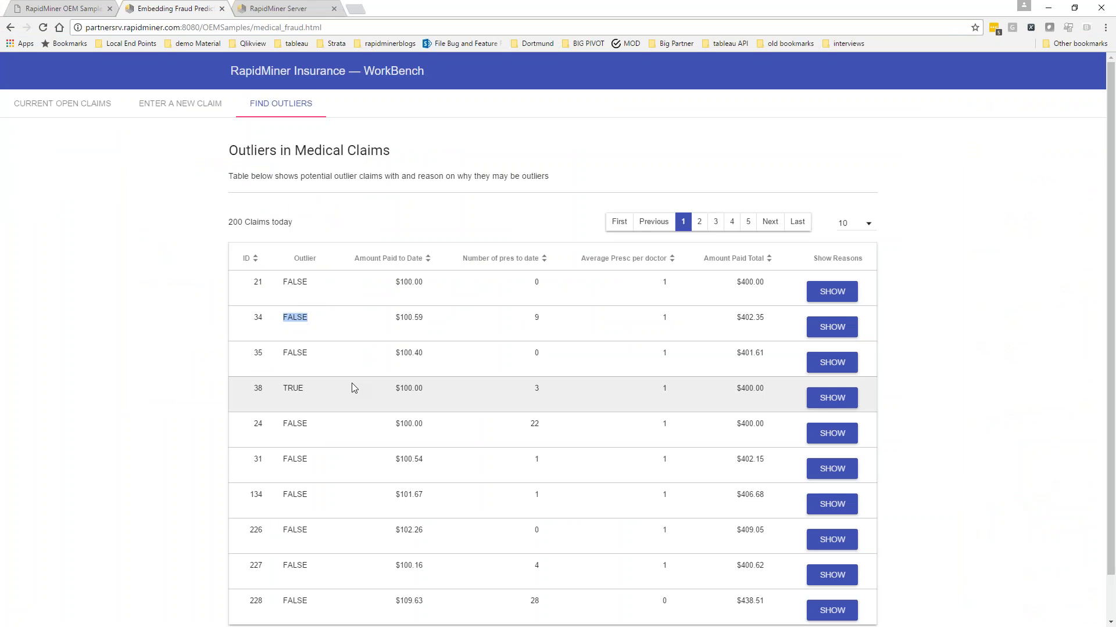